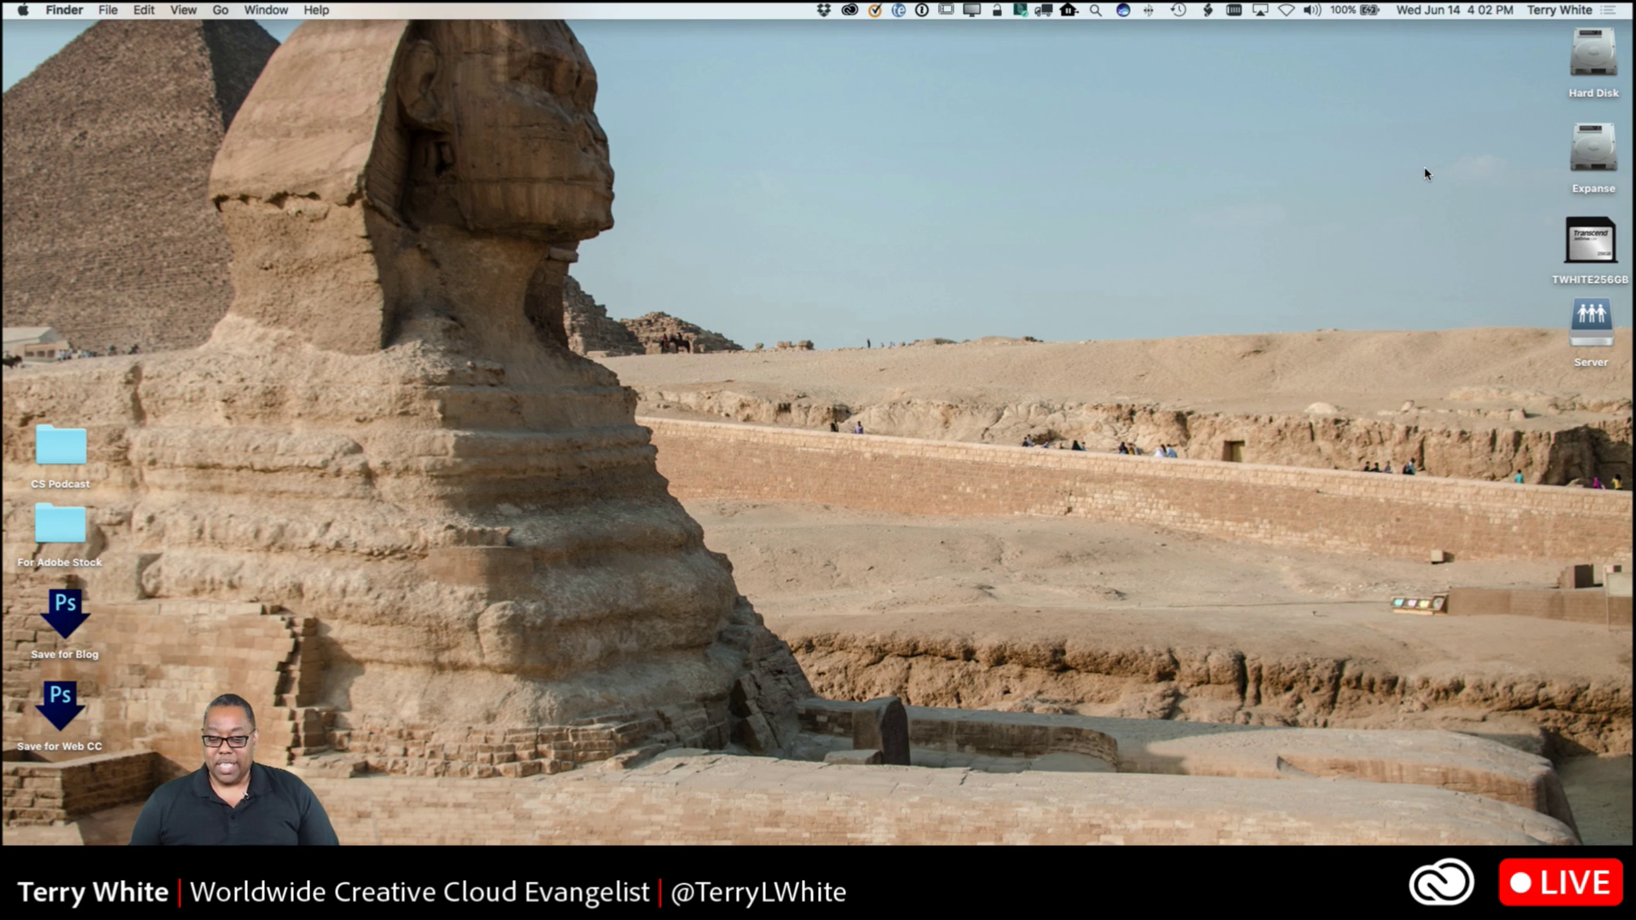
- Open Project Felix and create a new project
left_click(797, 882)
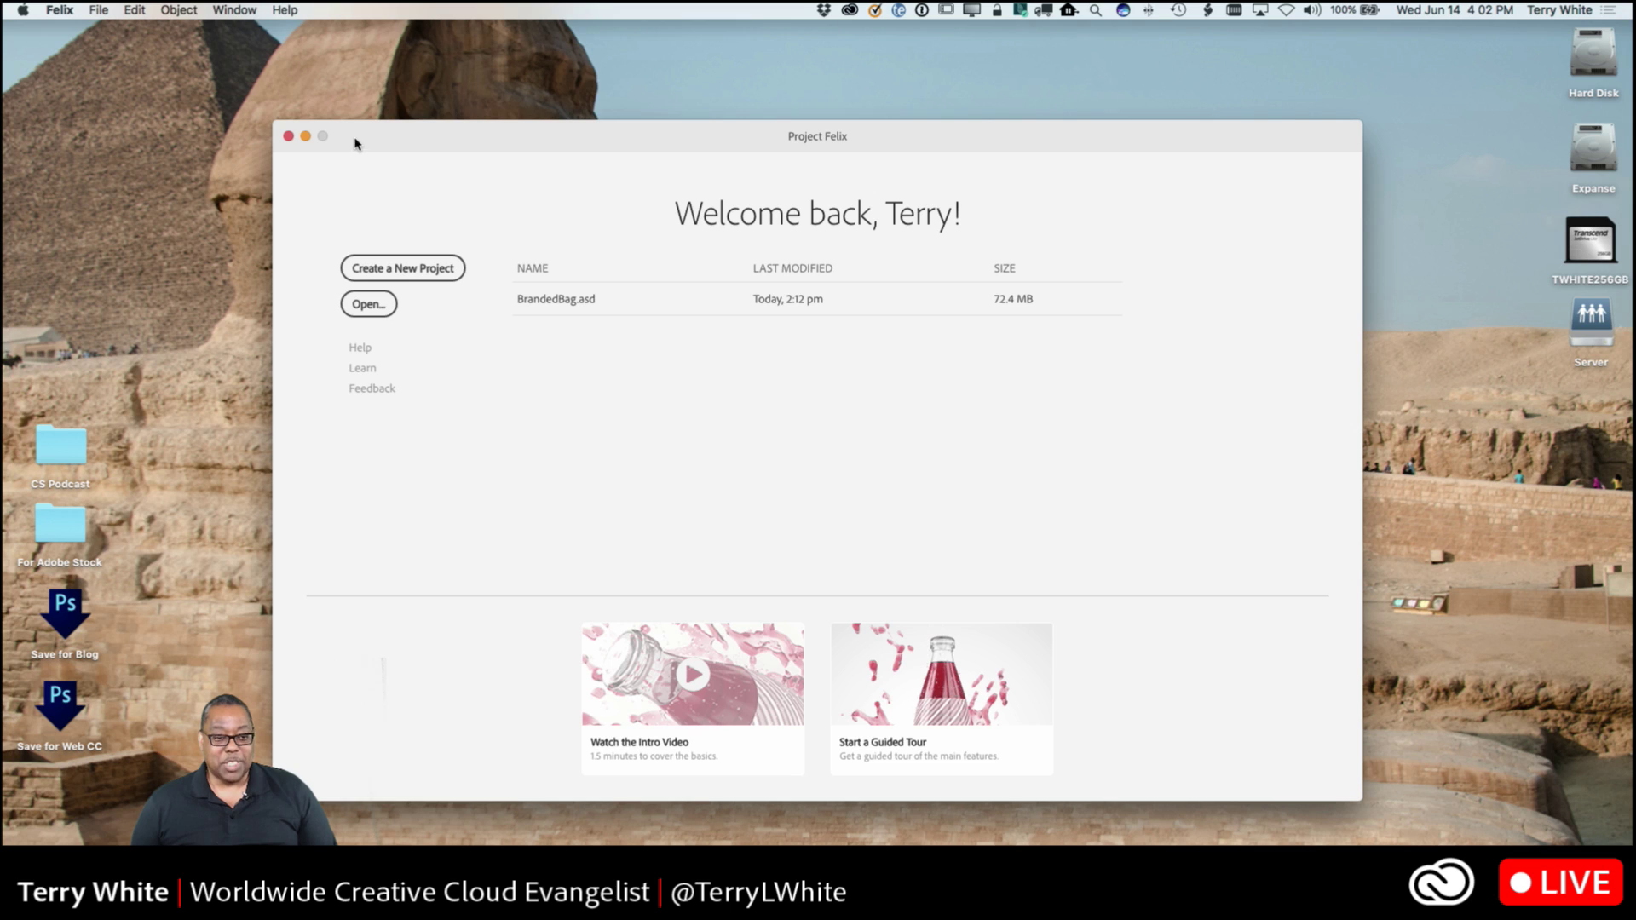
left_click_drag(359, 139, 349, 129)
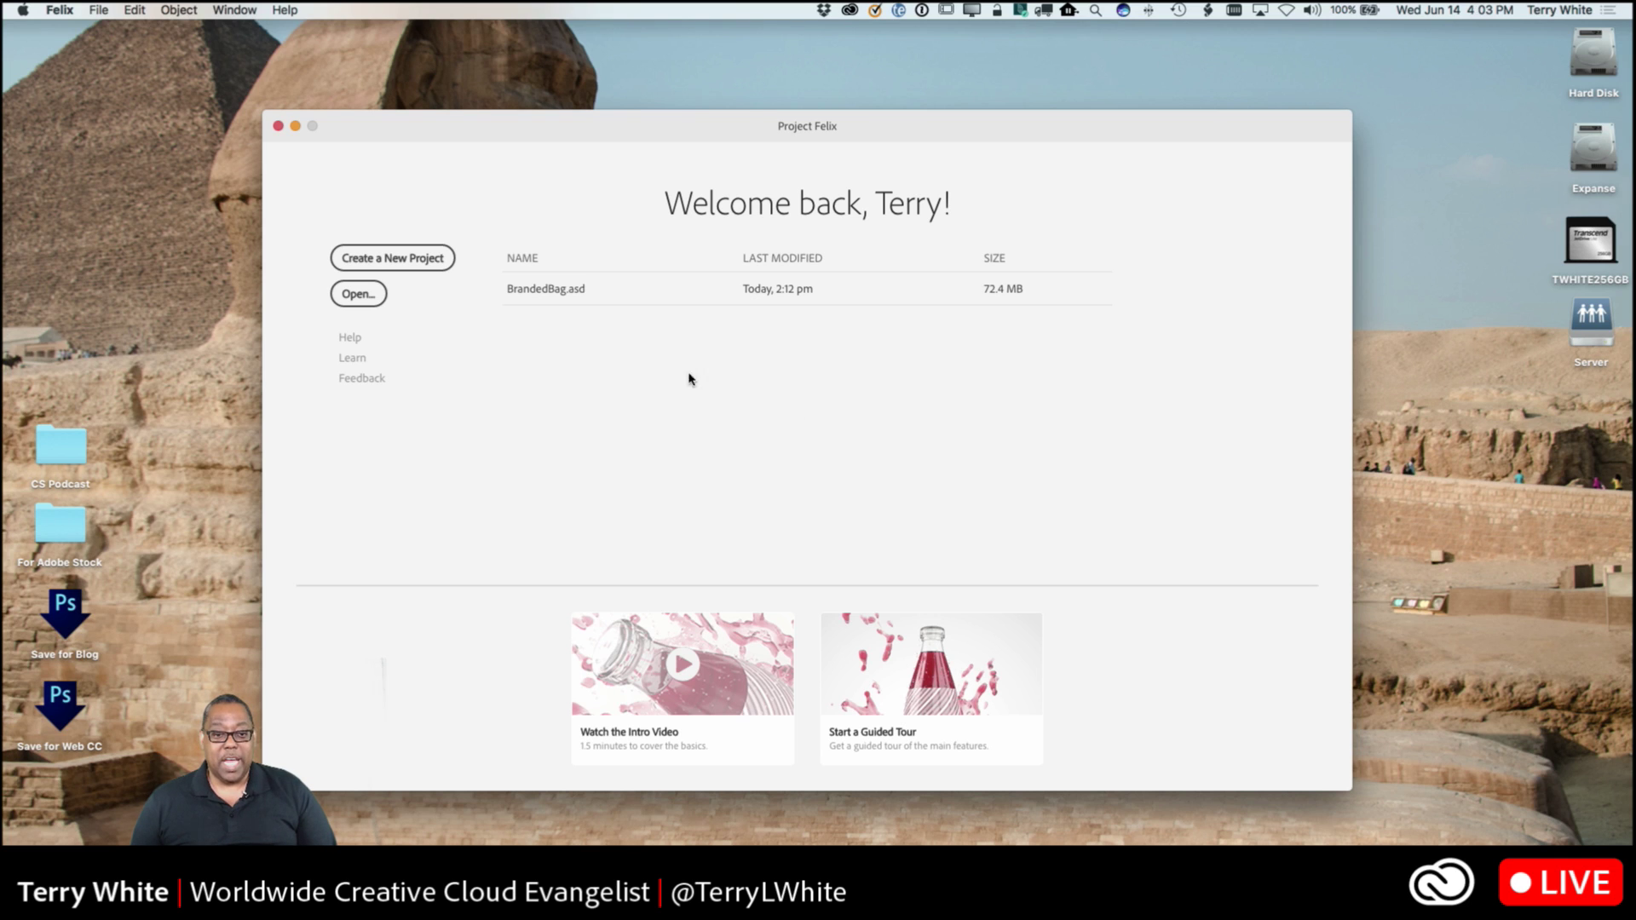
left_click(413, 265)
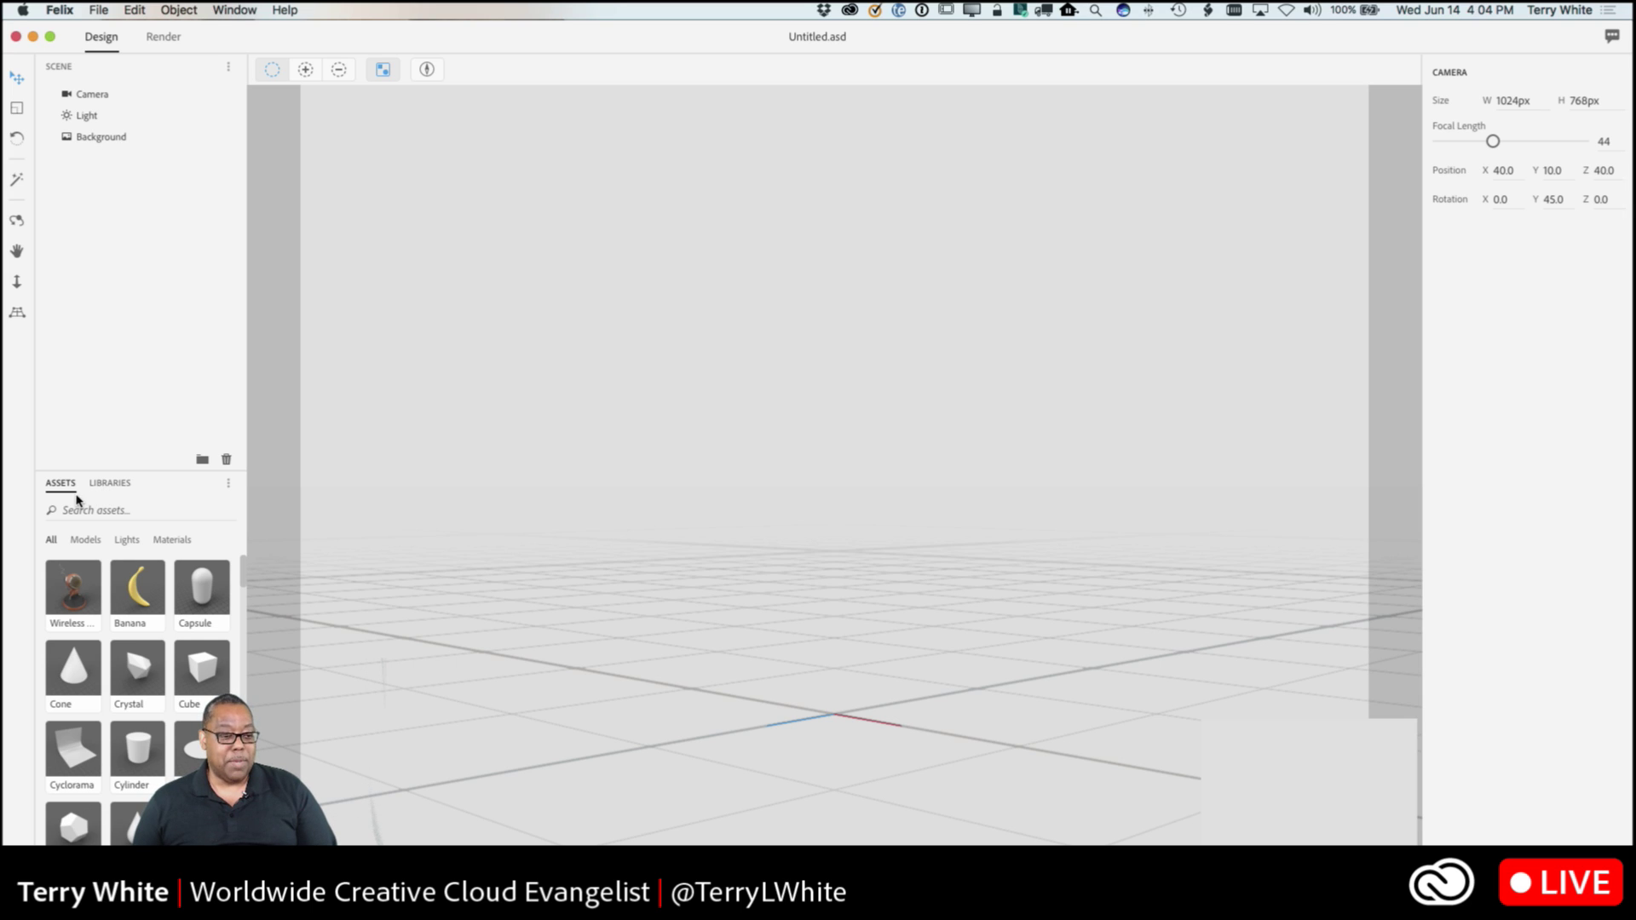
- Browse the available models, lights and materials in the asset library
left_click(88, 542)
scroll(122, 612, "down", 5)
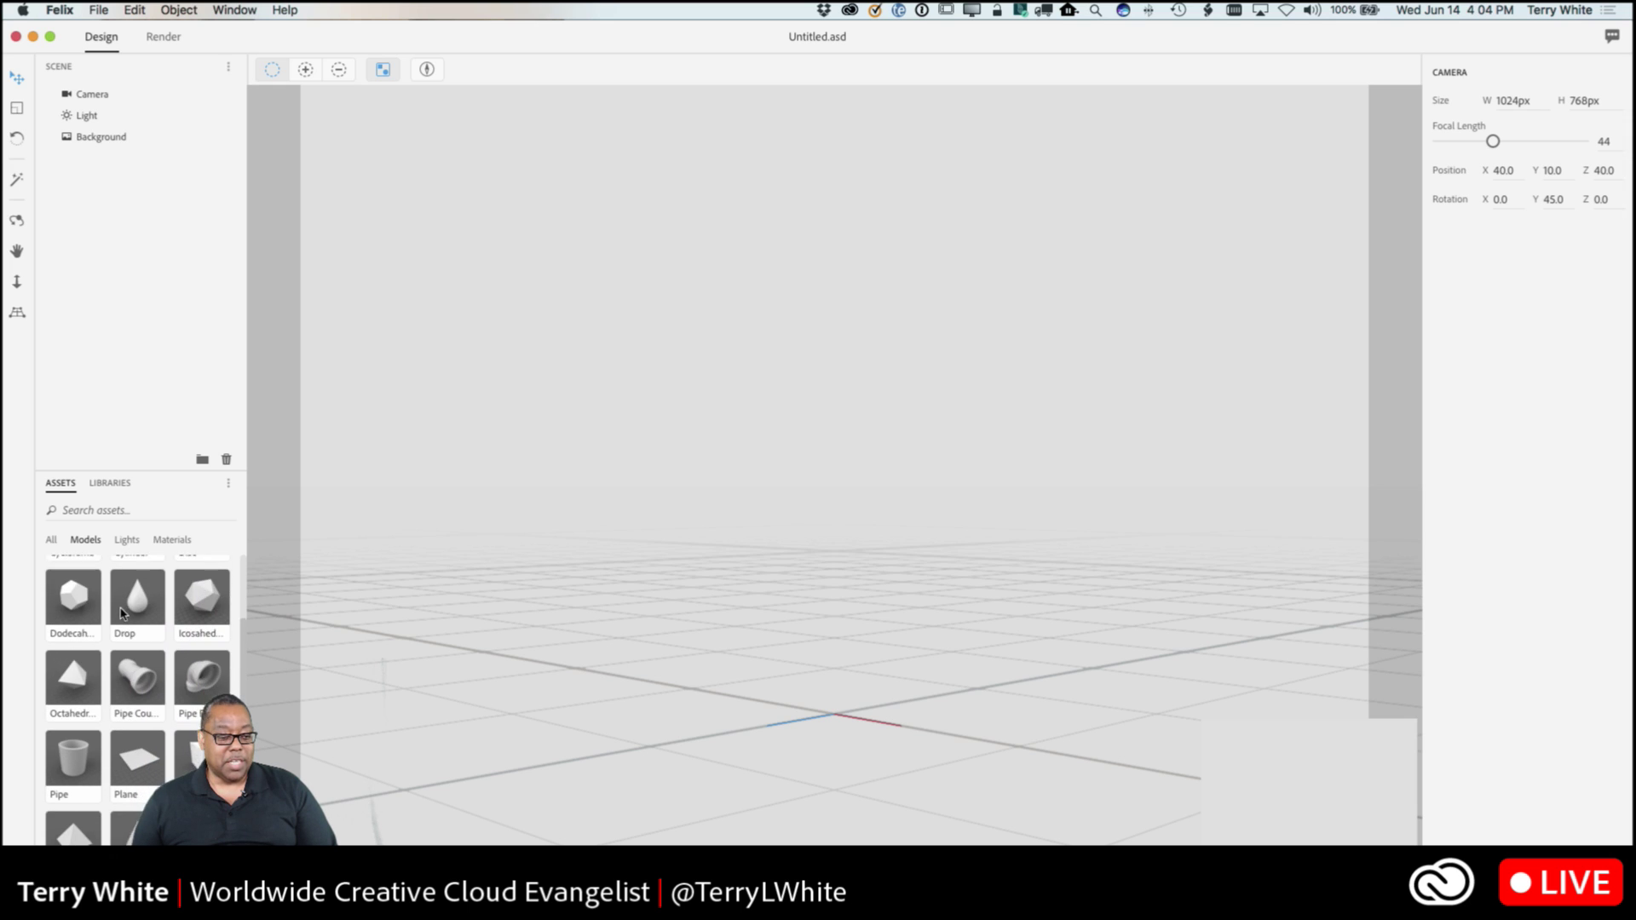
scroll(121, 615, "down", 5)
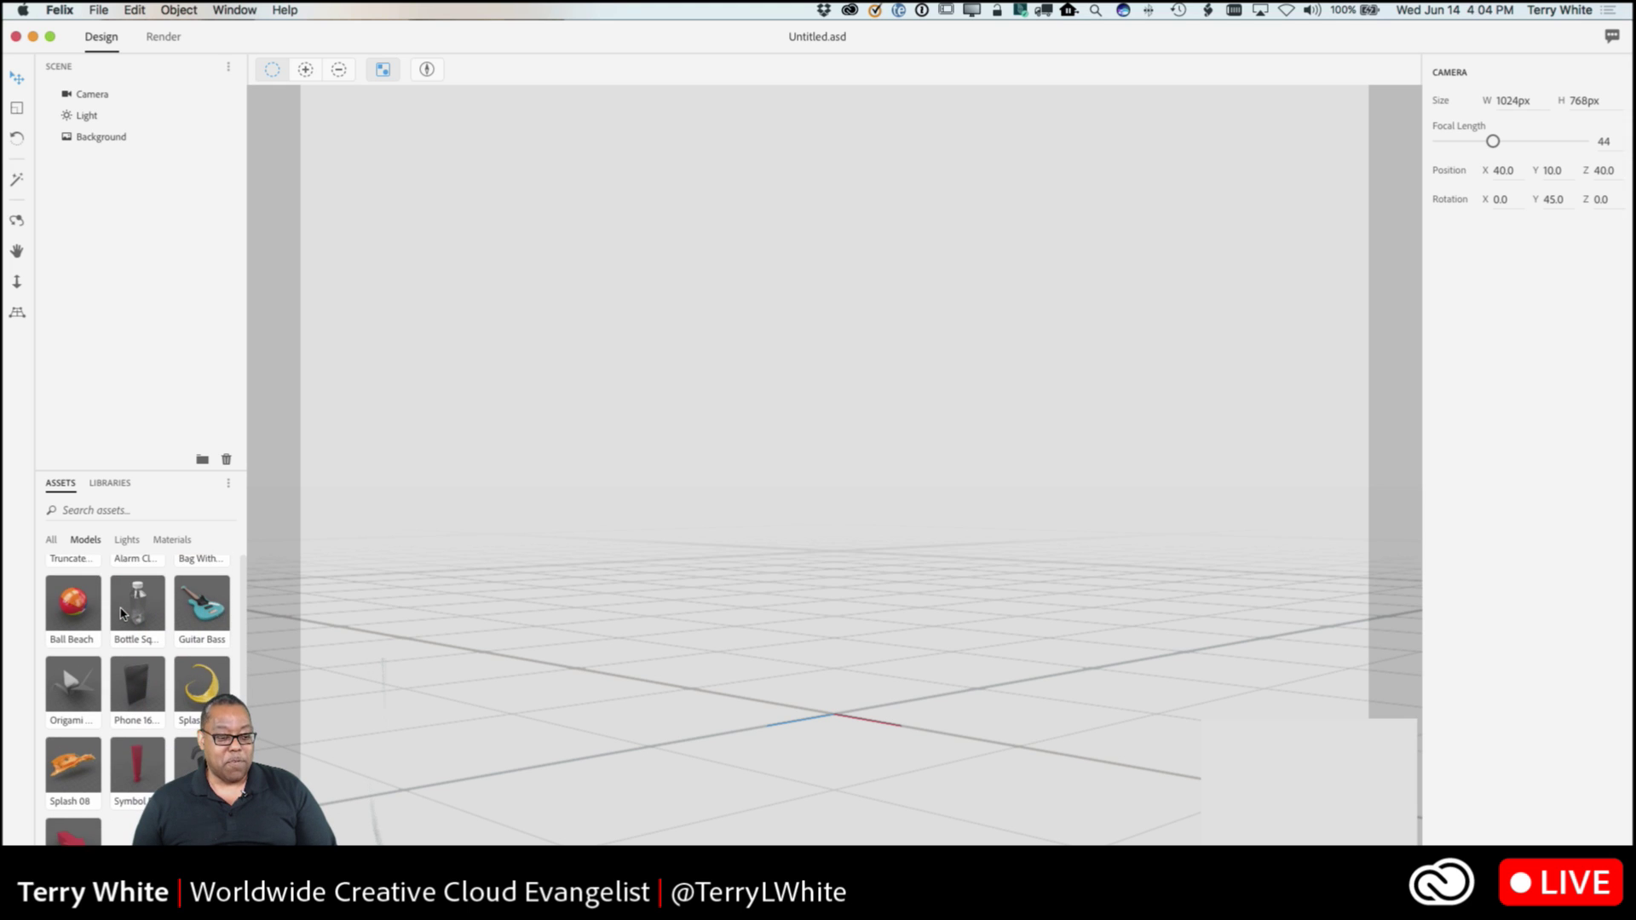
left_click(128, 540)
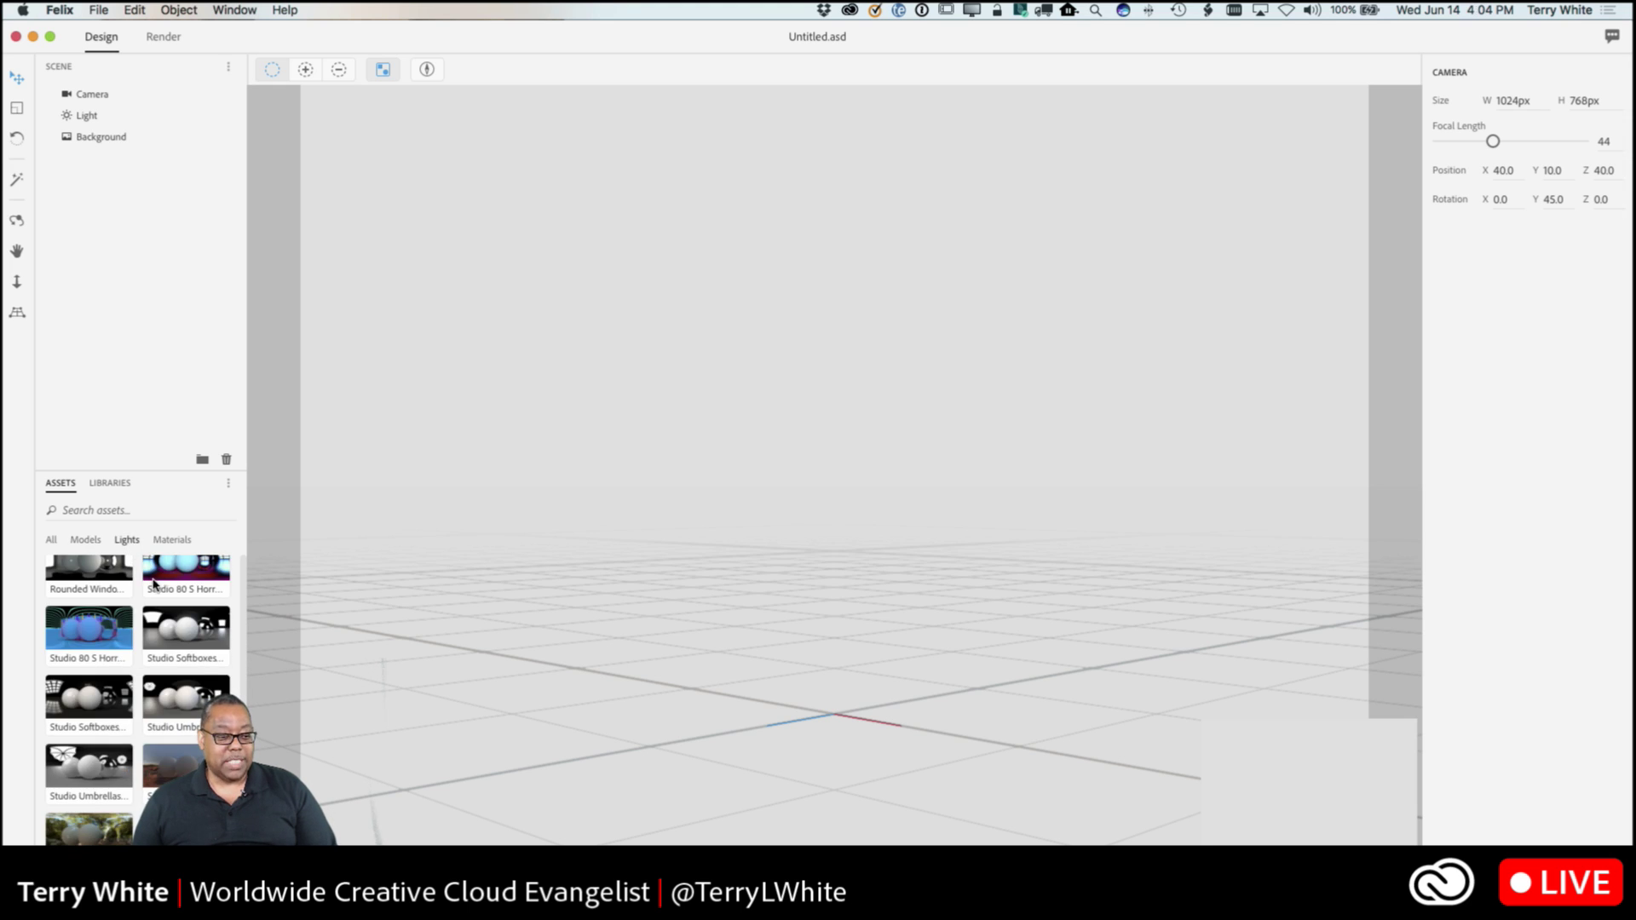
scroll(151, 600, "down", 2)
scroll(152, 599, "up", 4)
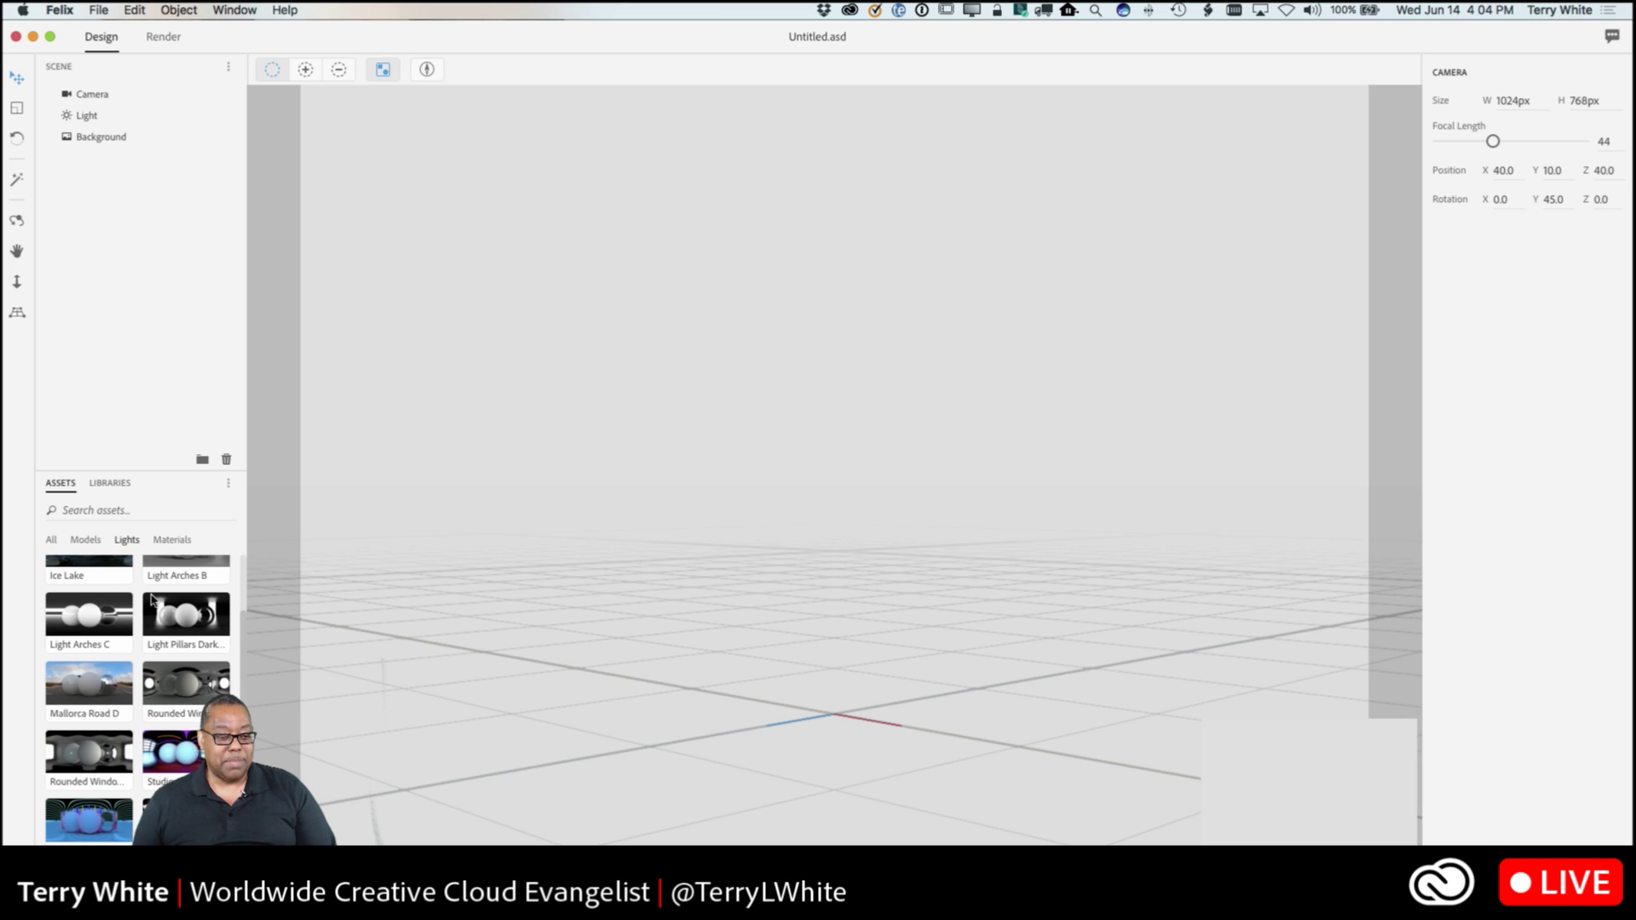
left_click(170, 544)
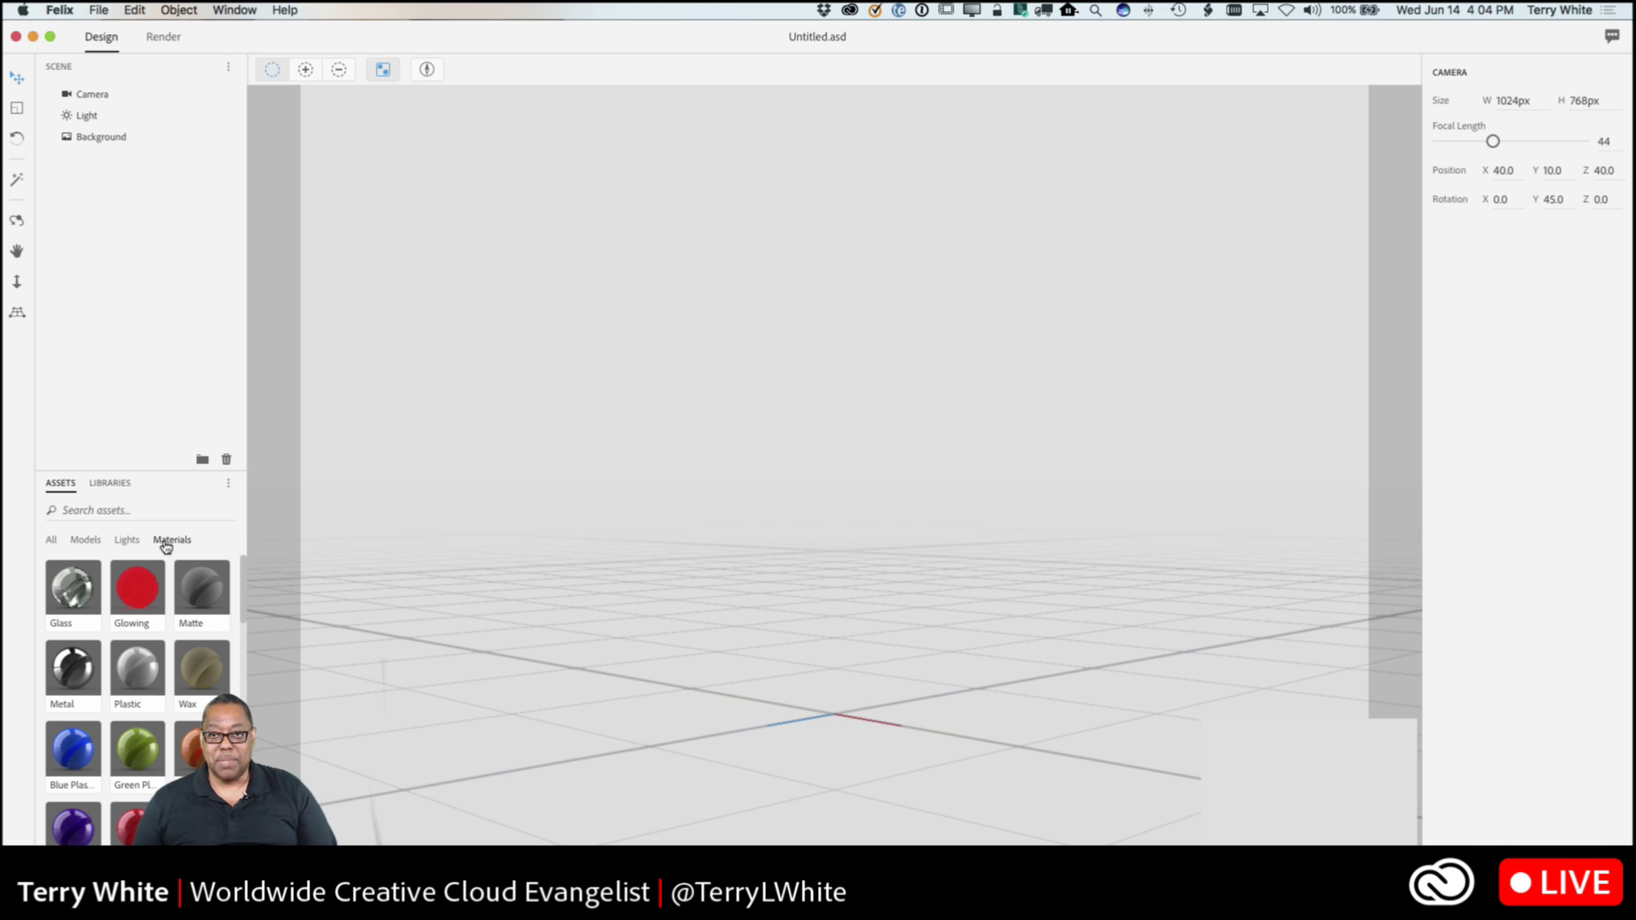
left_click(53, 542)
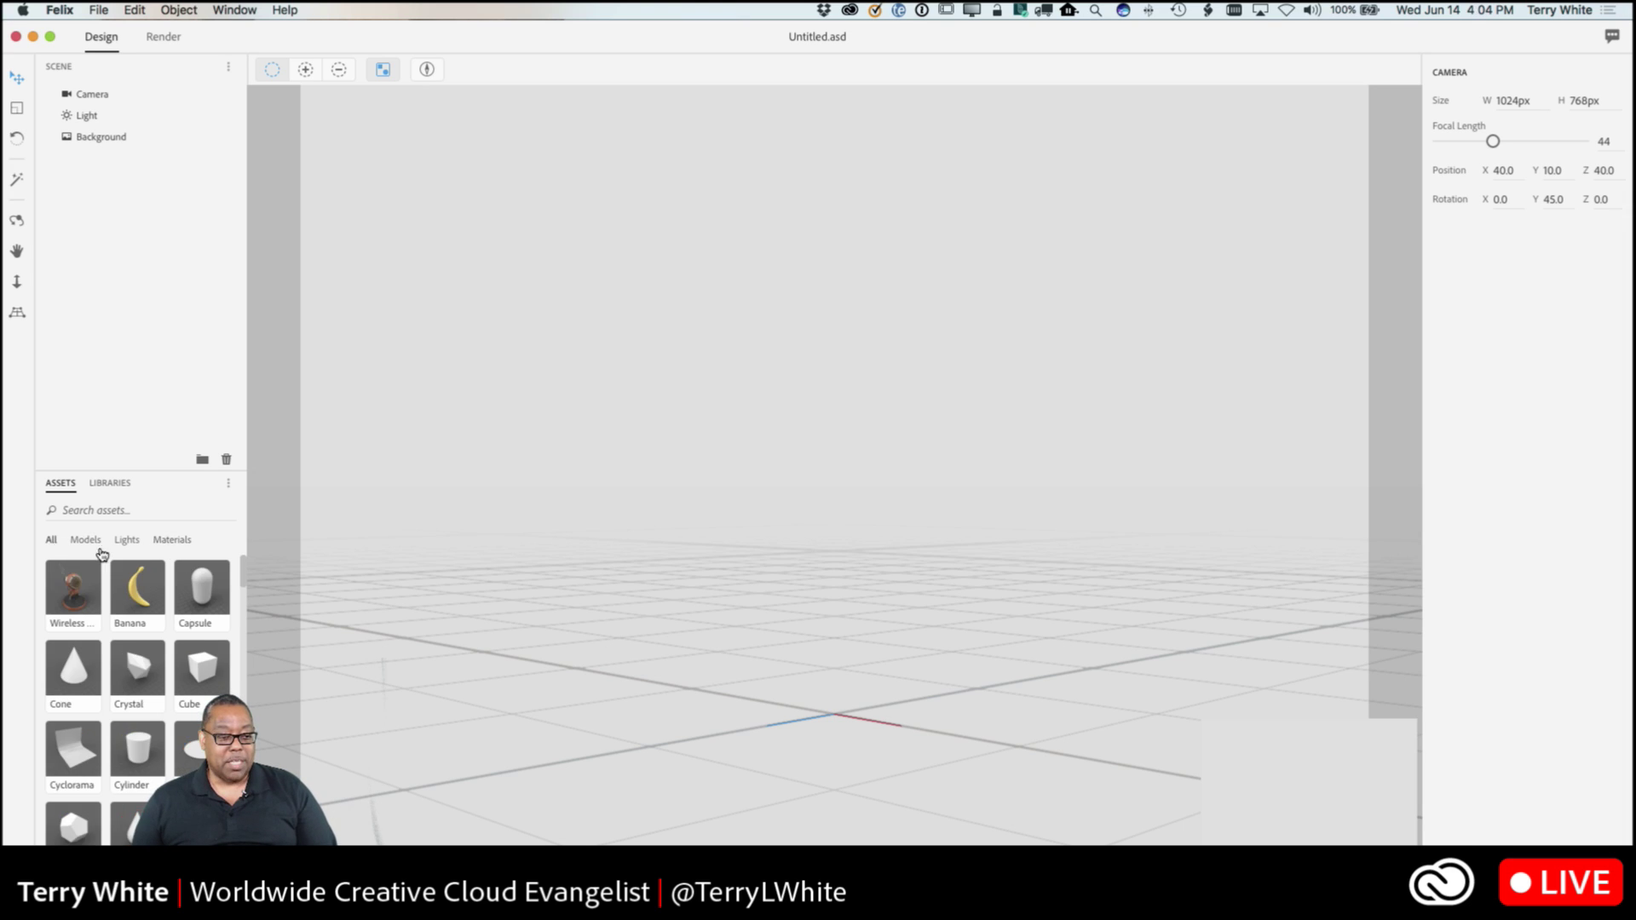
- Find the Bag With Gift Paper Square model among the model assets and add it to the scene
left_click(86, 540)
scroll(159, 600, "down", 8)
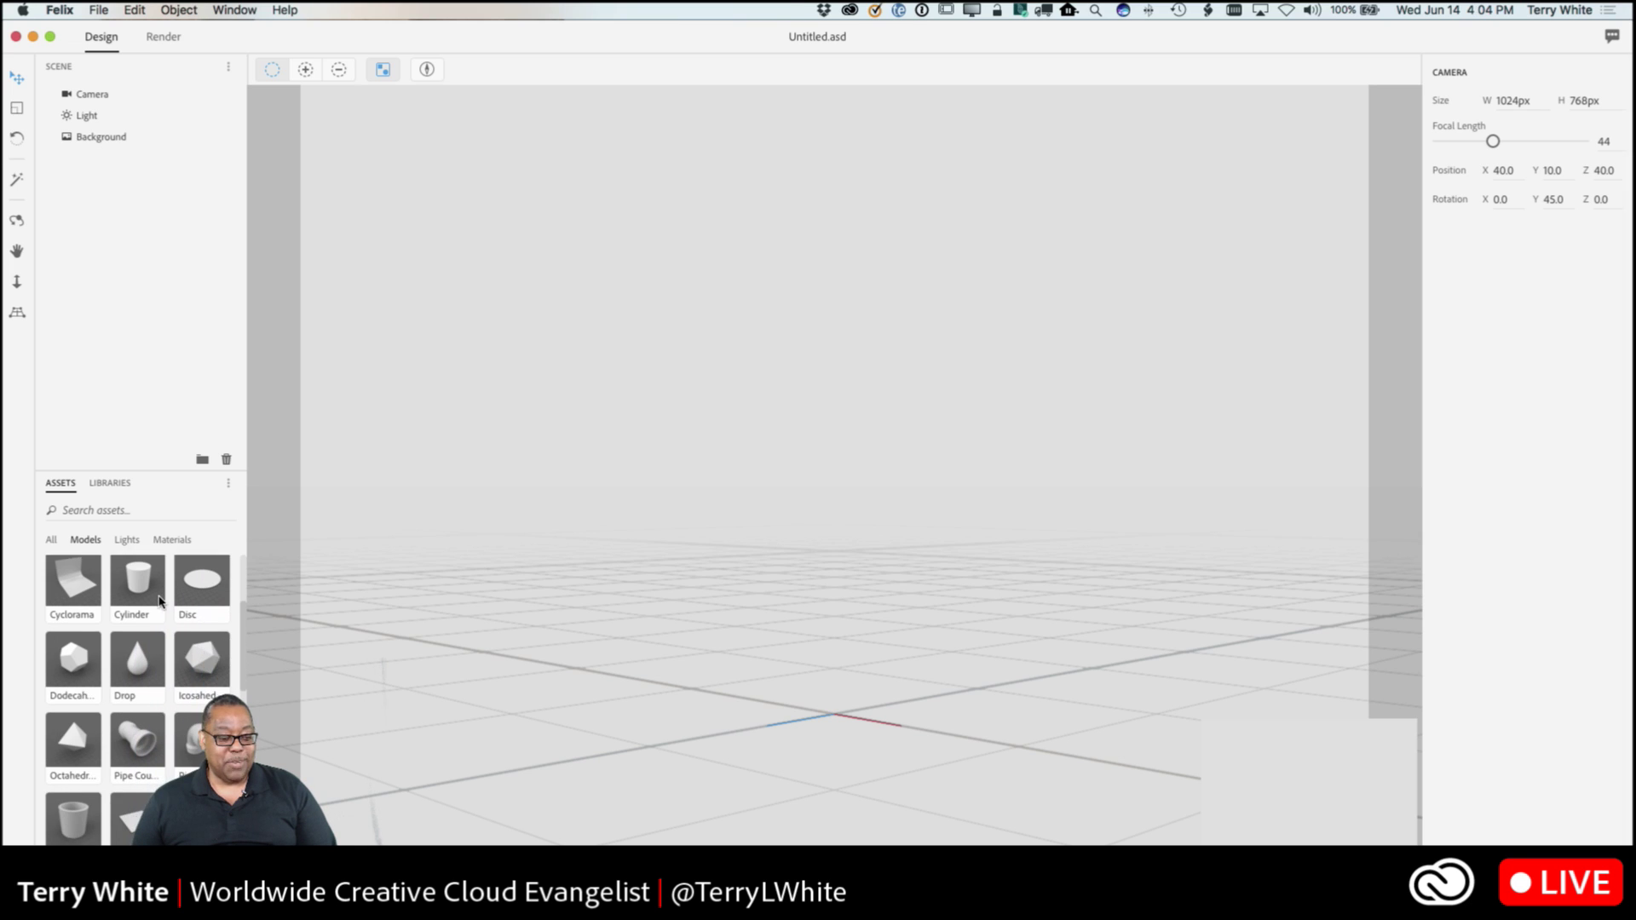
scroll(158, 601, "down", 10)
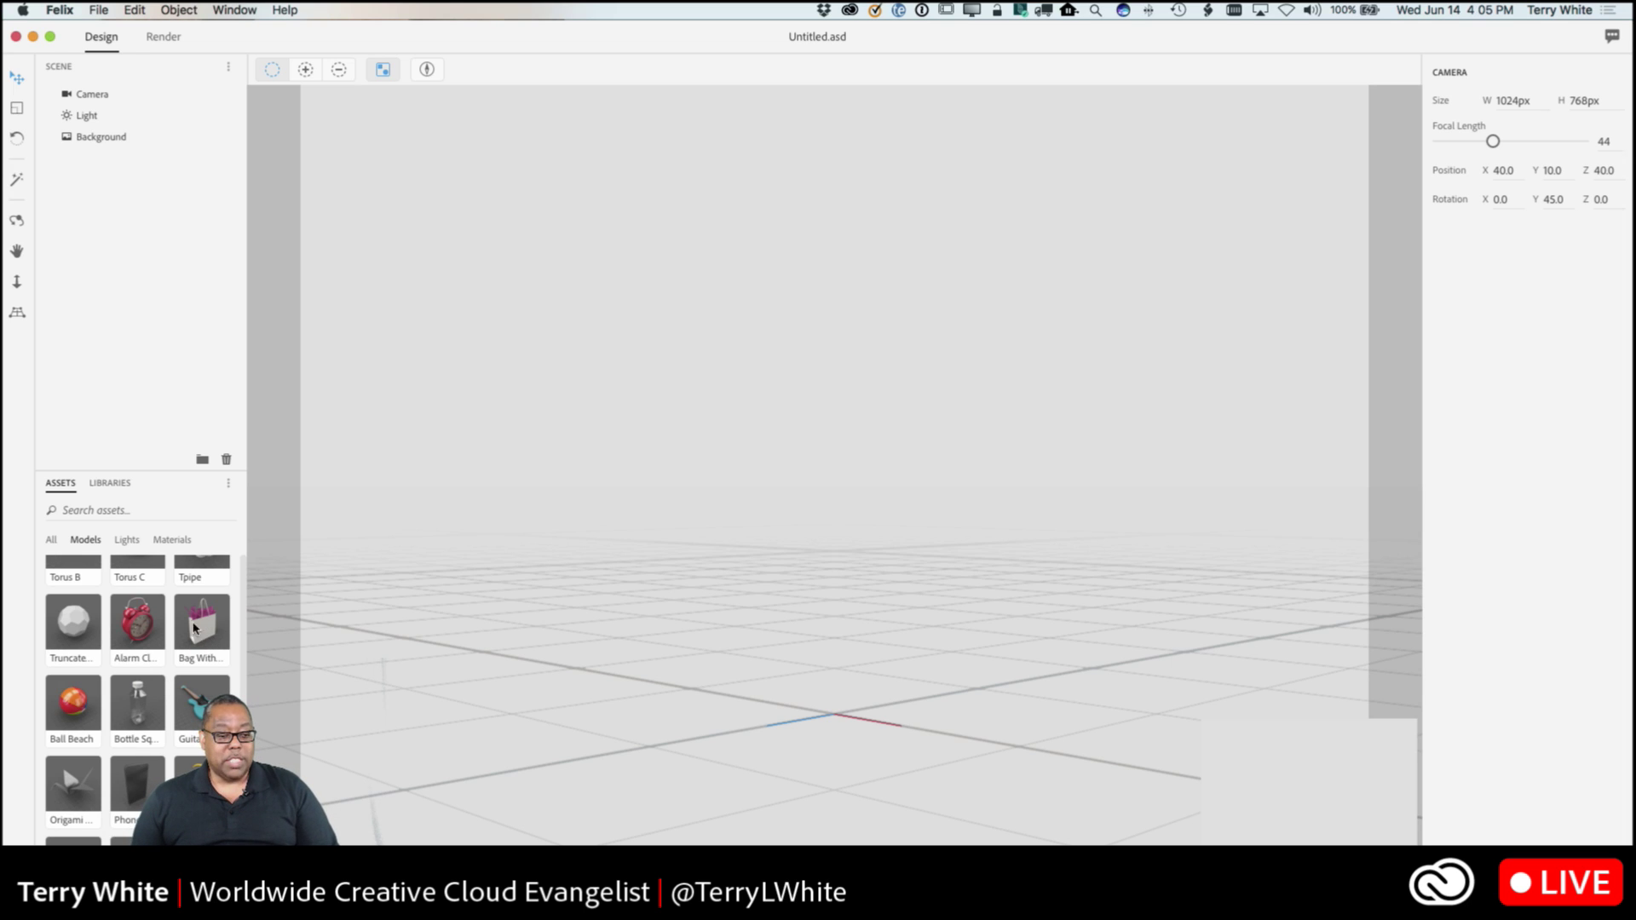
scroll(161, 627, "up", 2)
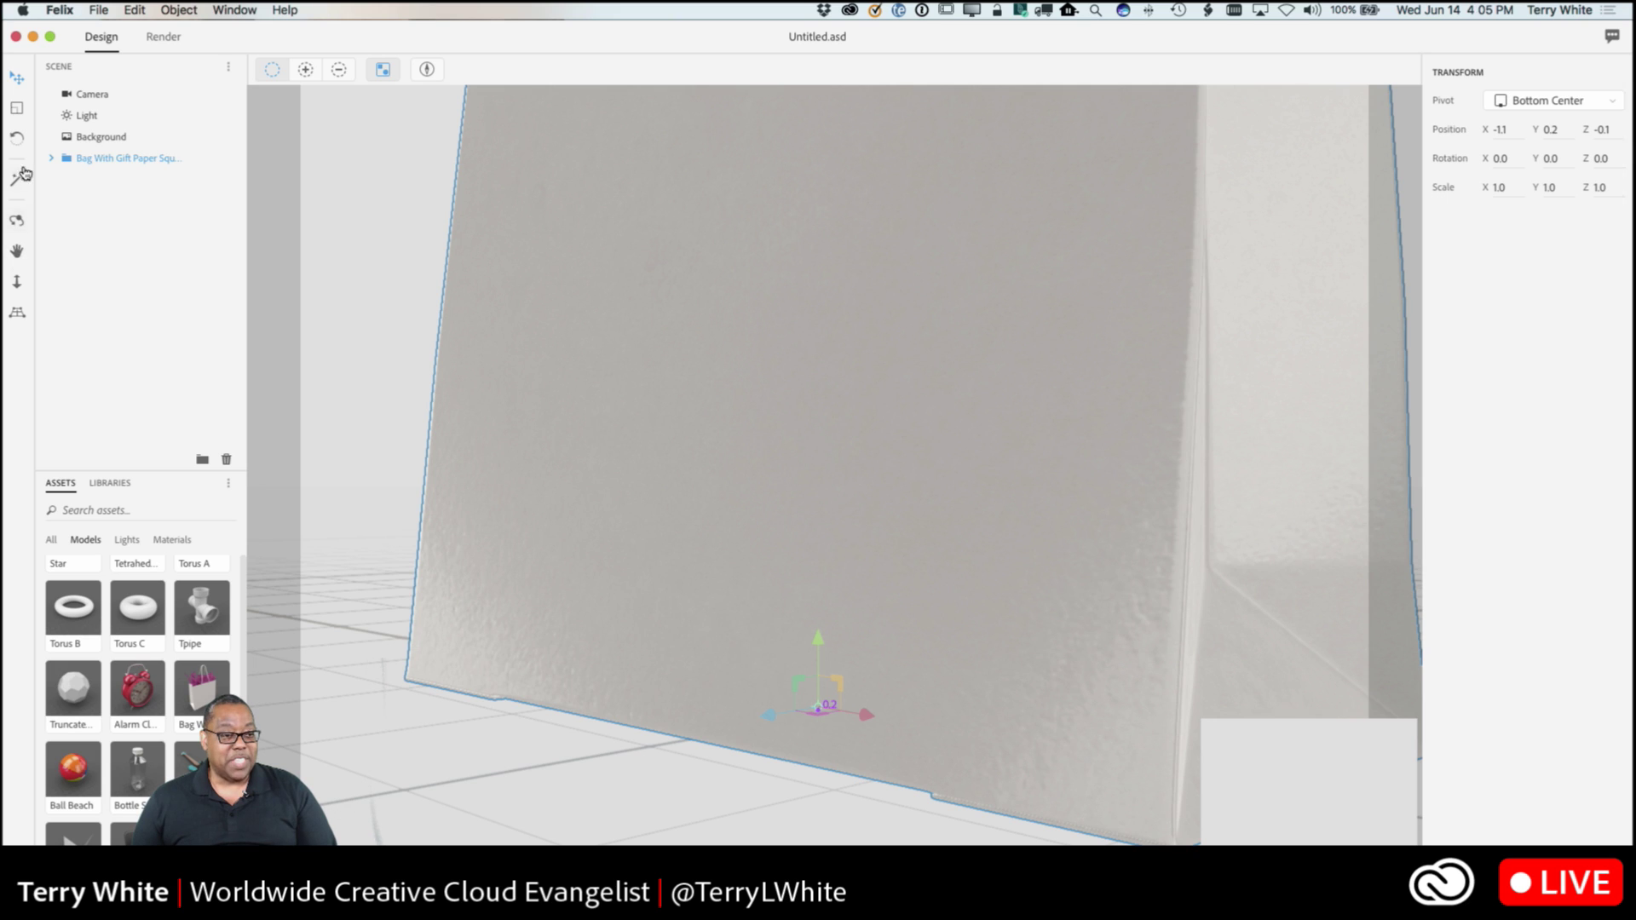
- Scale the gift bag down uniformly to about 0.4 on all three axes
left_click(17, 107)
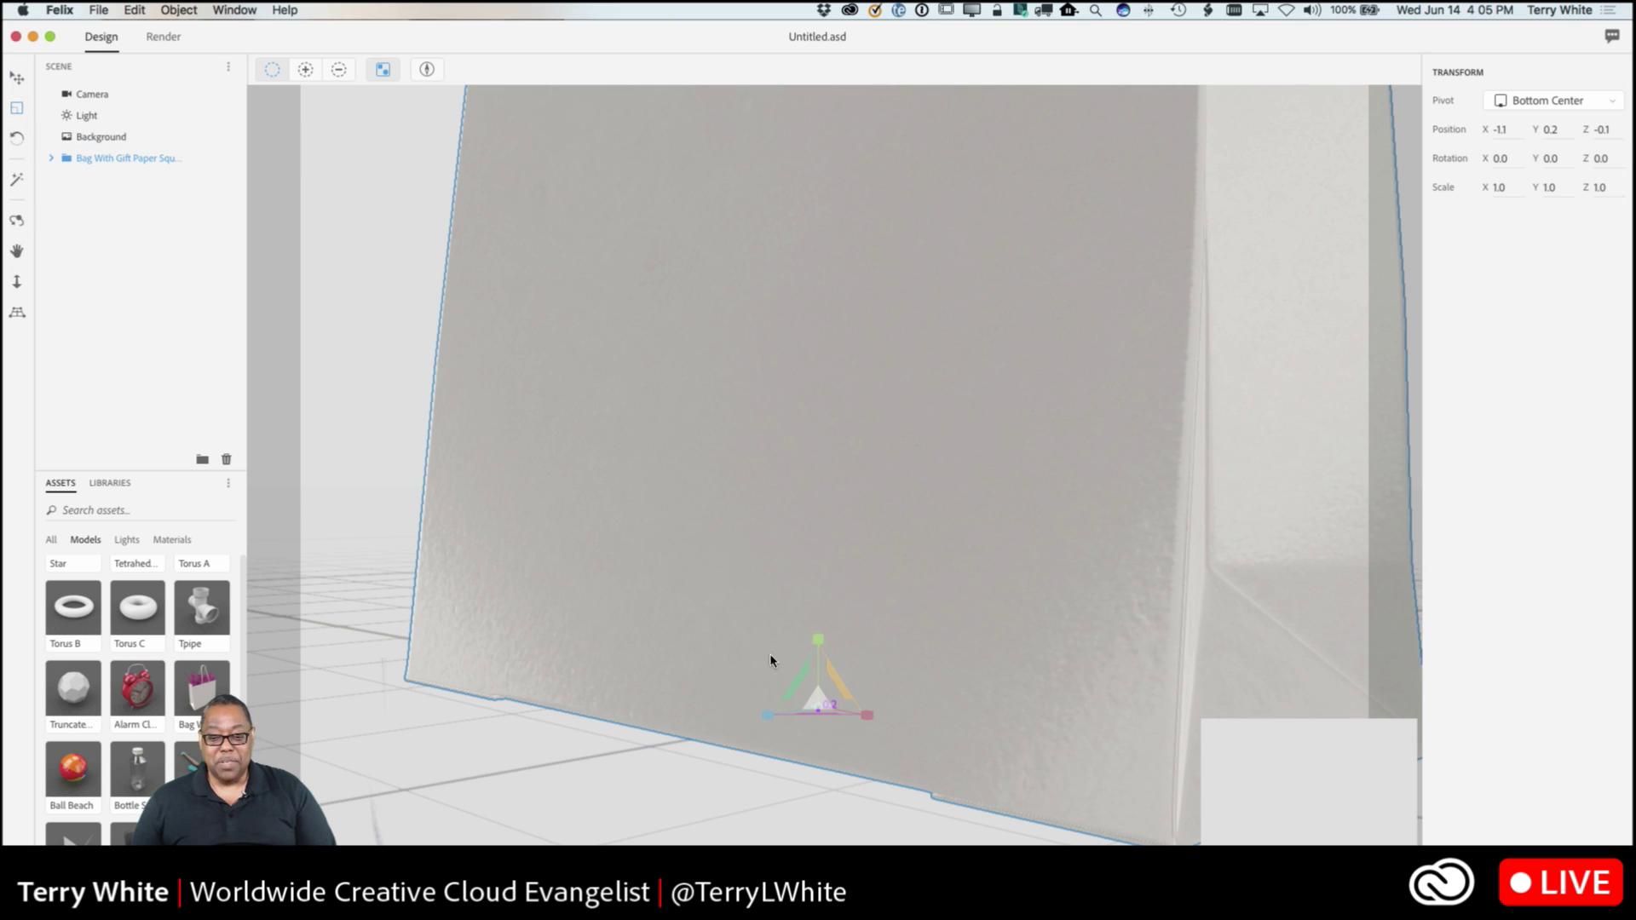
left_click_drag(817, 699, 831, 852)
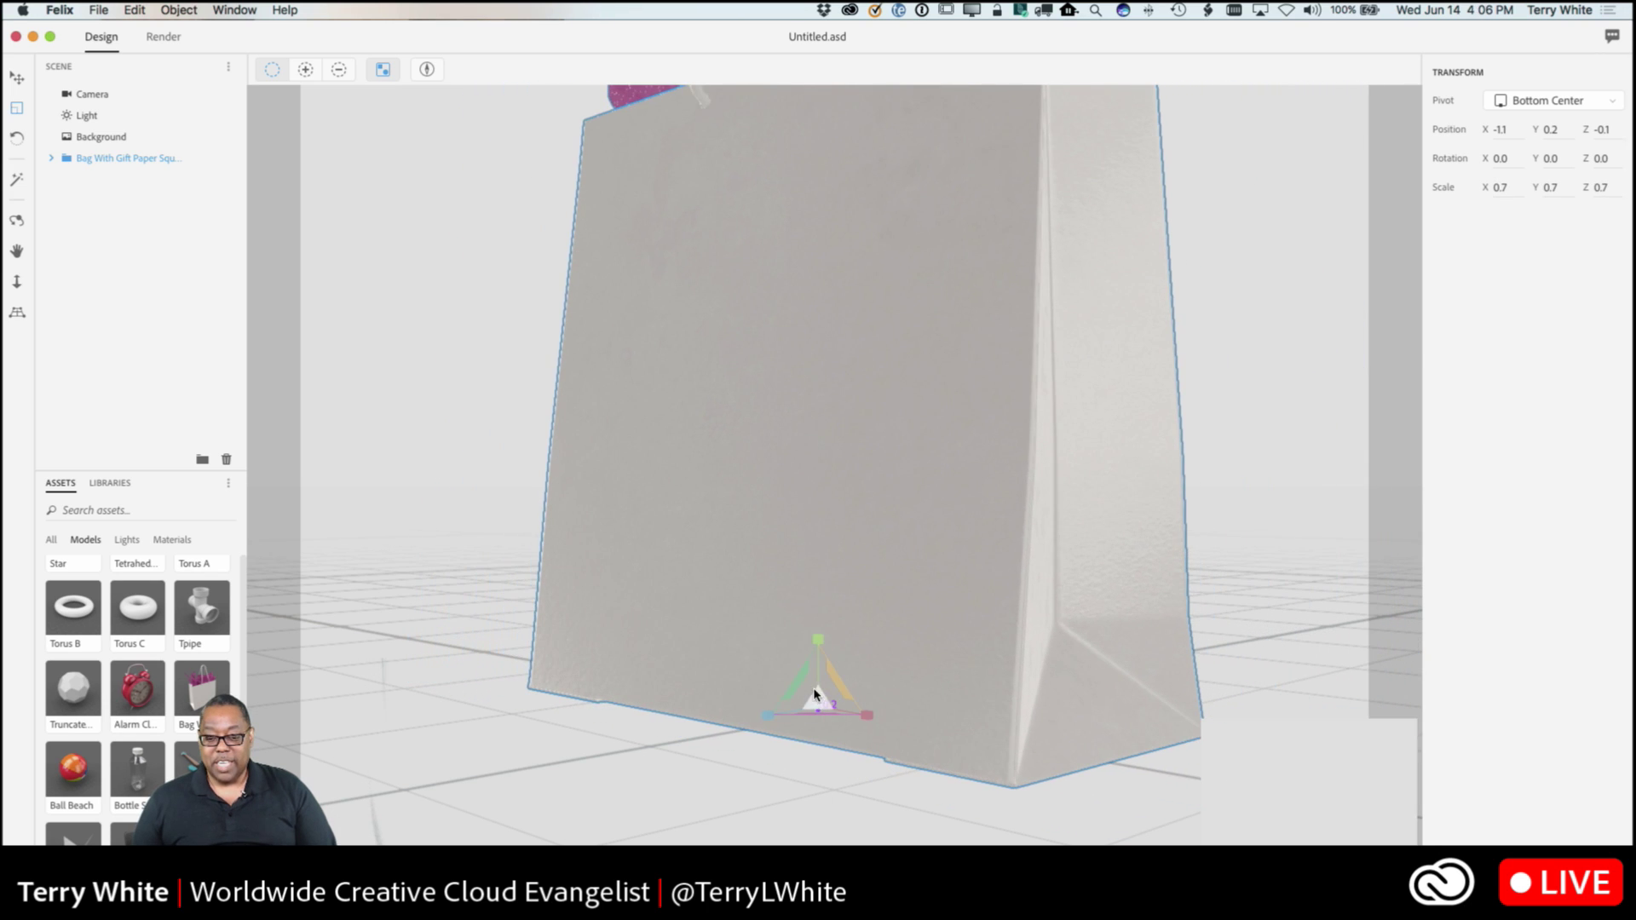
left_click_drag(817, 702, 844, 841)
left_click_drag(818, 700, 833, 837)
left_click_drag(818, 700, 812, 741)
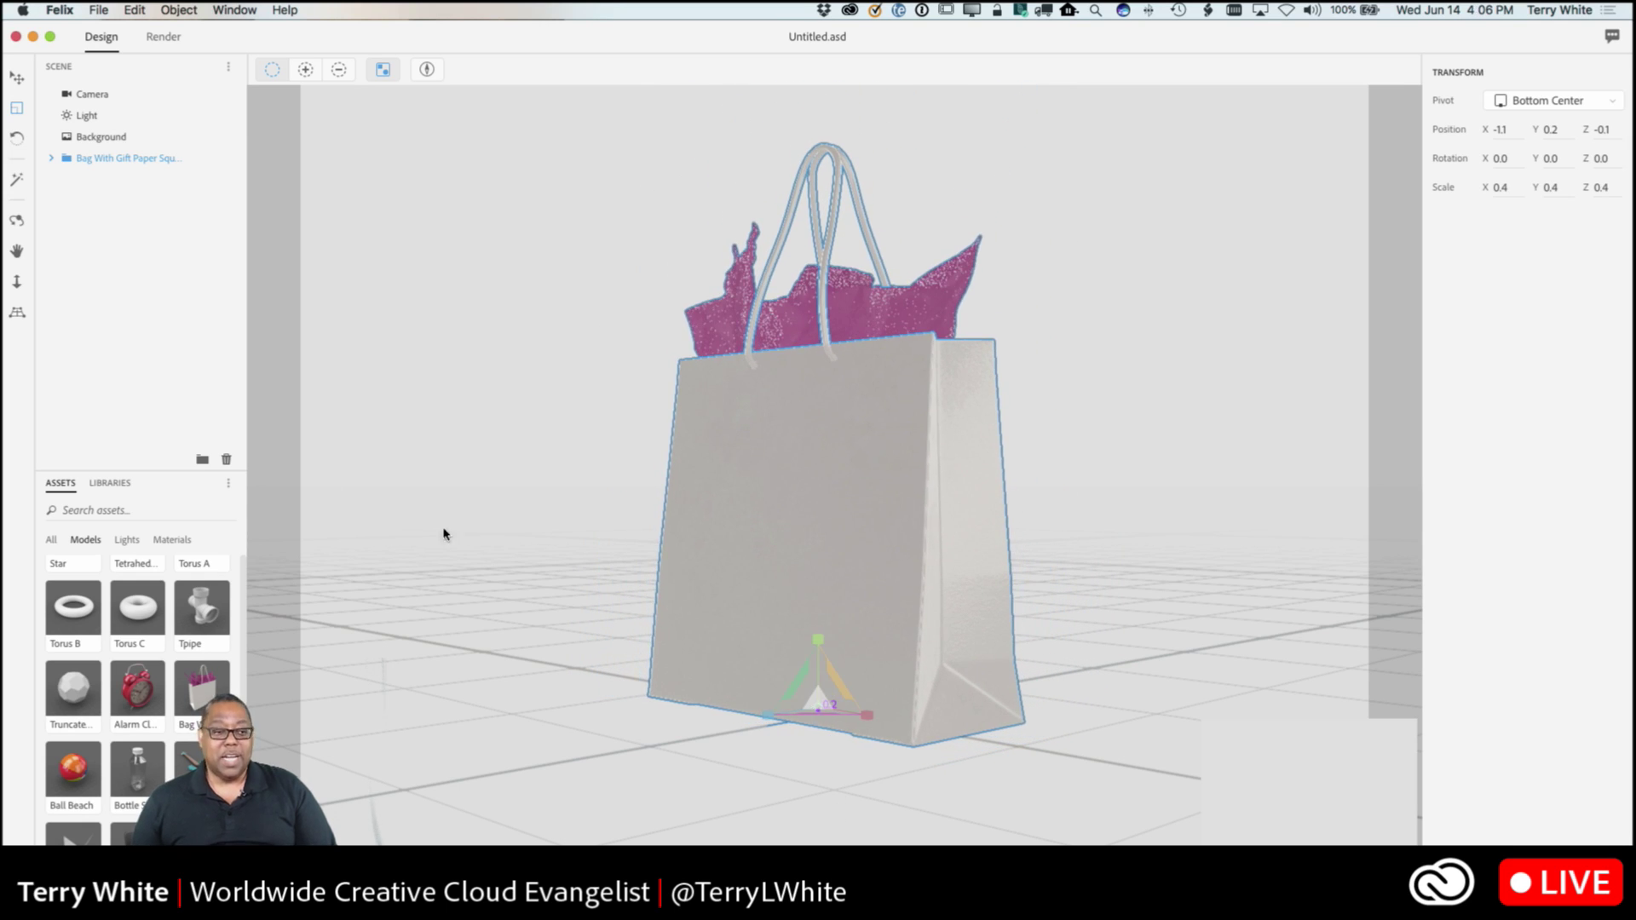
- Dolly the camera back so the whole gift bag sits smaller within the frame
left_click(17, 282)
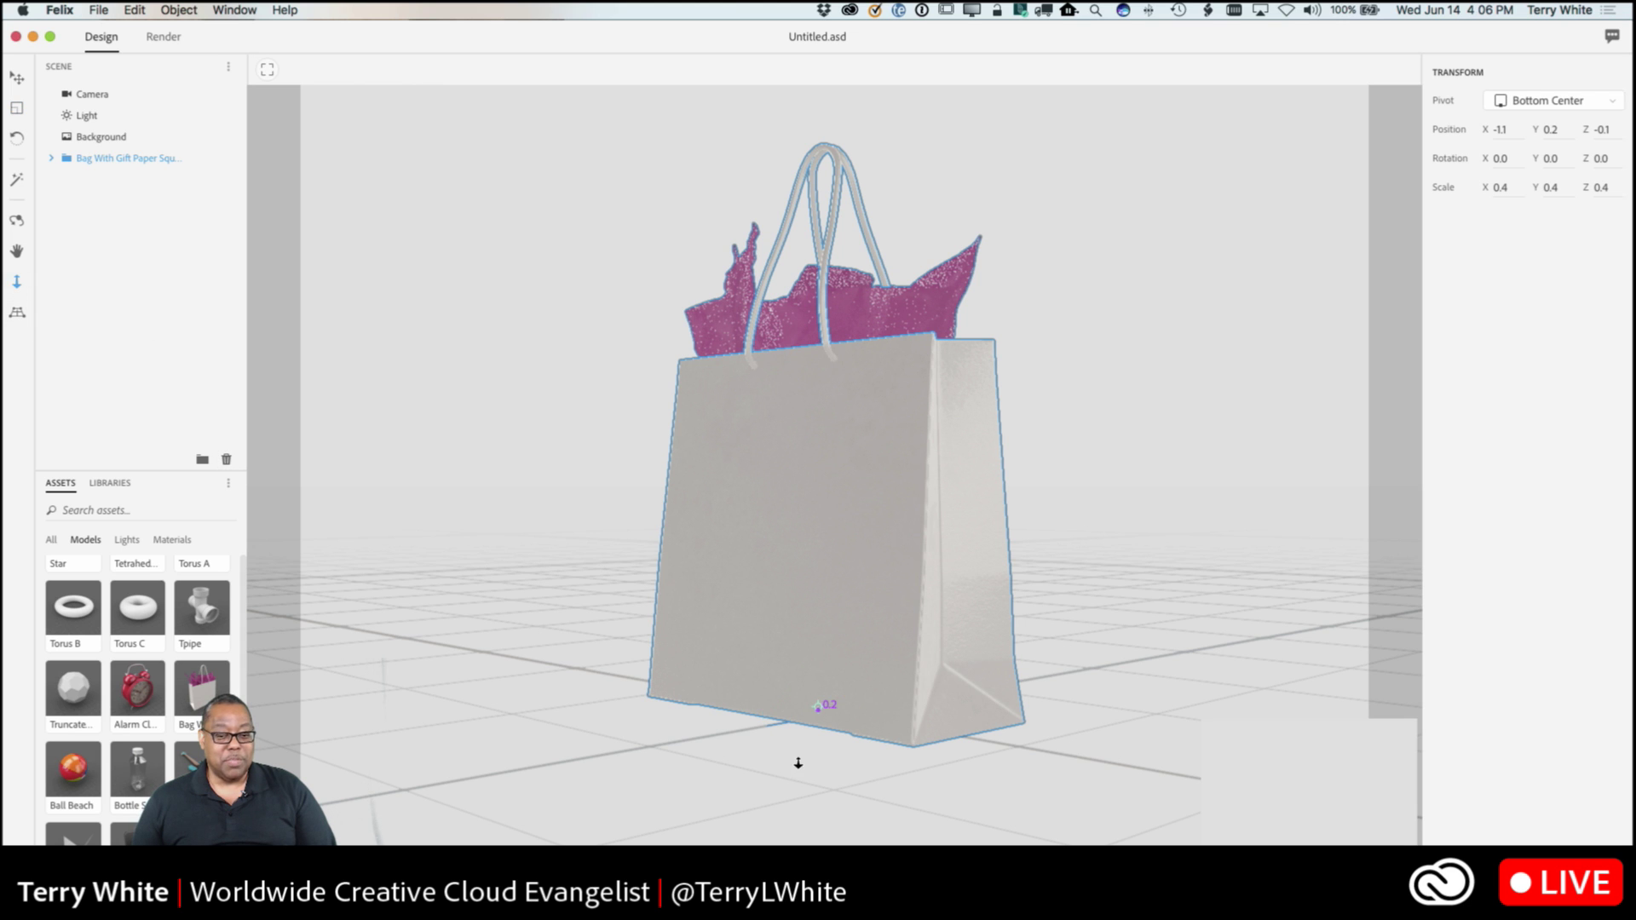
left_click_drag(854, 723, 862, 779)
left_click_drag(851, 613, 857, 562)
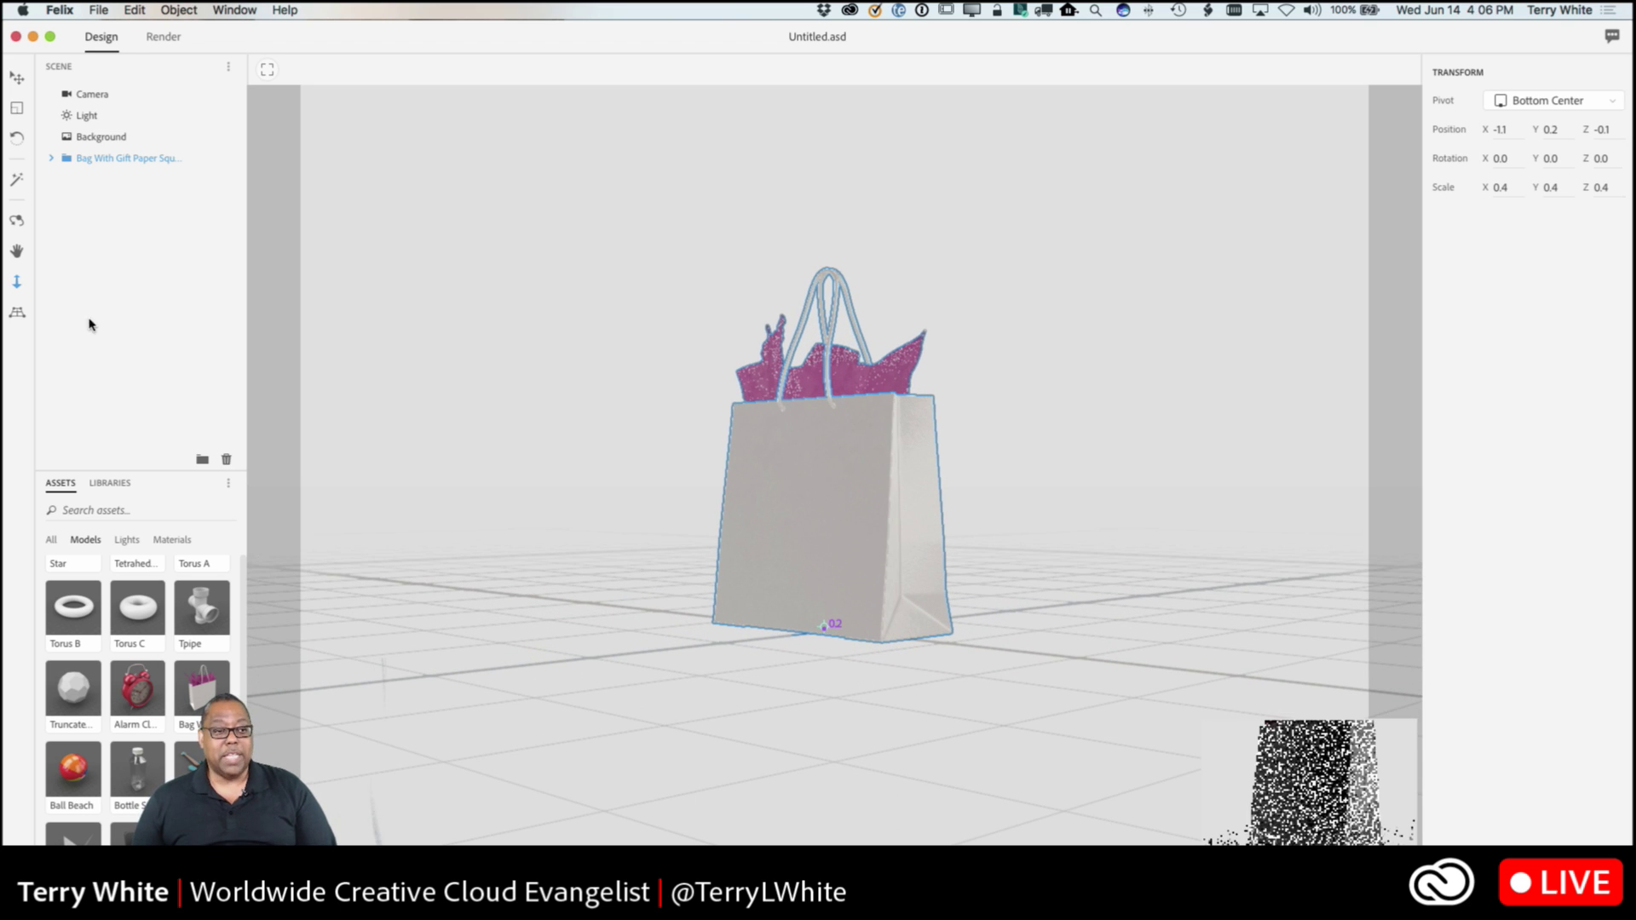
- Rotate the gift bag to about X 1.5, Y -109.6, Z 0.1 so its broad face points toward the camera
left_click(16, 138)
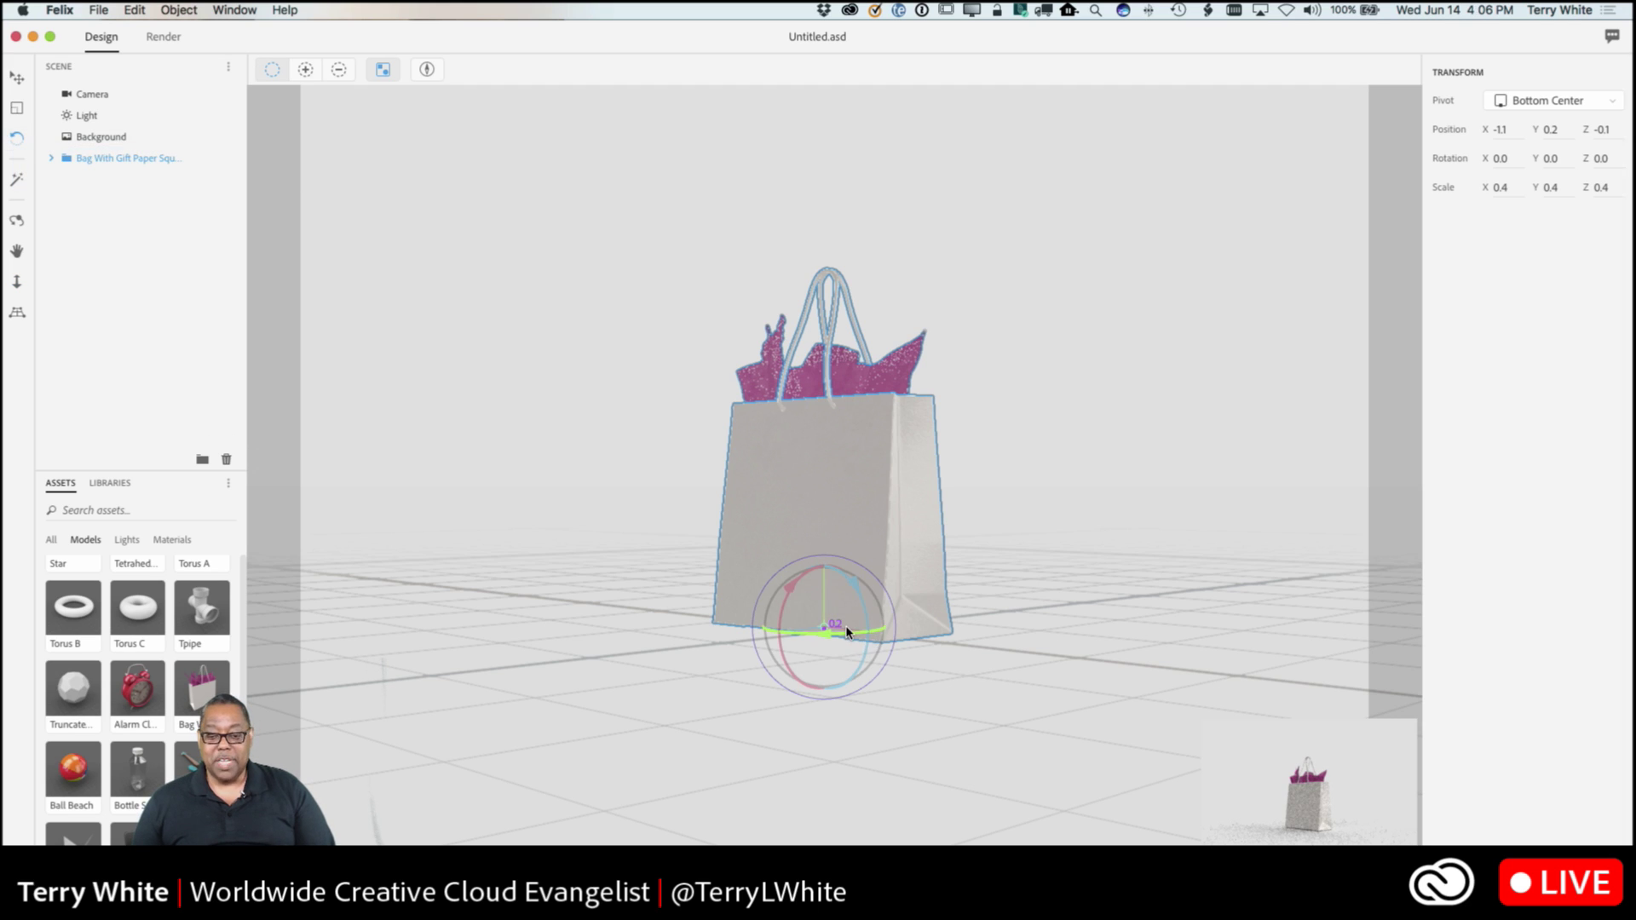
left_click_drag(845, 637, 739, 647)
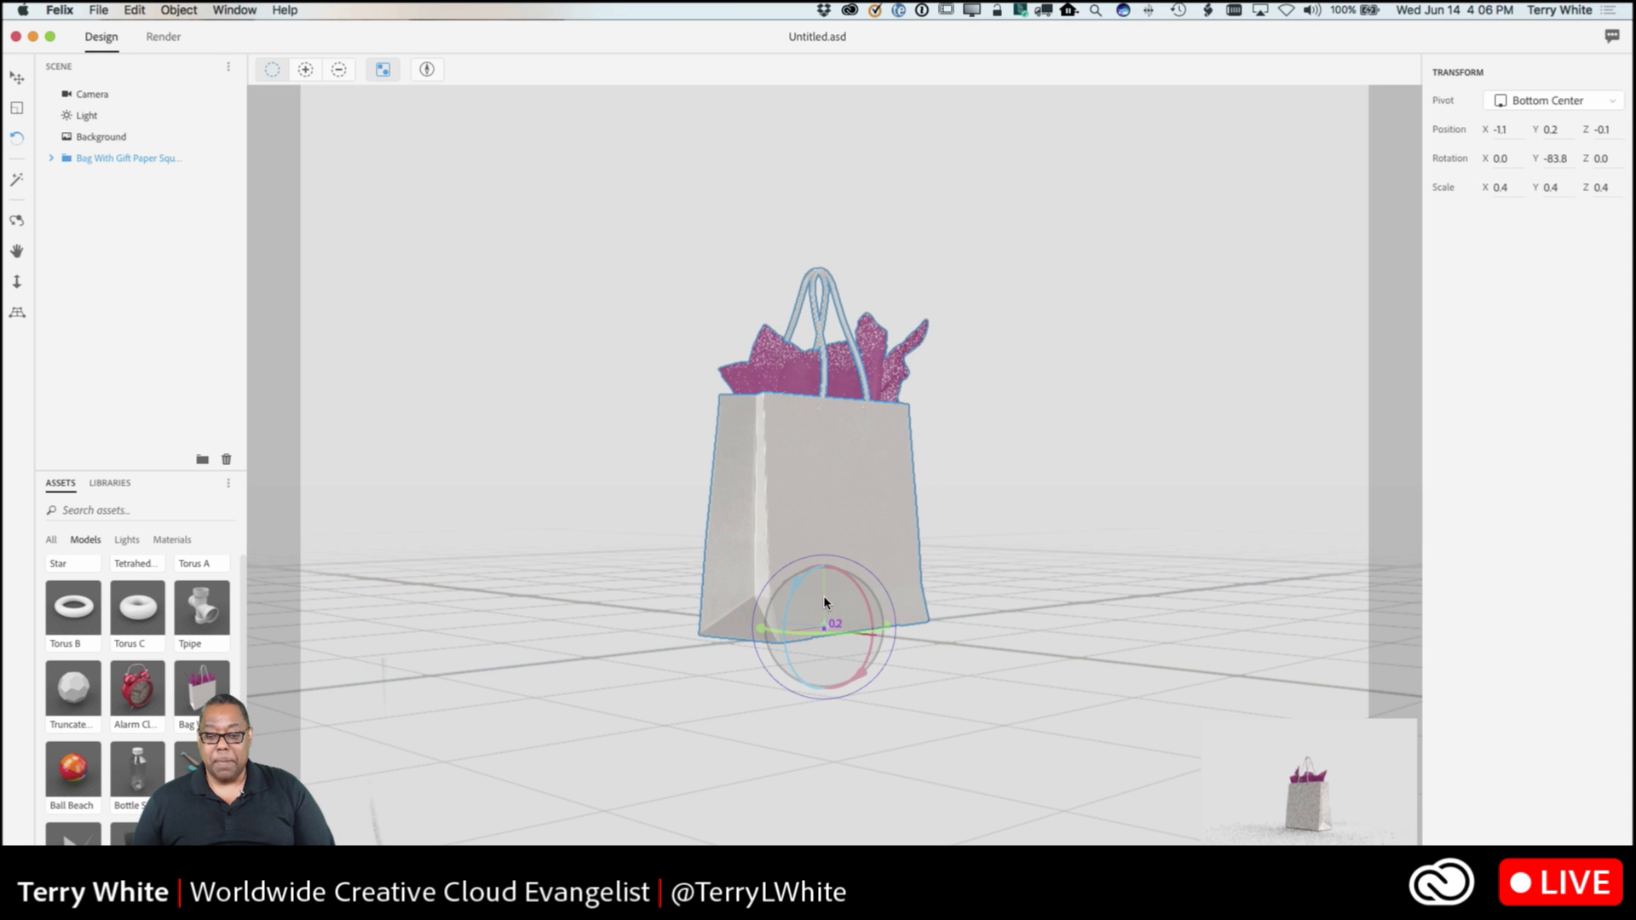
left_click_drag(799, 586, 807, 654)
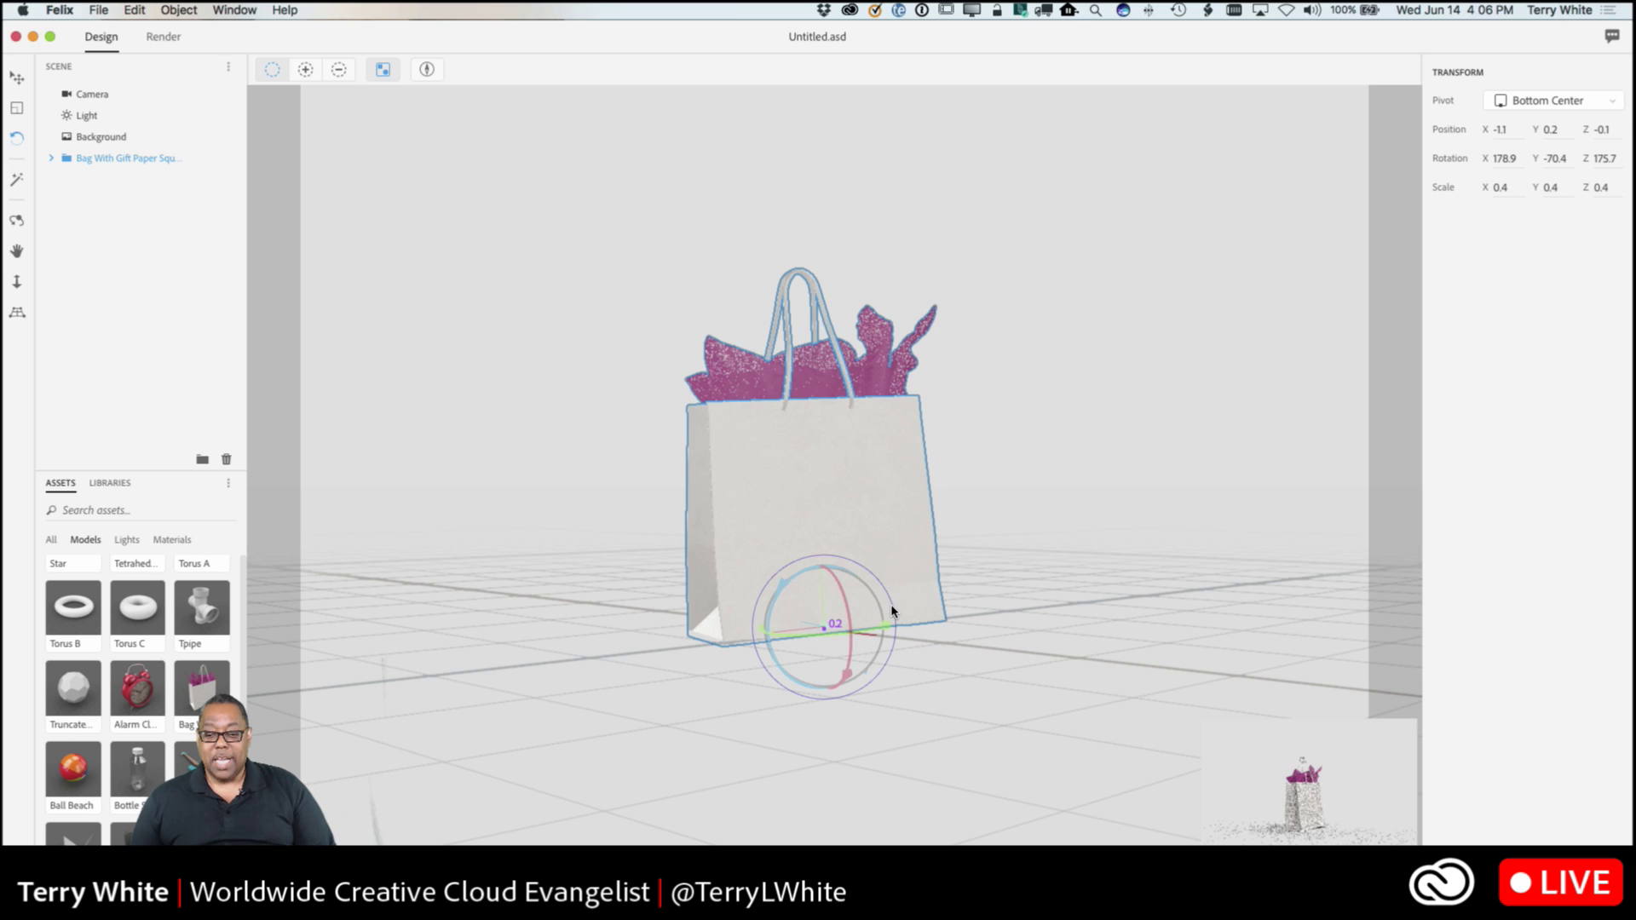
left_click_drag(893, 608, 894, 623)
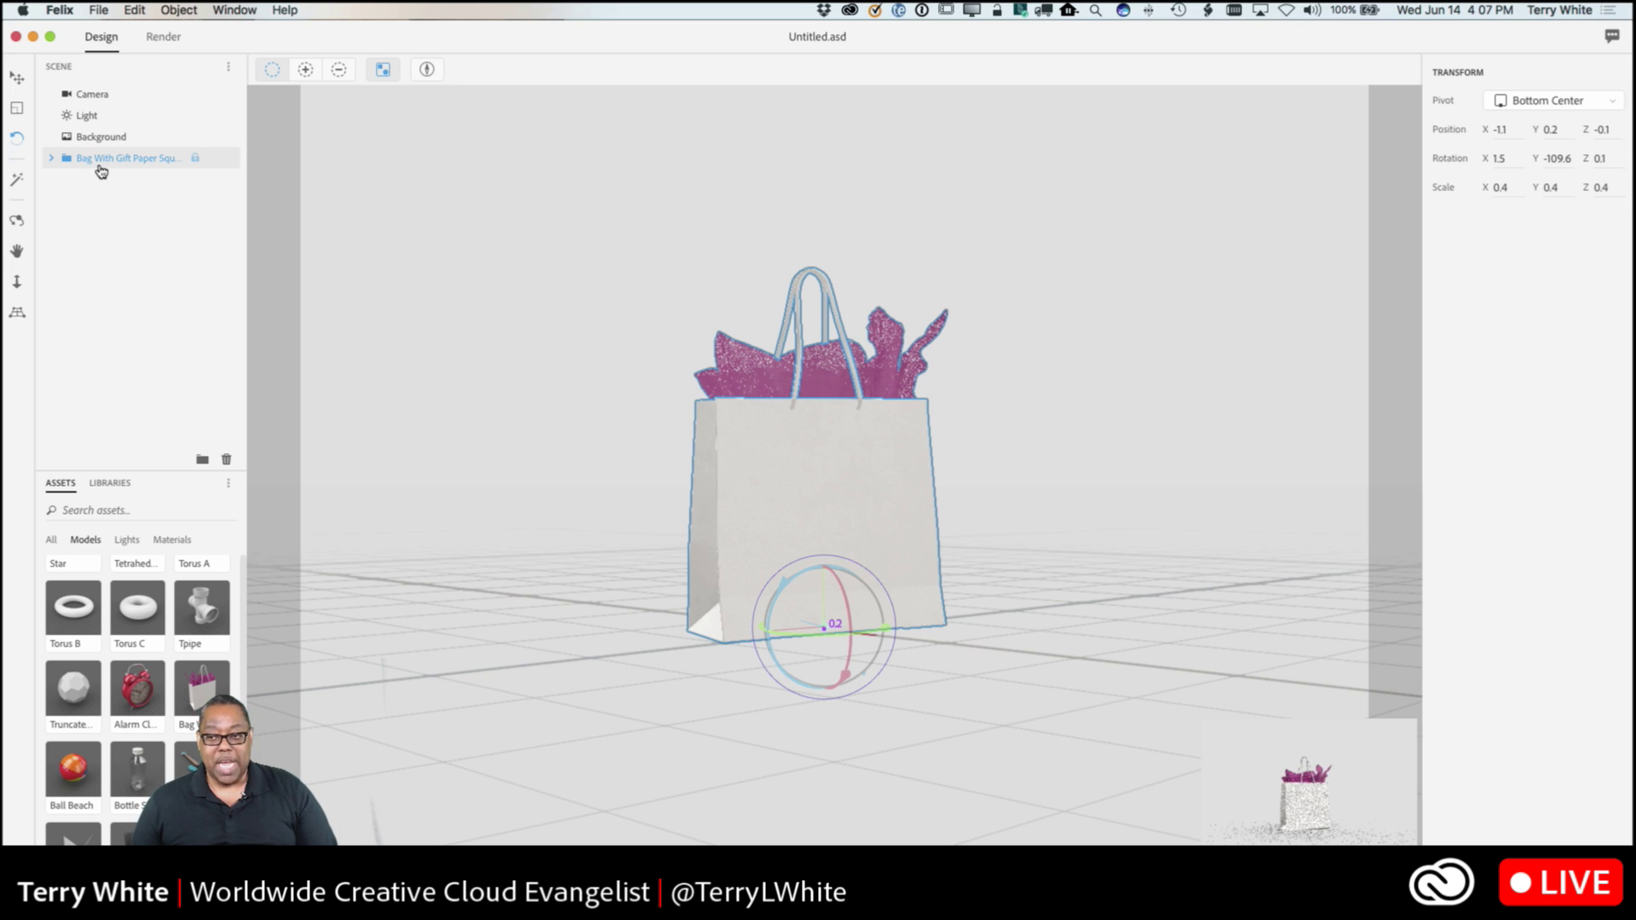
- Select the bag part inside the gift bag group and apply the Metal Tile Diamond material to it
left_click(51, 160)
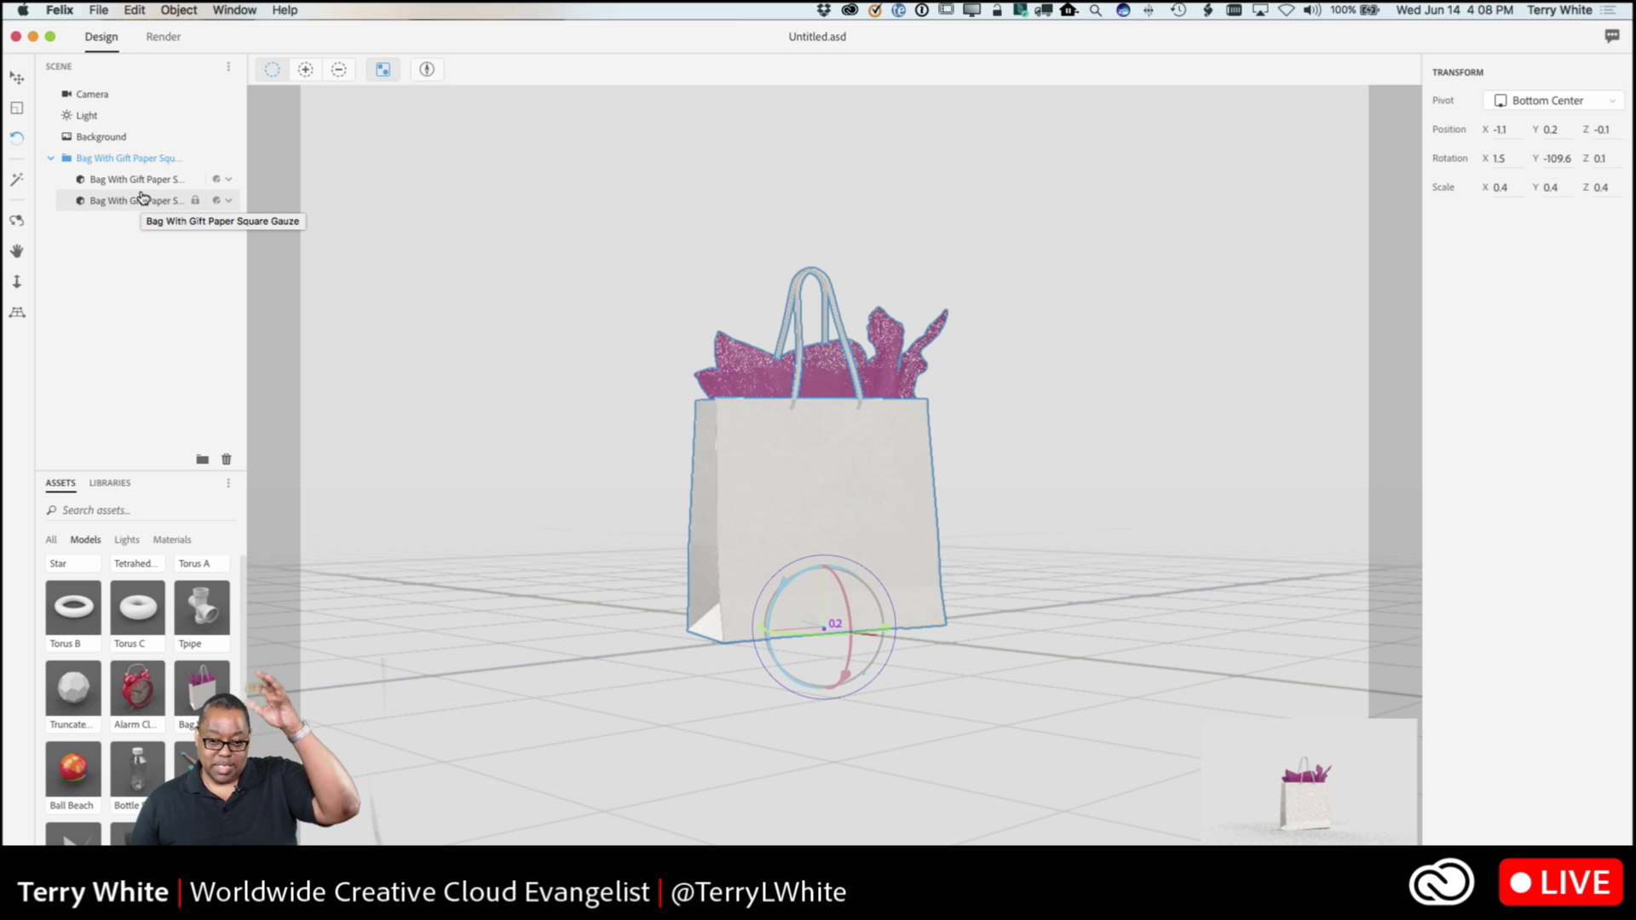
left_click(139, 179)
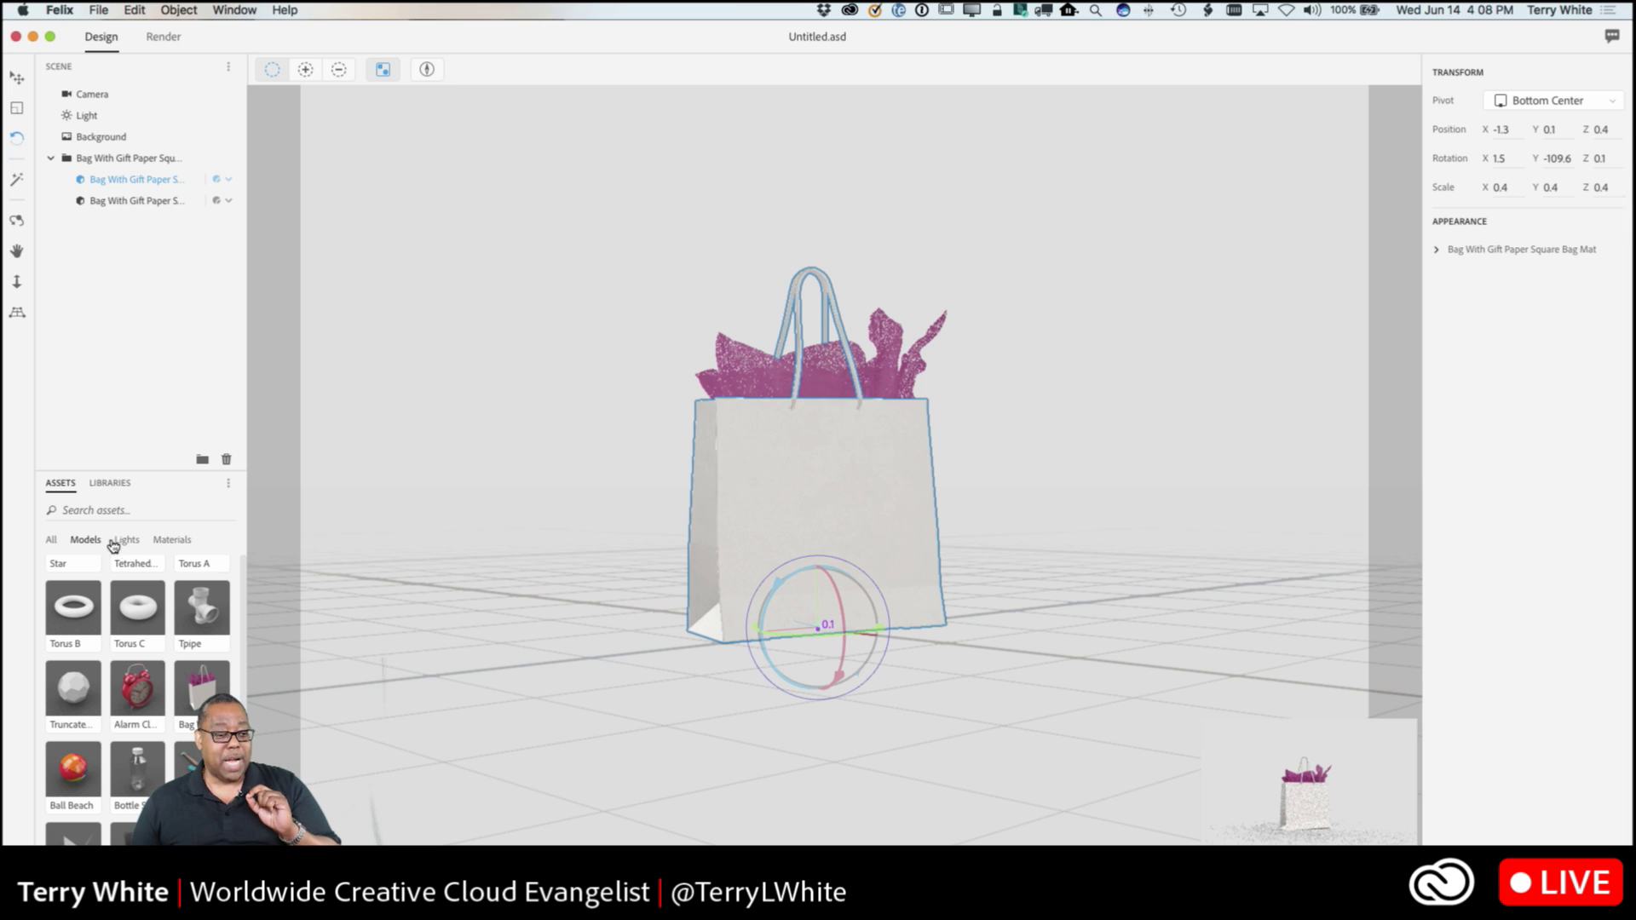
left_click(174, 543)
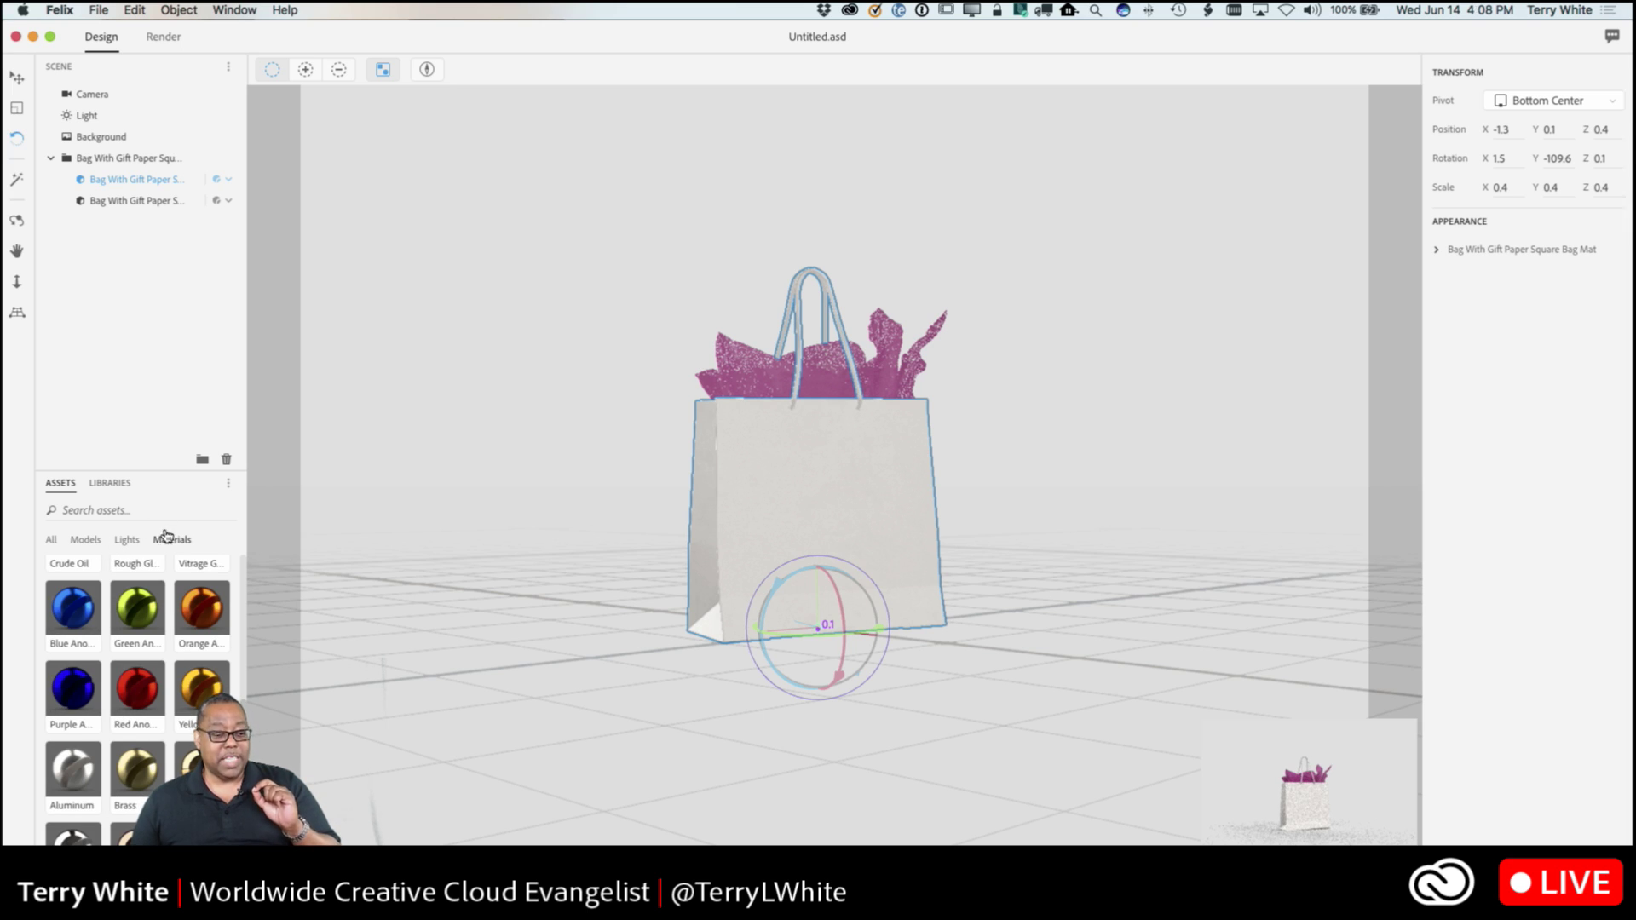
scroll(209, 606, "down", 5)
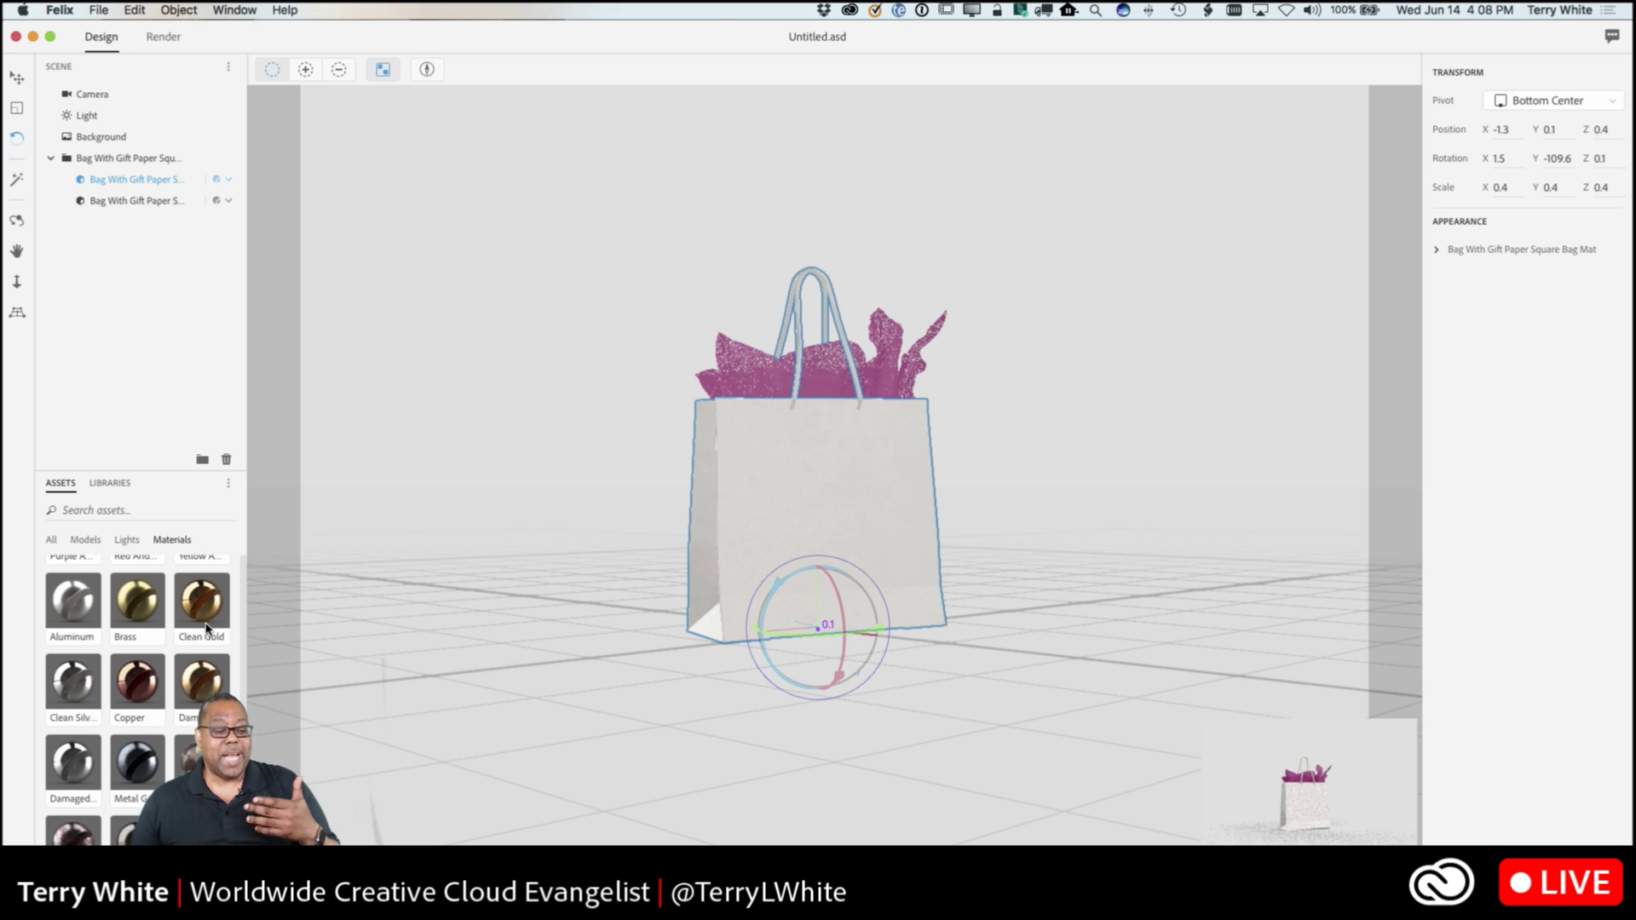
scroll(206, 628, "down", 1)
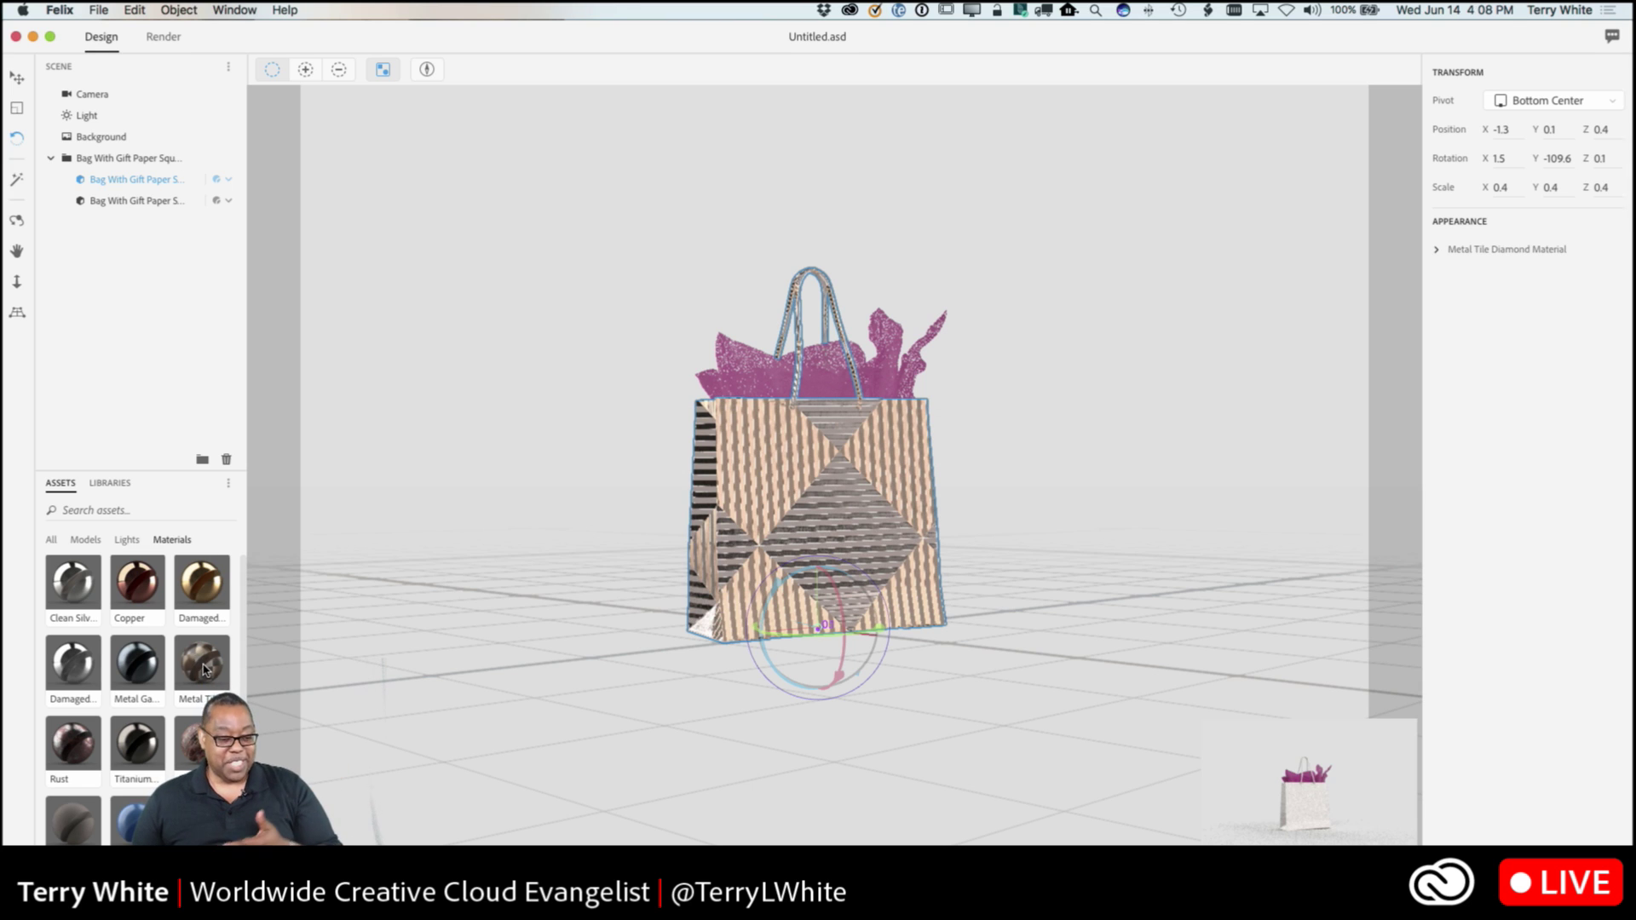
- Apply the Bricks material to the bag part and rotate it to about -120.6 on the Y axis
scroll(207, 672, "down", 2)
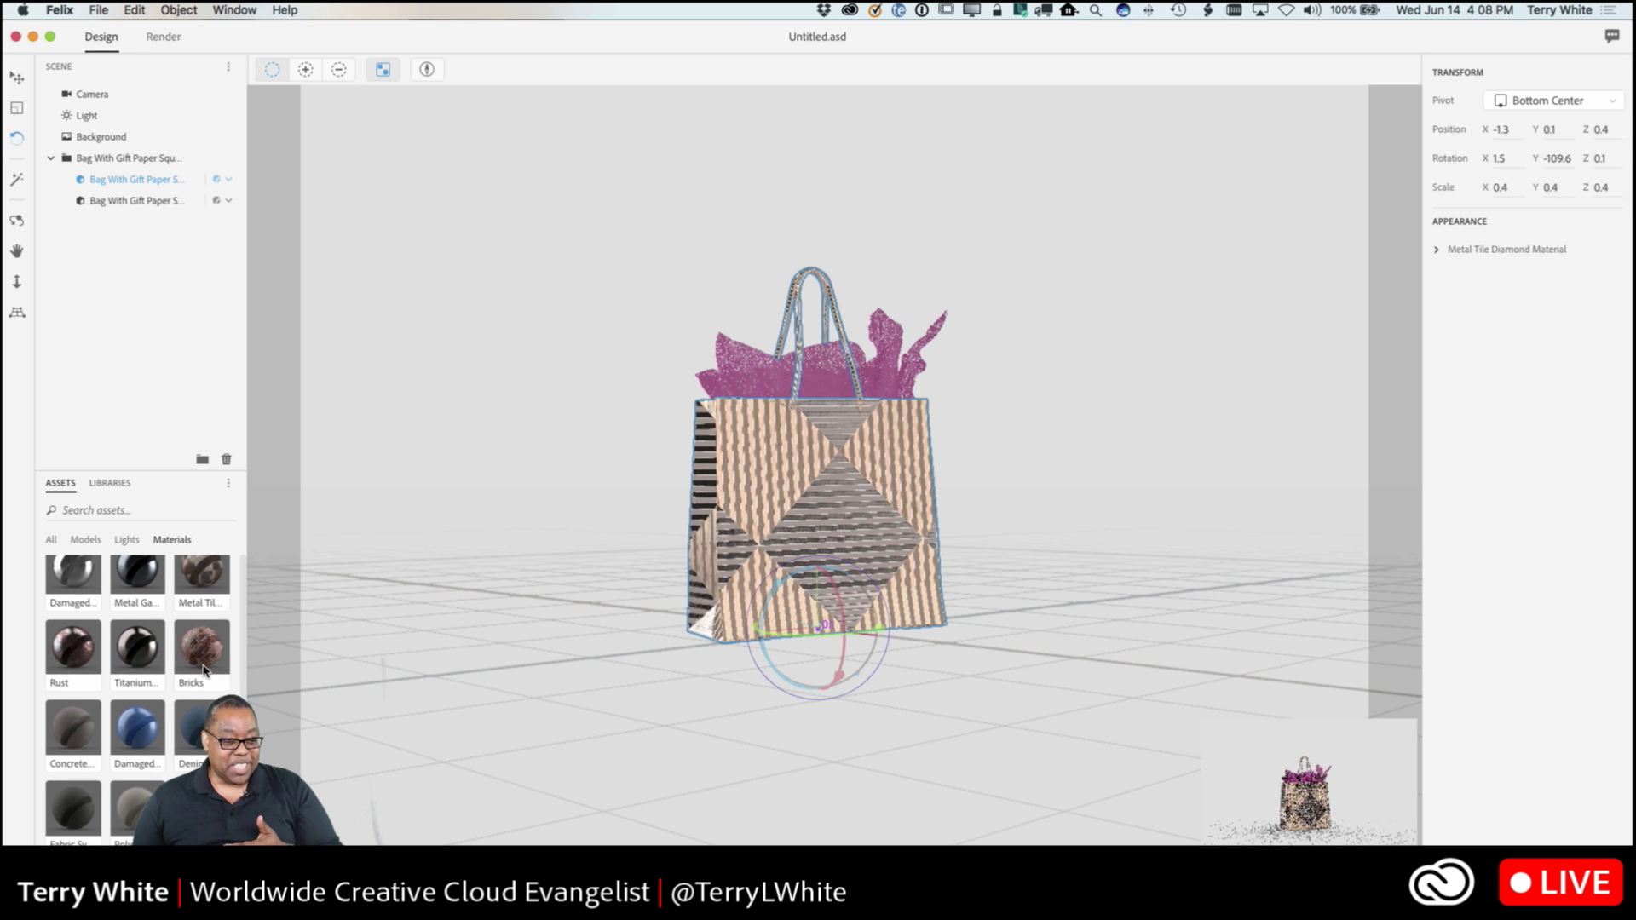
scroll(204, 659, "up", 1)
scroll(213, 673, "down", 1)
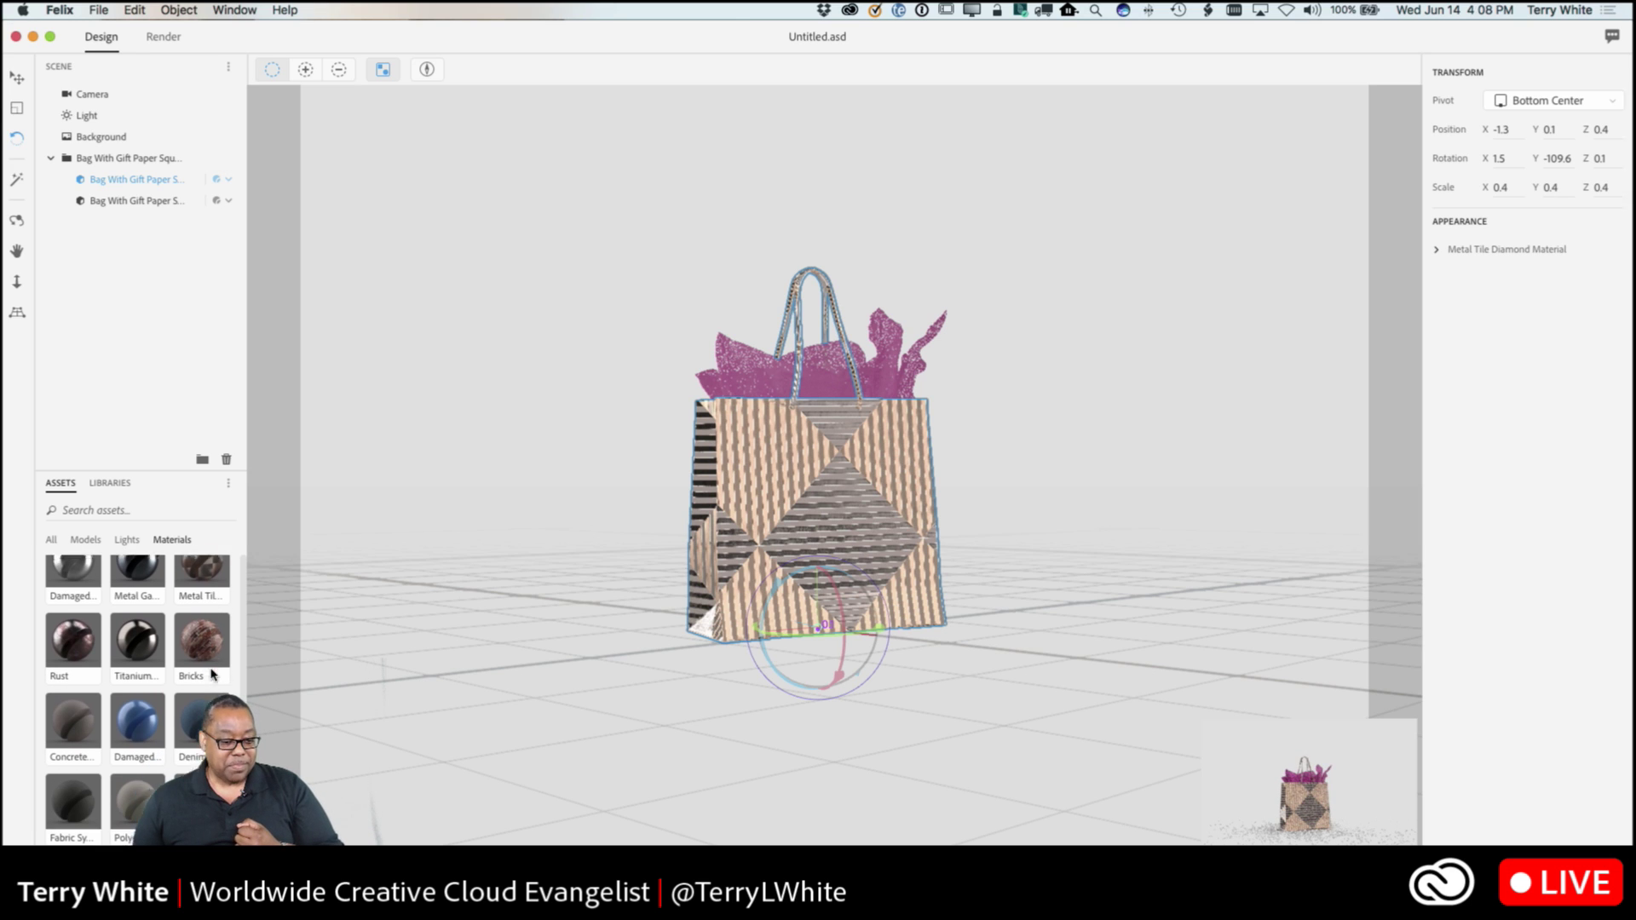
left_click(206, 629)
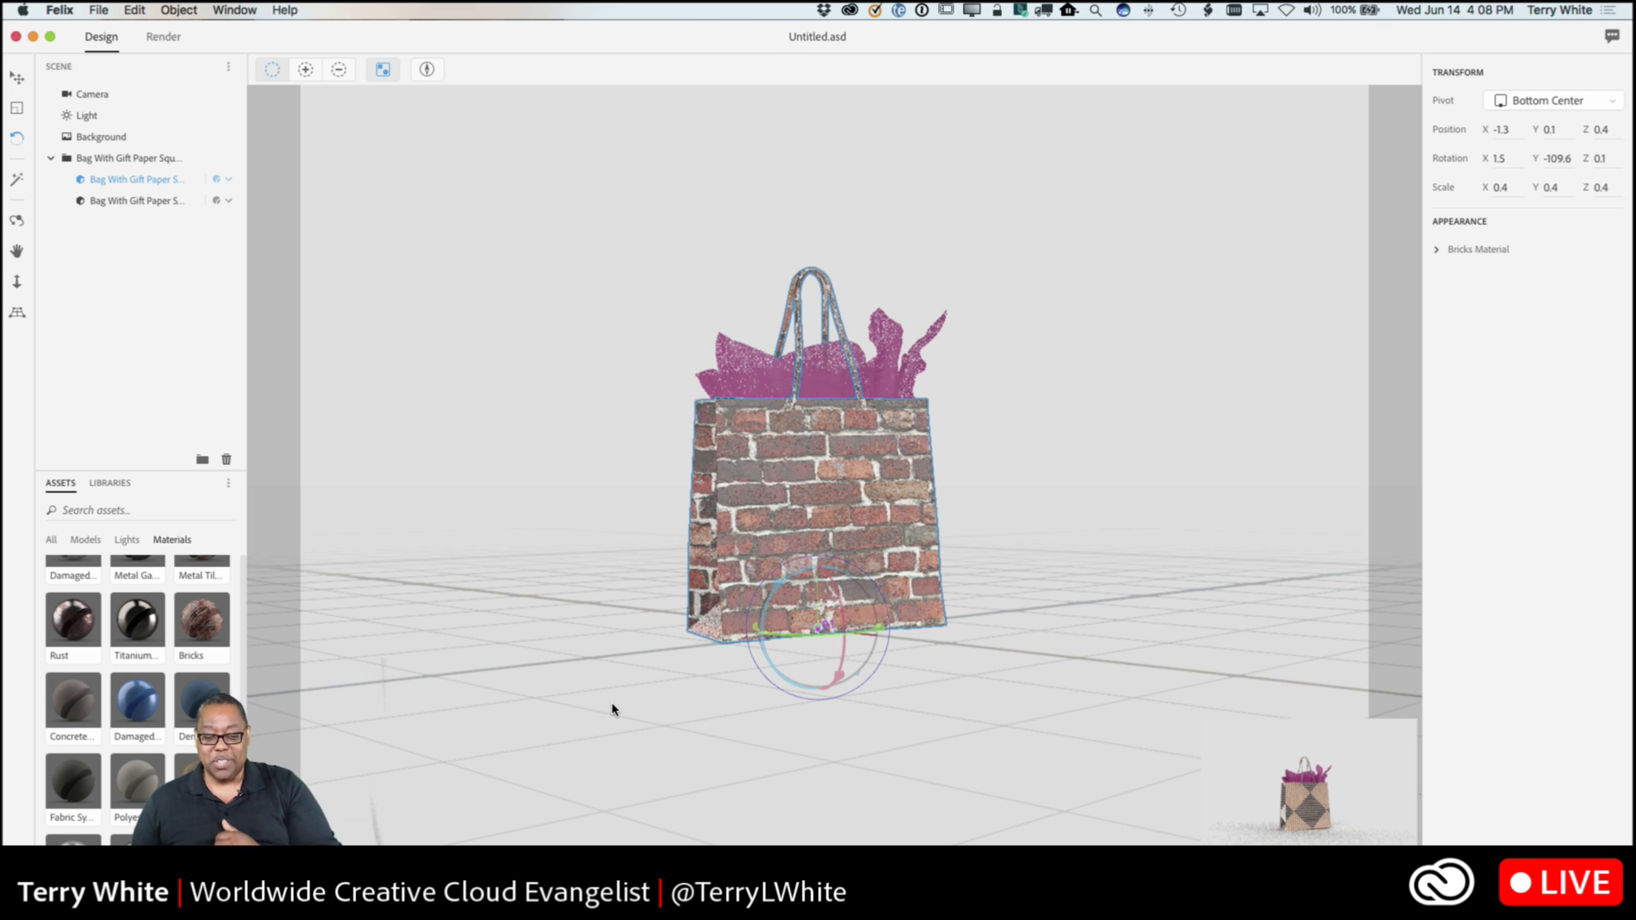
left_click_drag(789, 639, 779, 671)
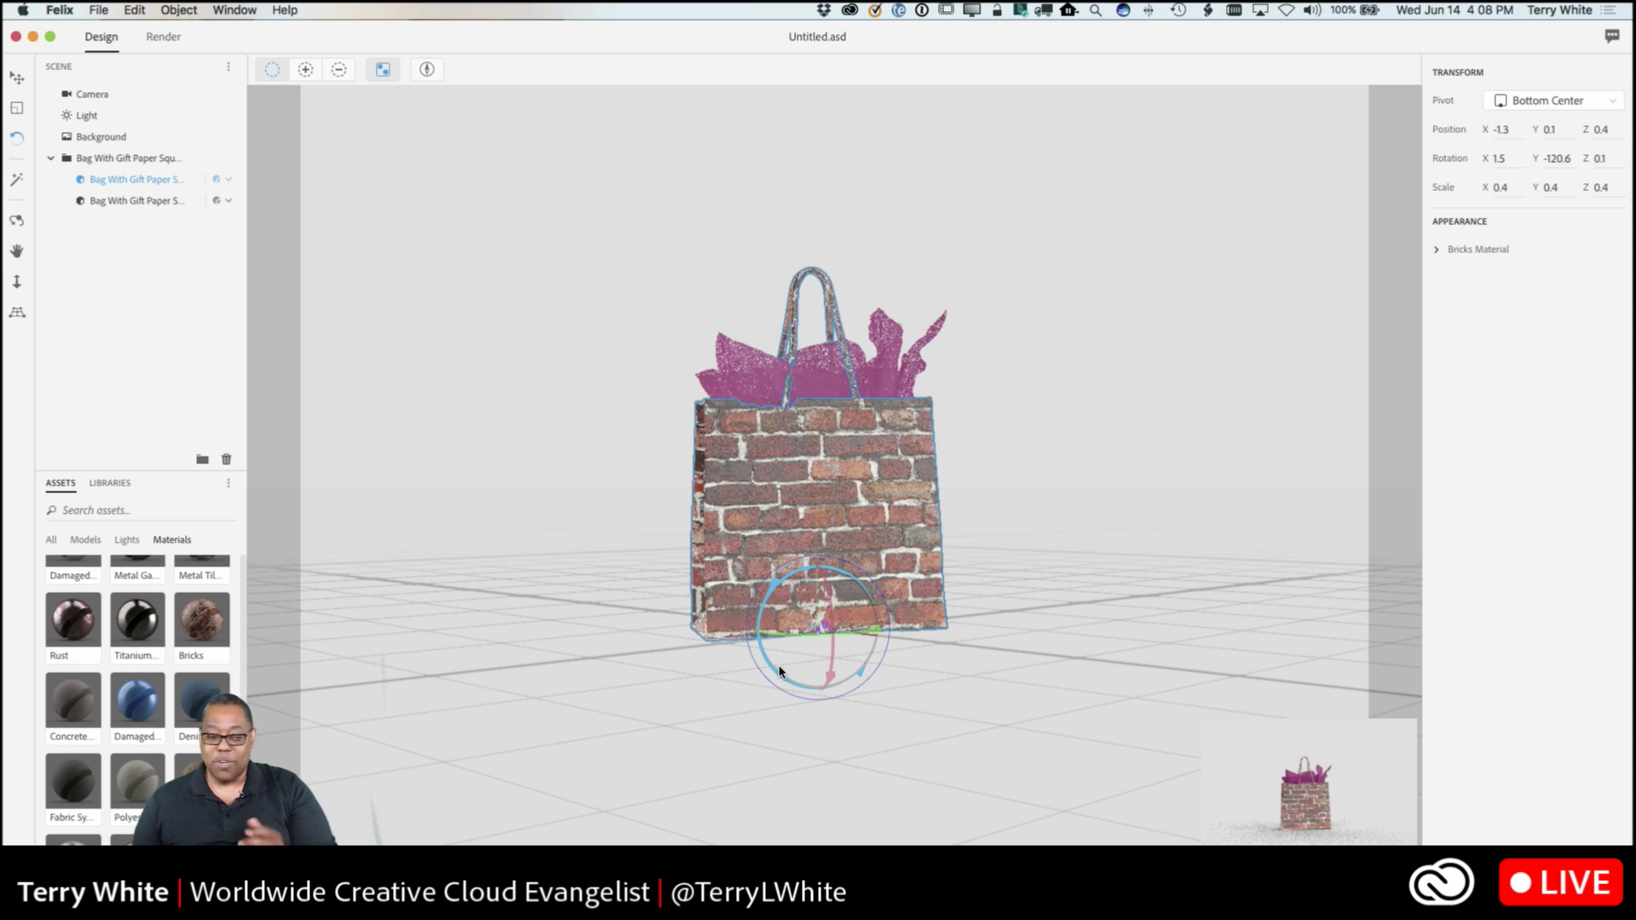
- Try the Damaged Plastic and Marble Portoro Gold Clean materials on the bag part, then apply Wood American Cherry
left_click(137, 702)
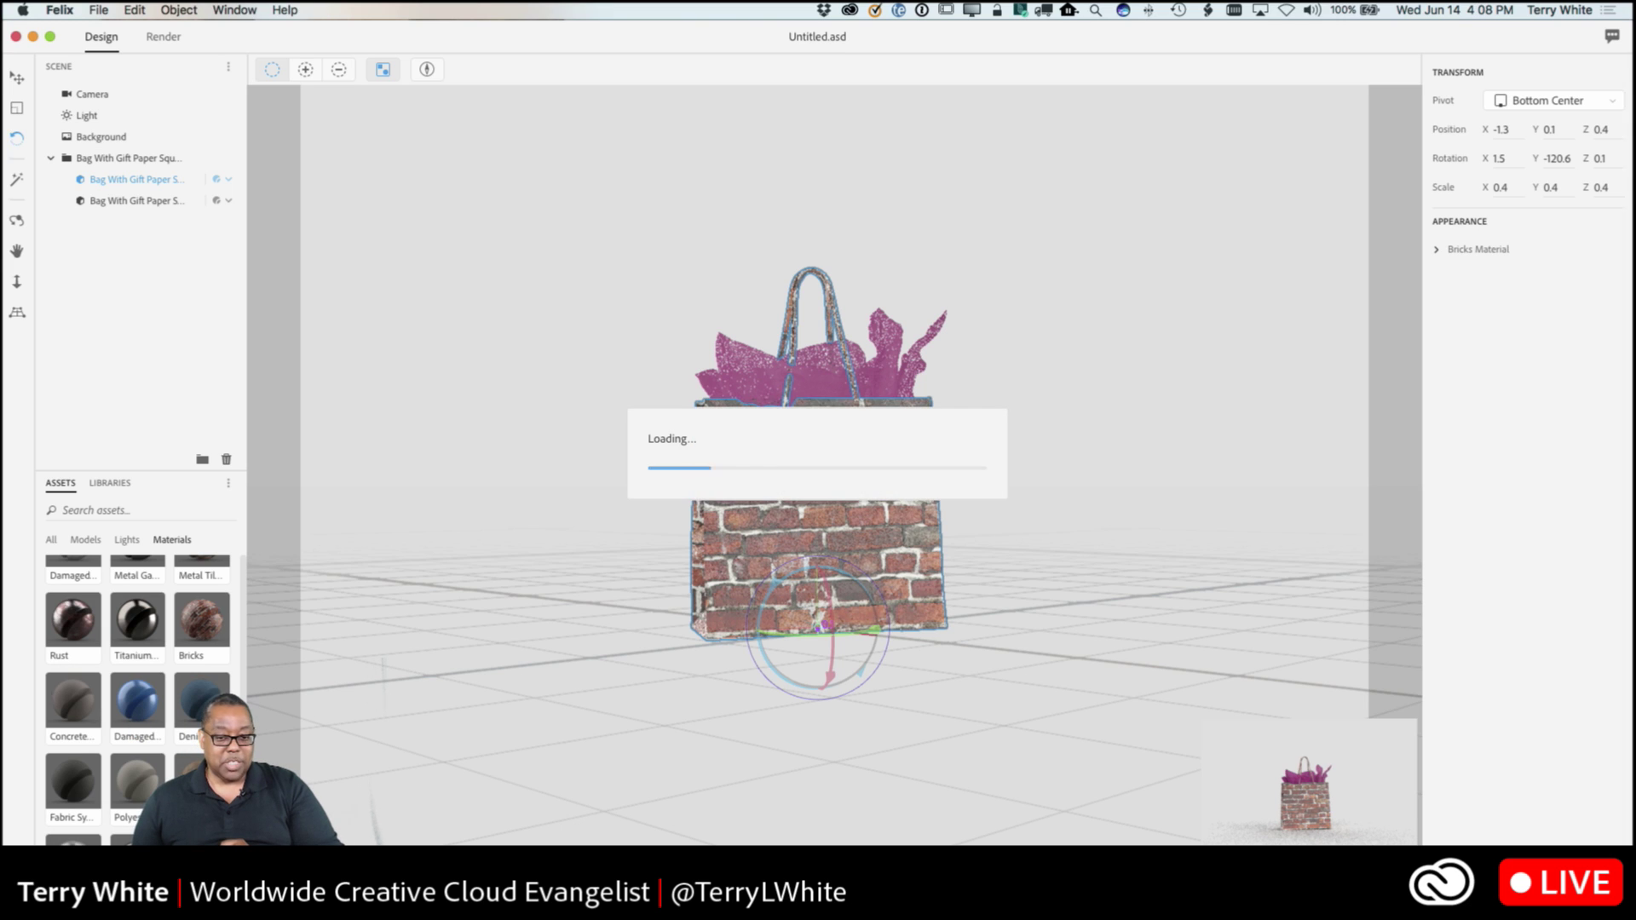
scroll(170, 738, "down", 5)
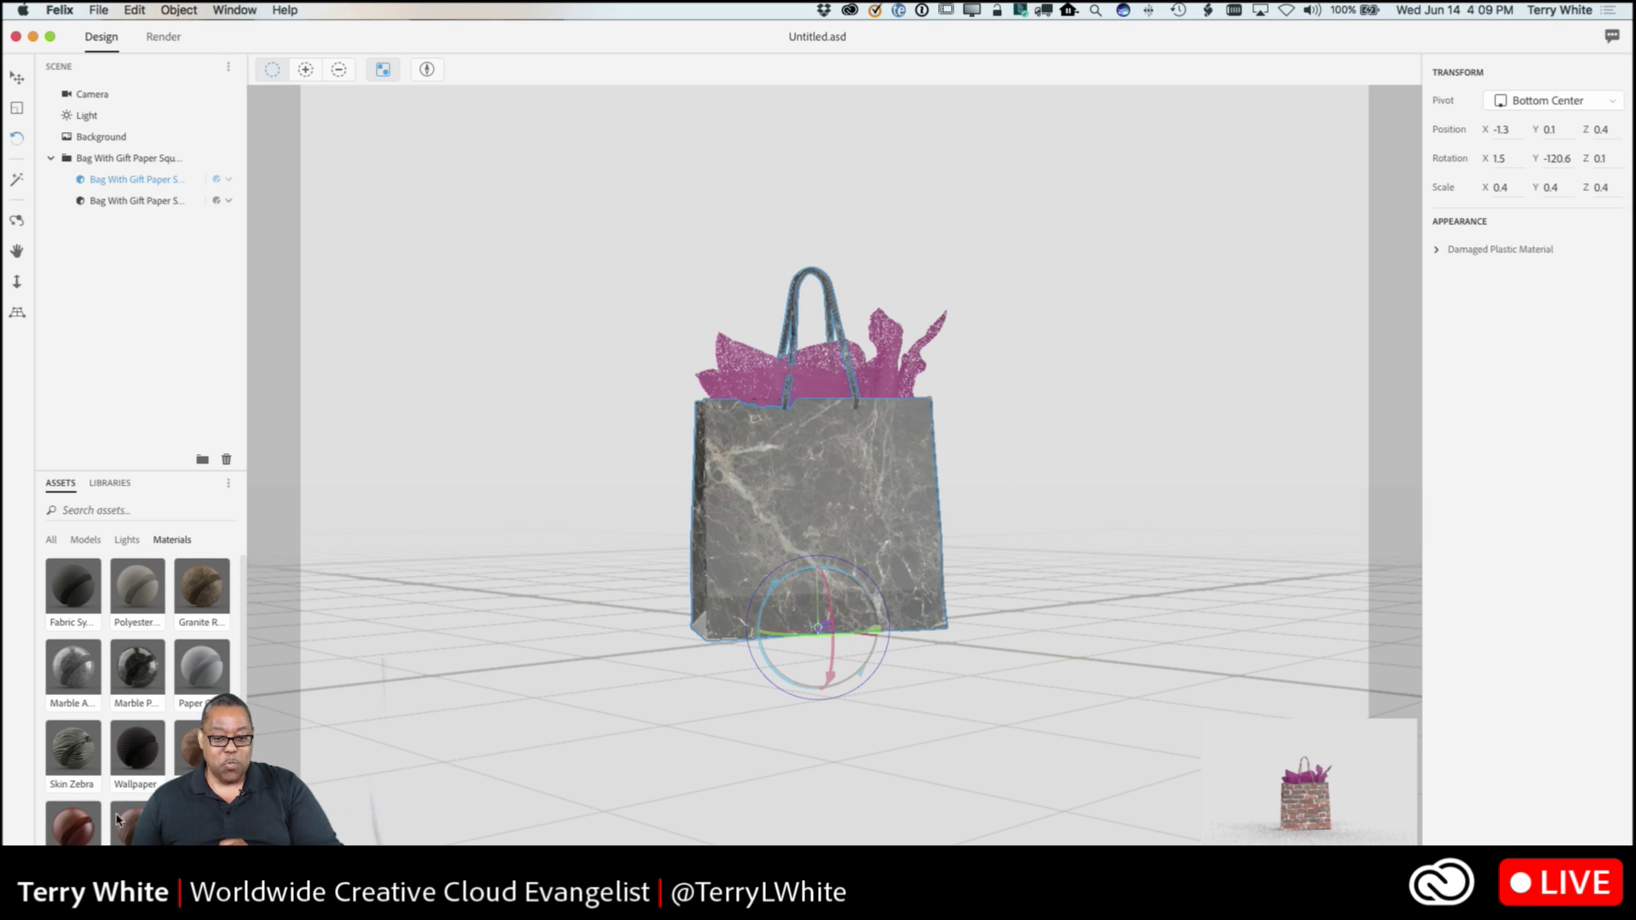
left_click(72, 835)
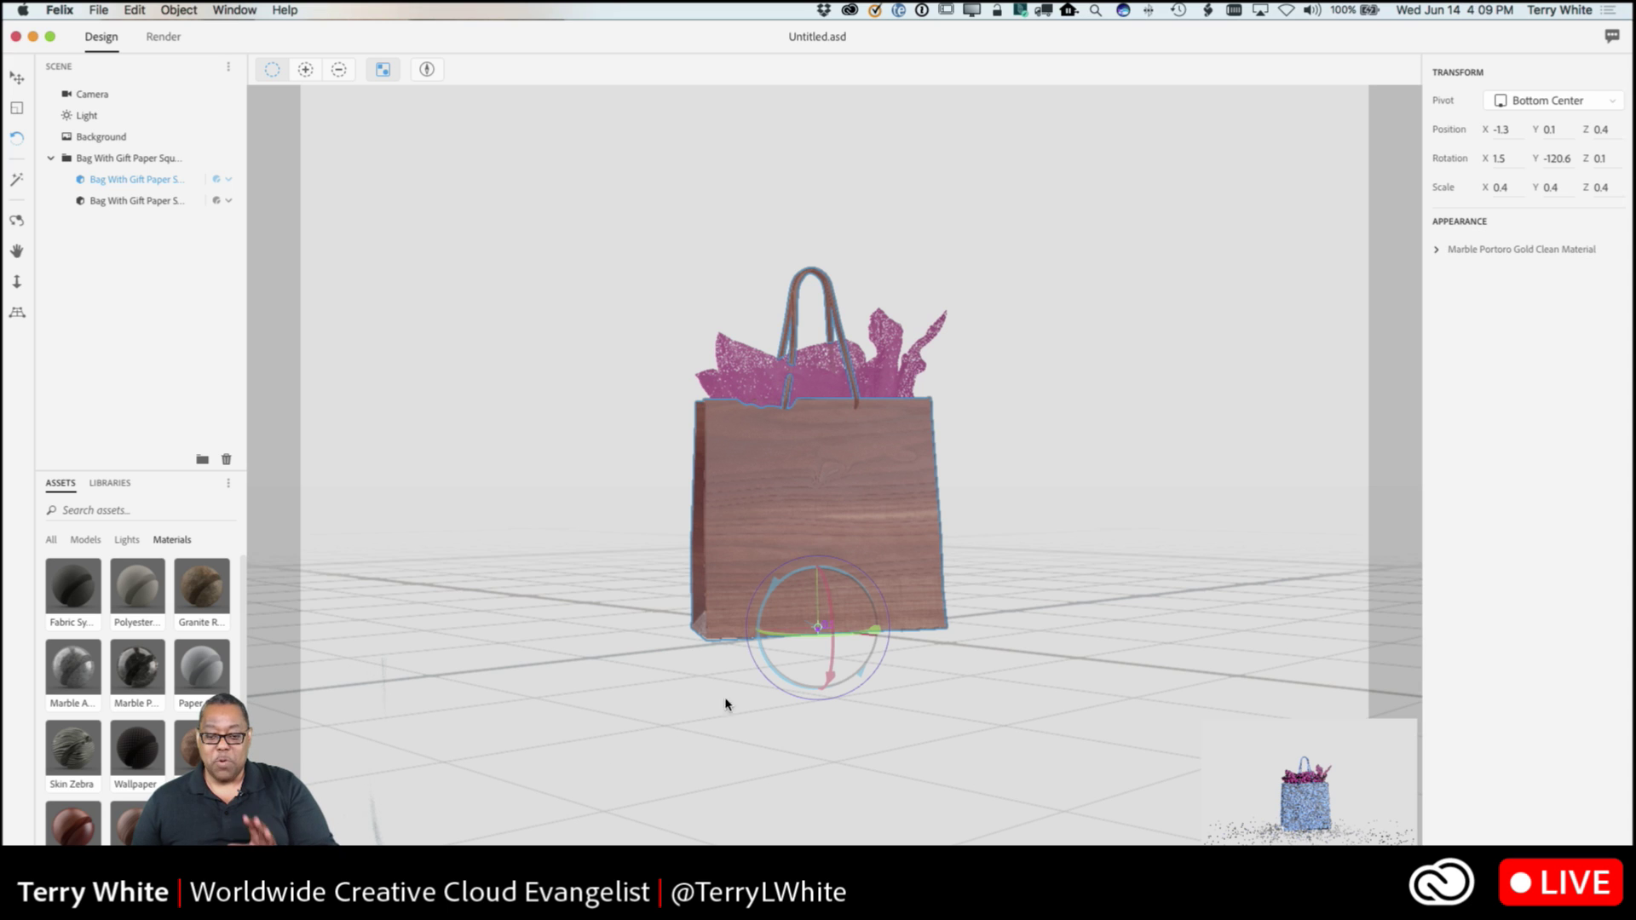
- Rotate the bag part to about X 2.1, Y -92.3, Z 0.6 and enlarge the render preview
mouse_move(826, 634)
left_mouse_down()
mouse_move(874, 637)
mouse_move(852, 646)
left_mouse_up()
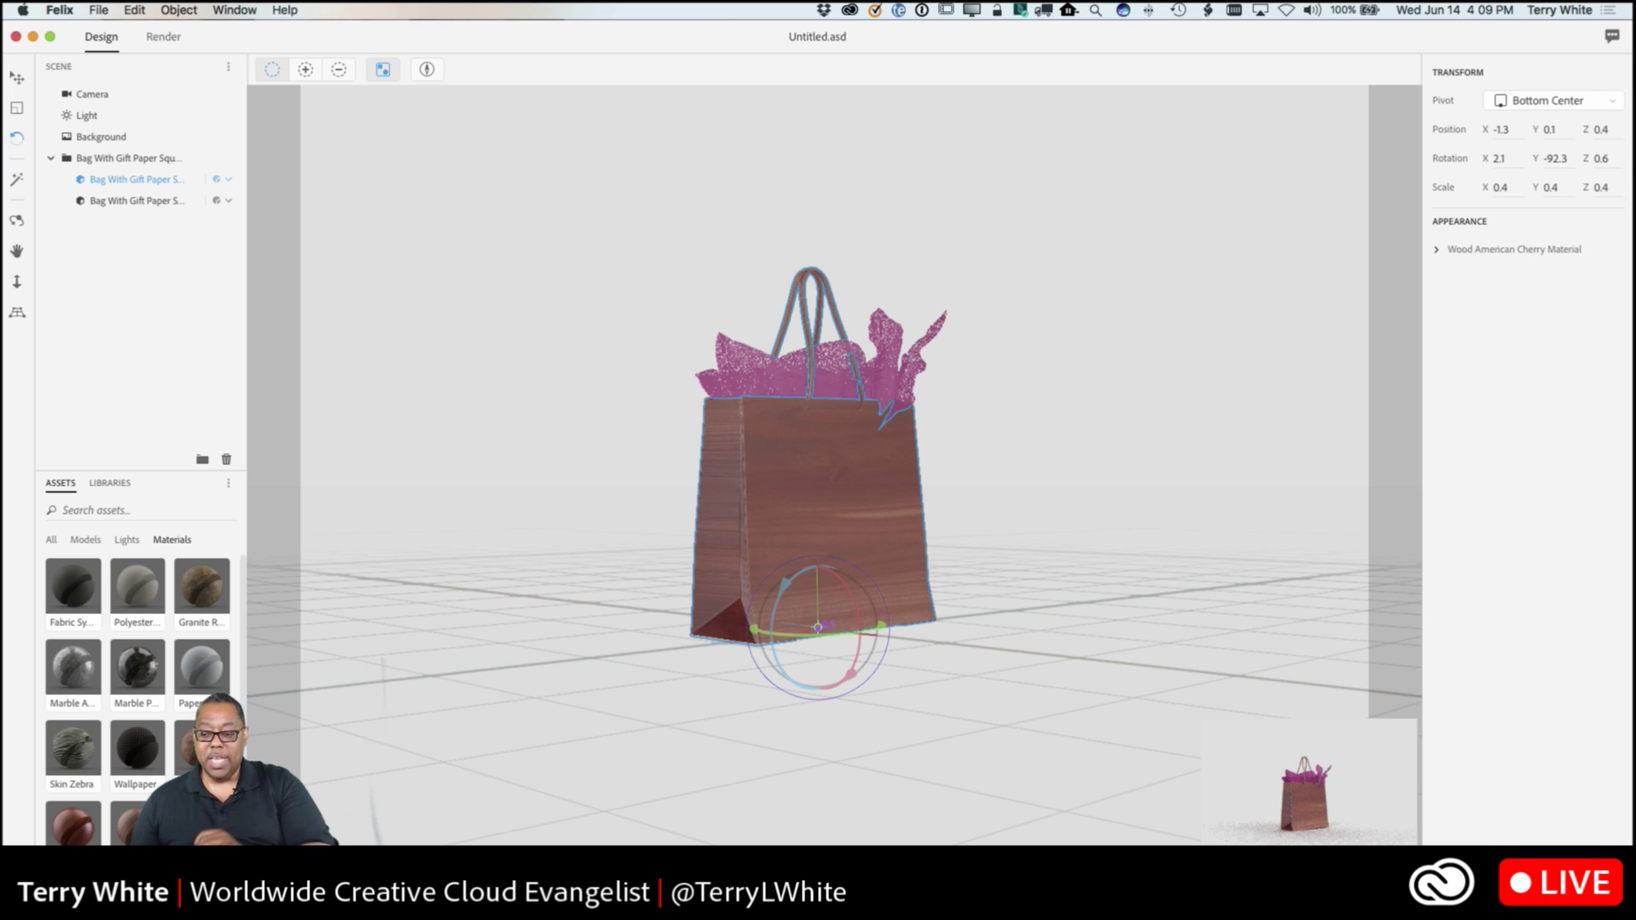
left_click(1216, 830)
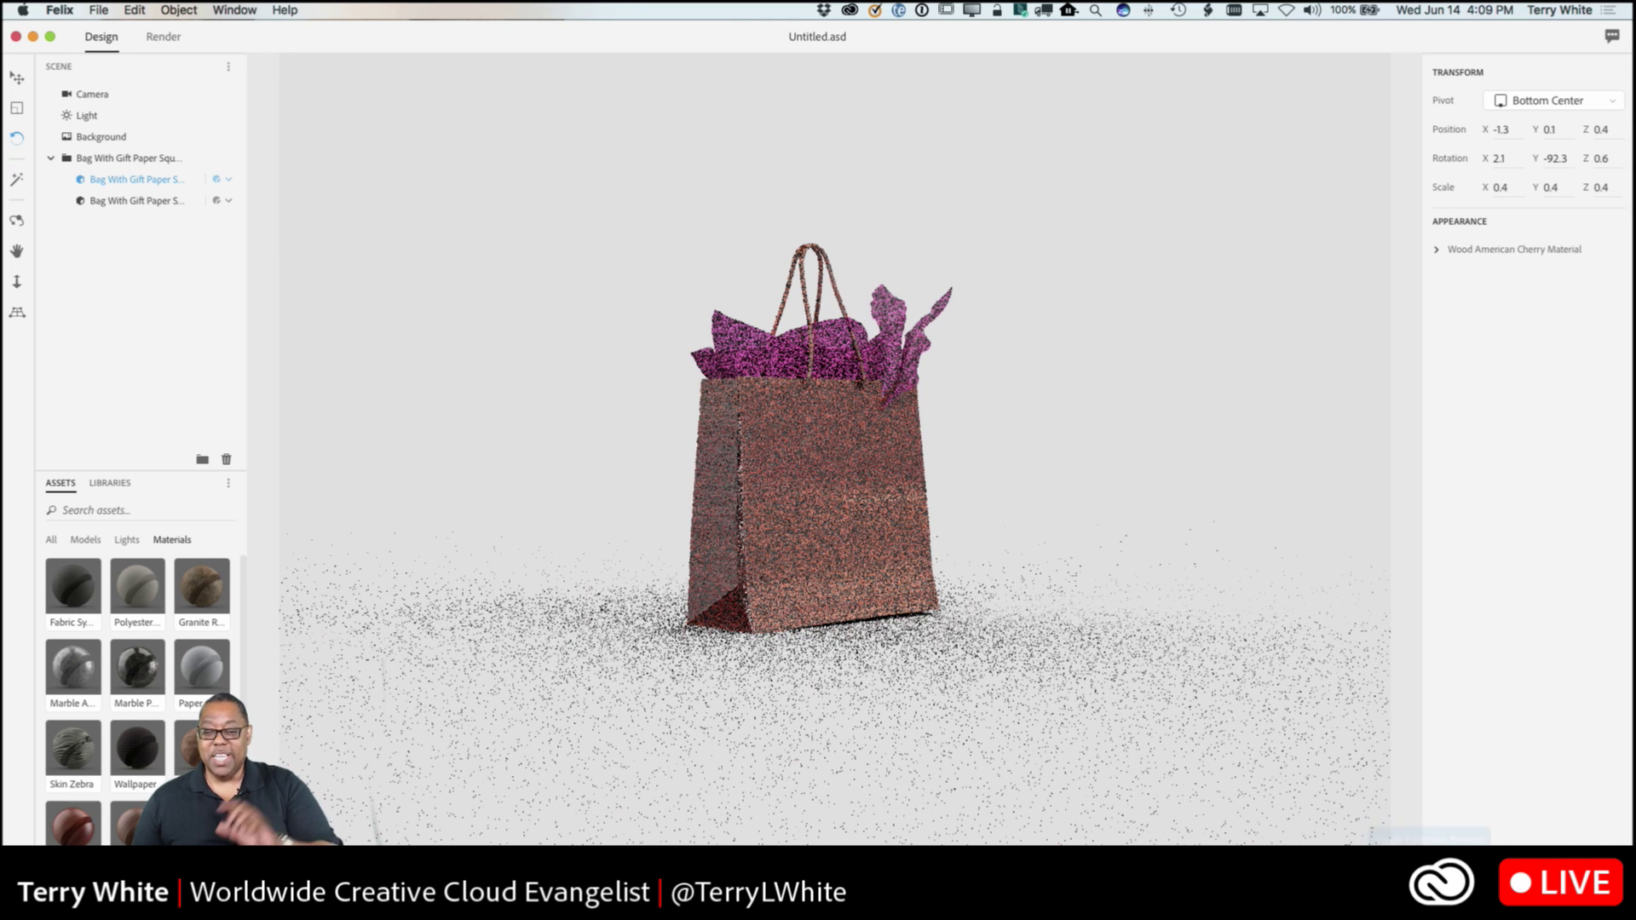
- Close the enlarged render preview, apply the Copper material to the bag part and rotate it to about X 1.9, Y -92.9, Z 0.5
left_click(1421, 862)
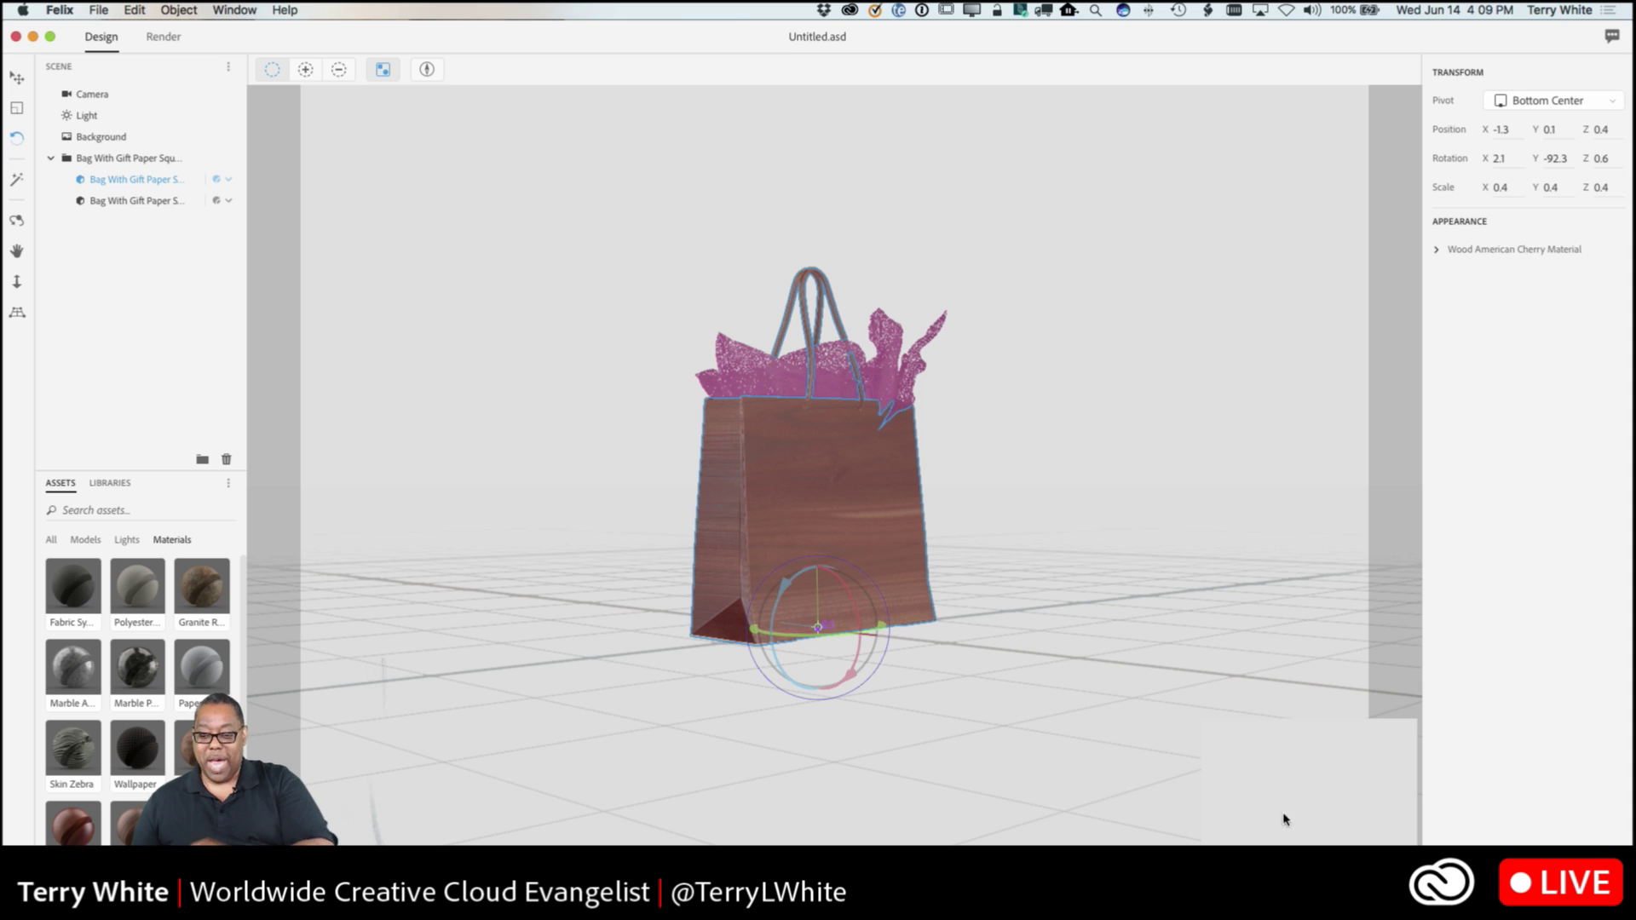
scroll(196, 631, "down", 8)
scroll(181, 644, "down", 10)
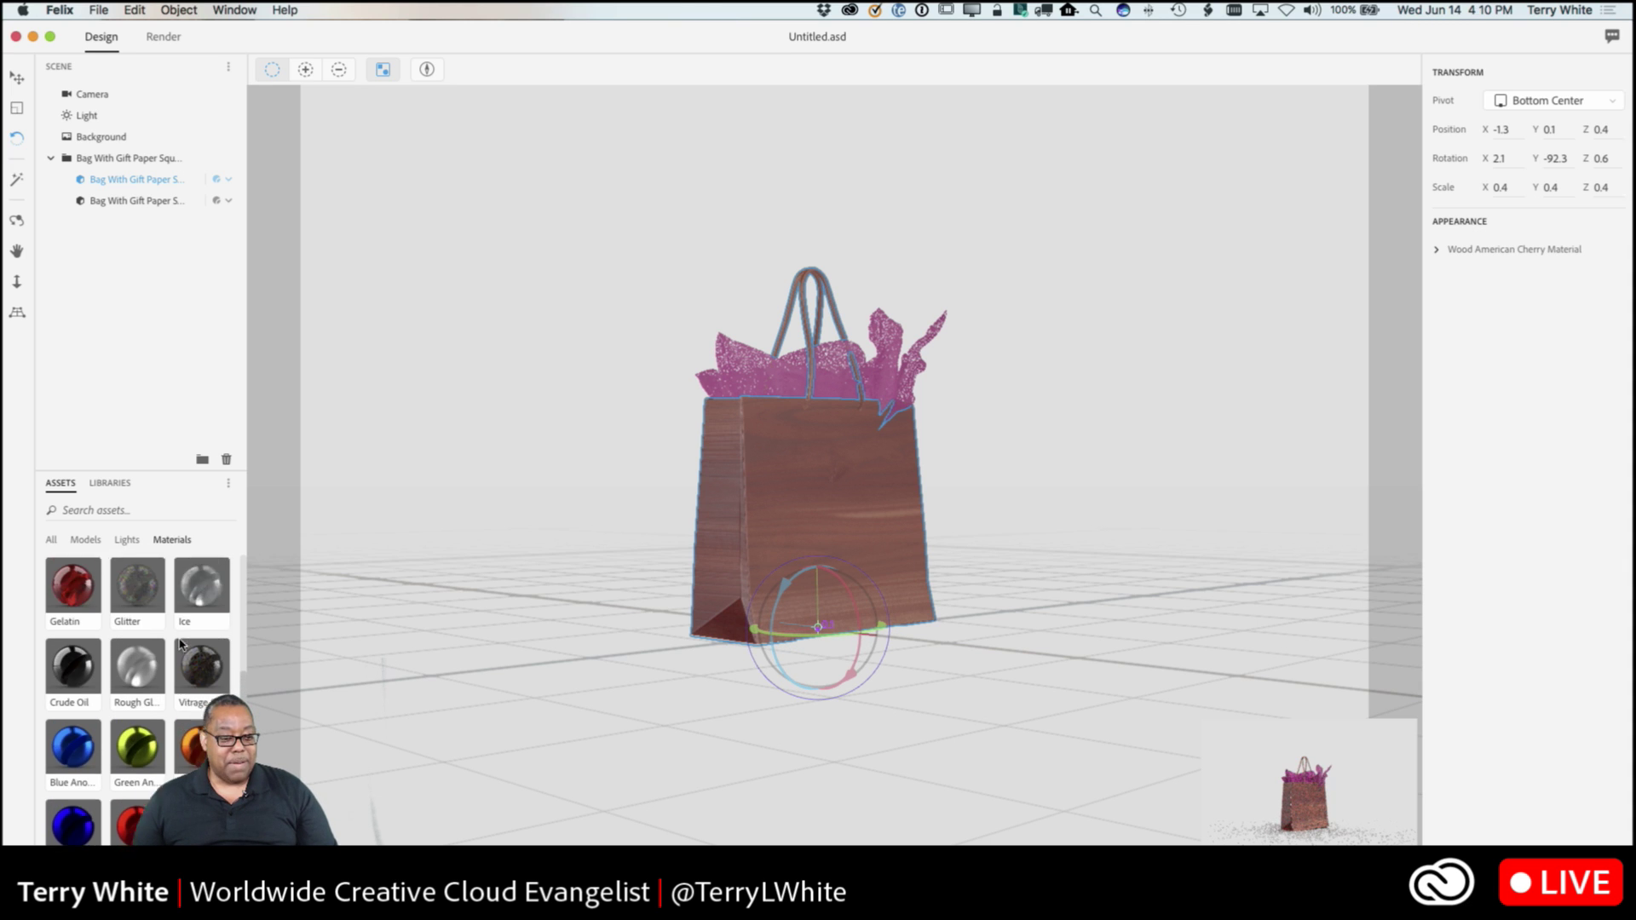
scroll(180, 643, "up", 2)
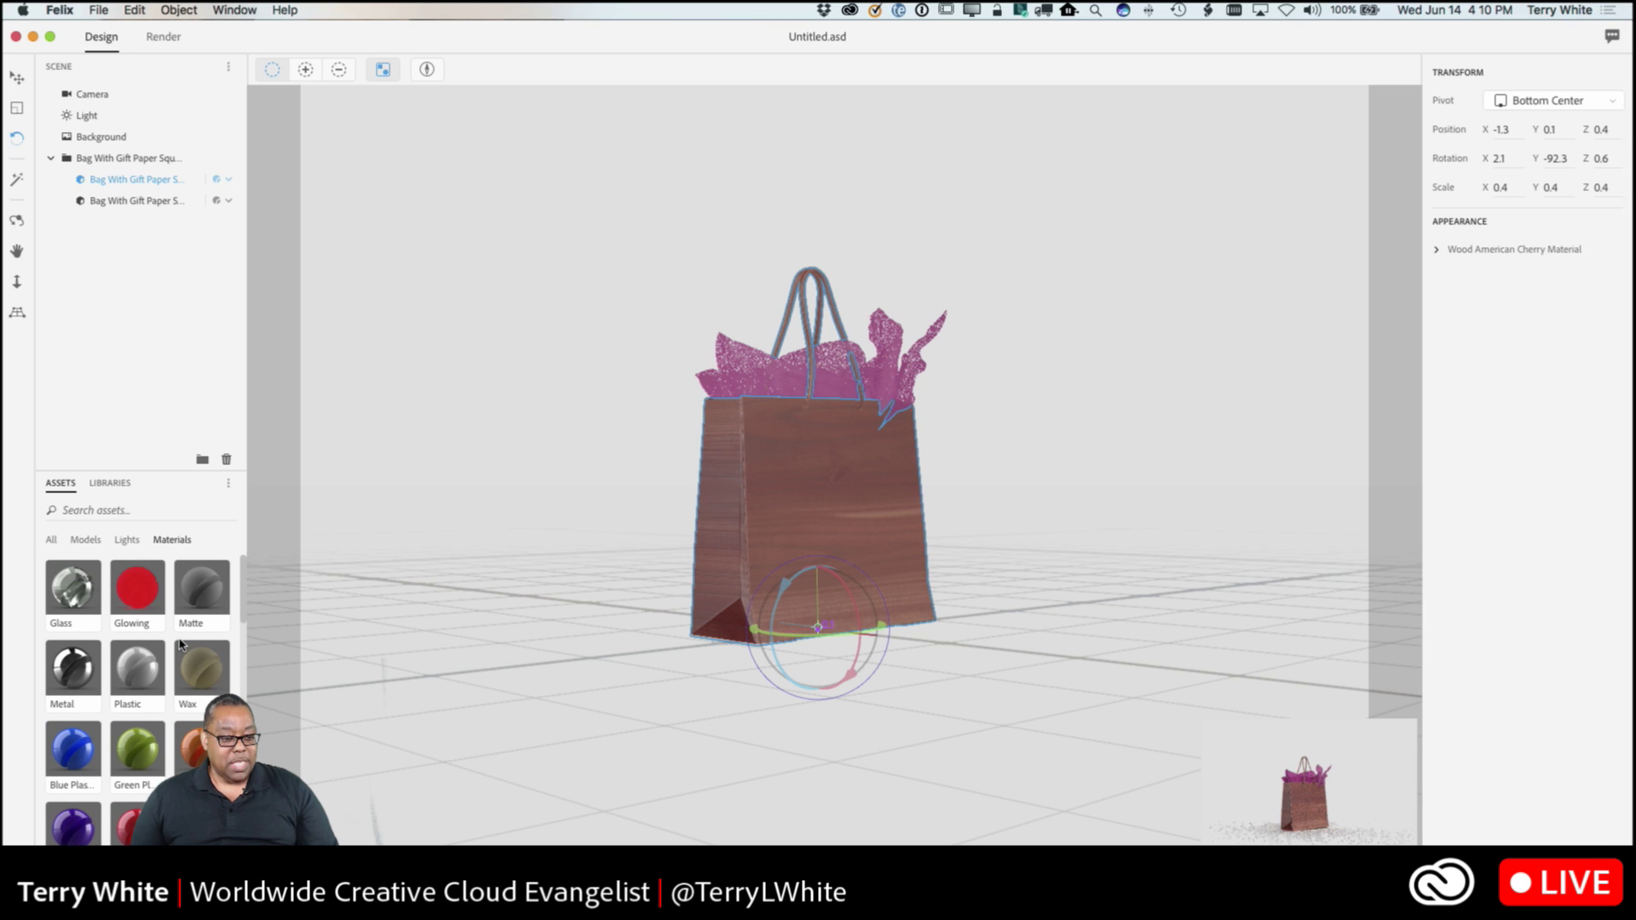
scroll(181, 644, "down", 5)
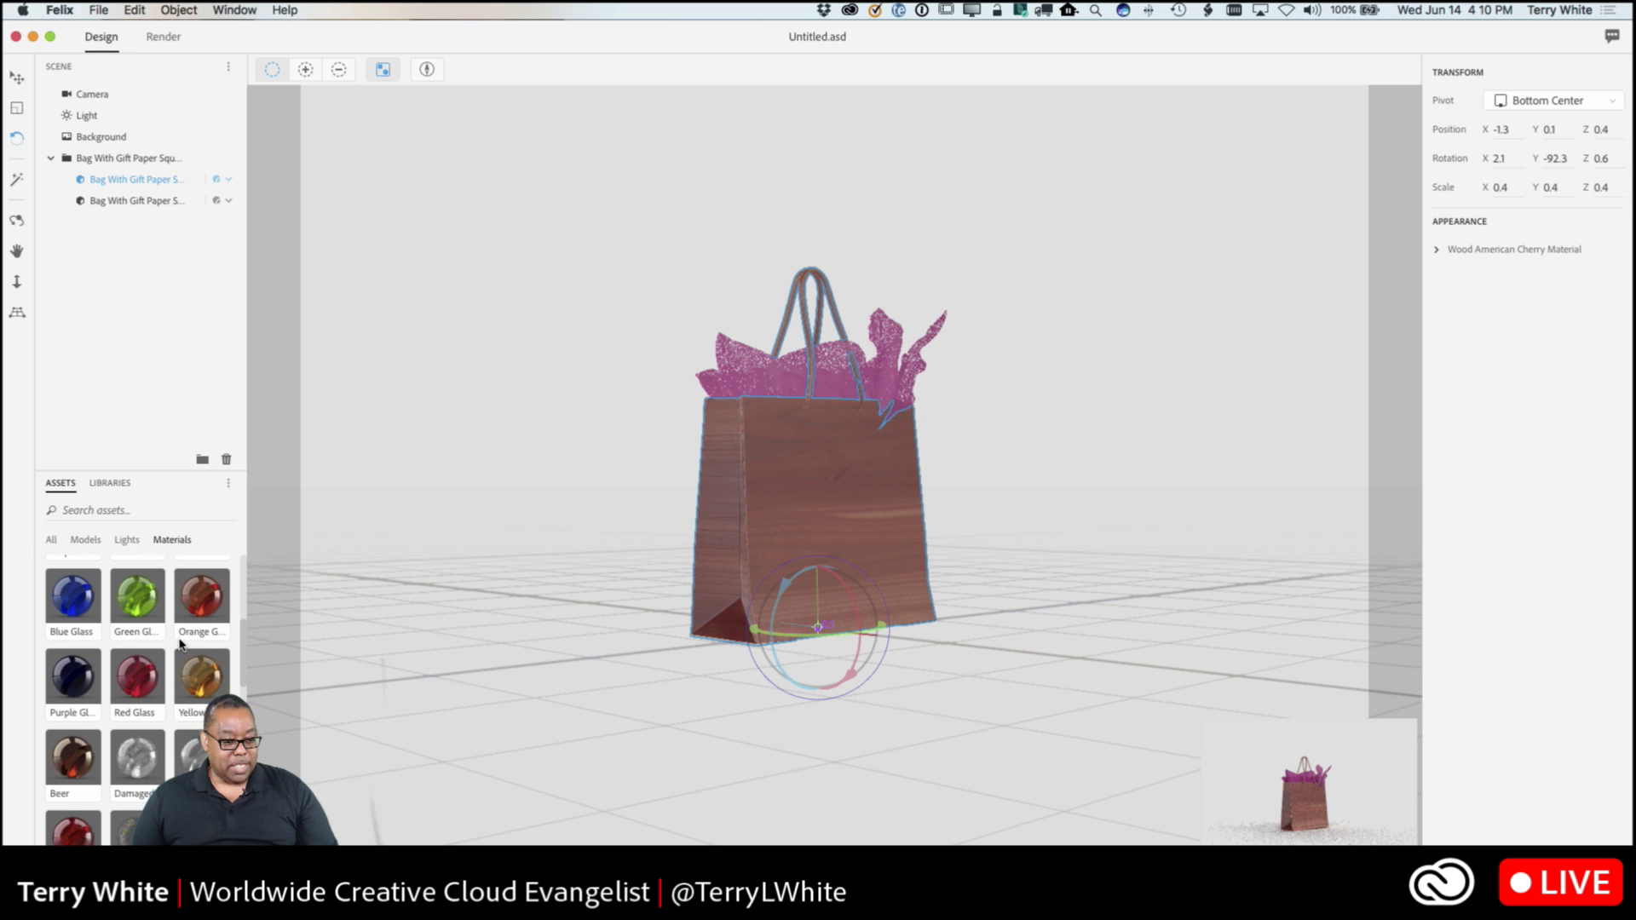
scroll(180, 643, "down", 2)
scroll(181, 644, "down", 6)
scroll(154, 665, "down", 1)
left_click(139, 728)
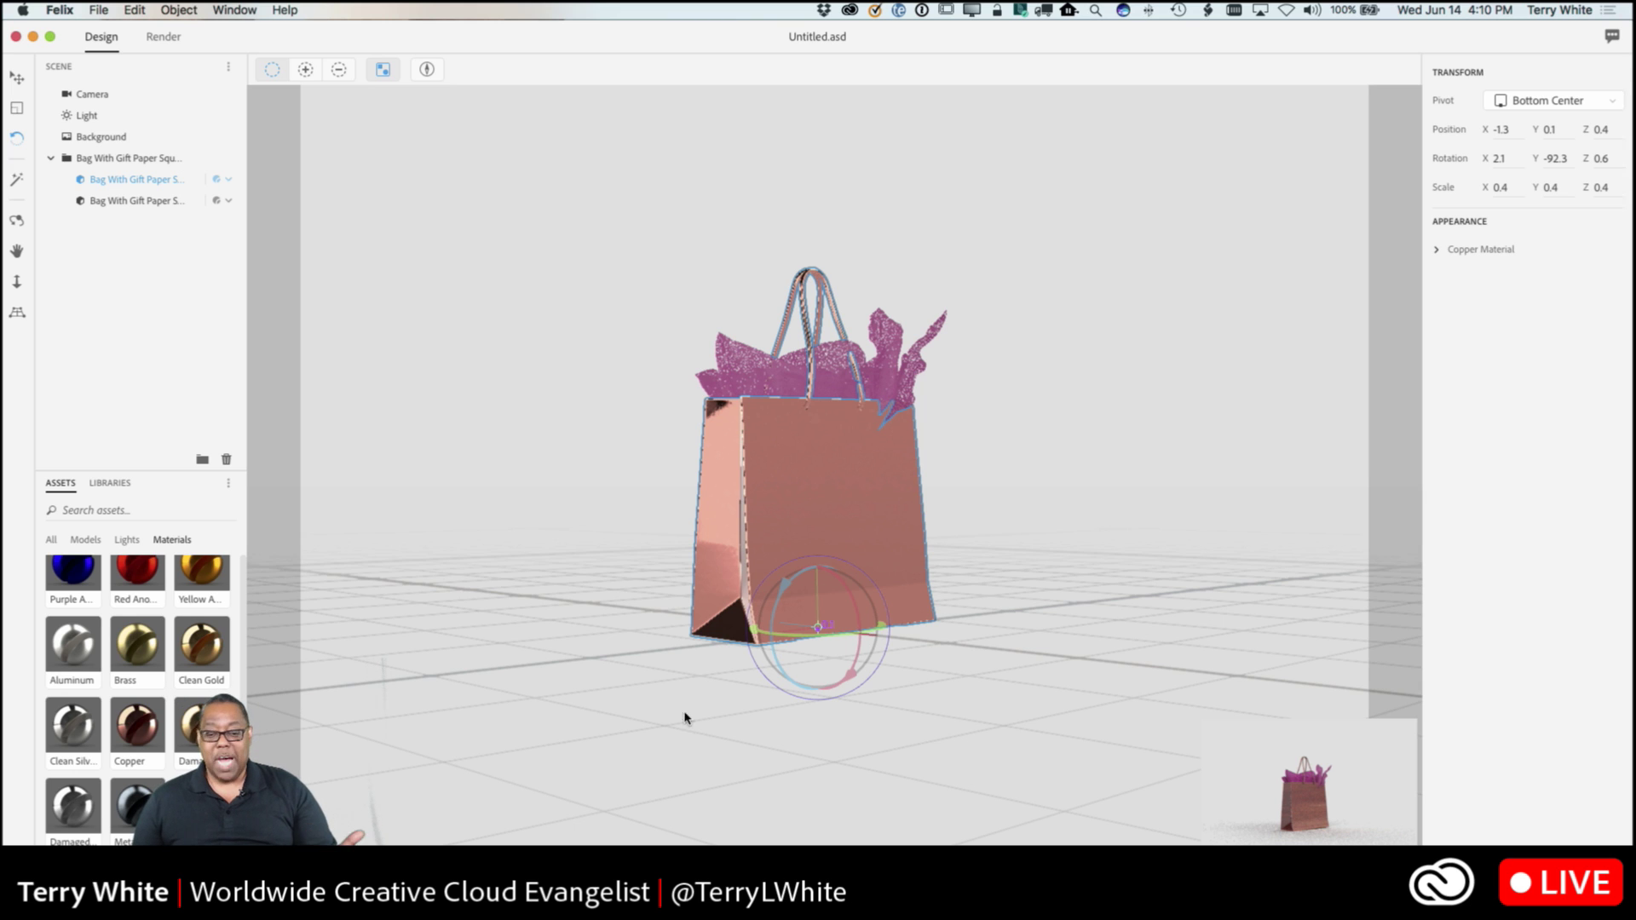
left_click_drag(833, 639, 775, 682)
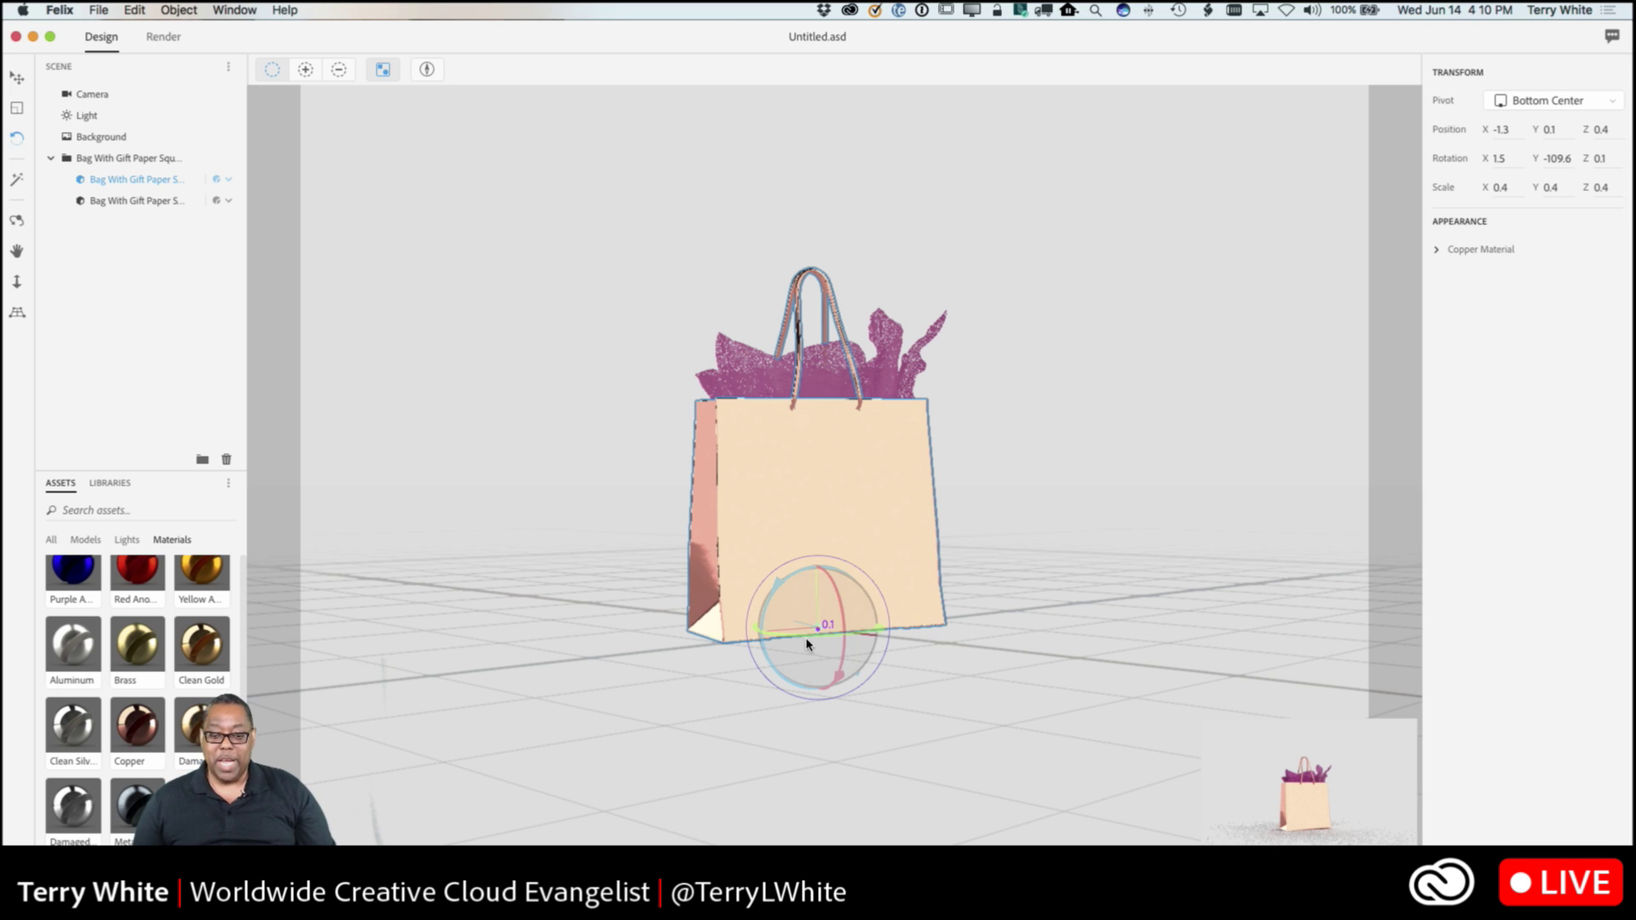
left_click_drag(788, 650, 827, 644)
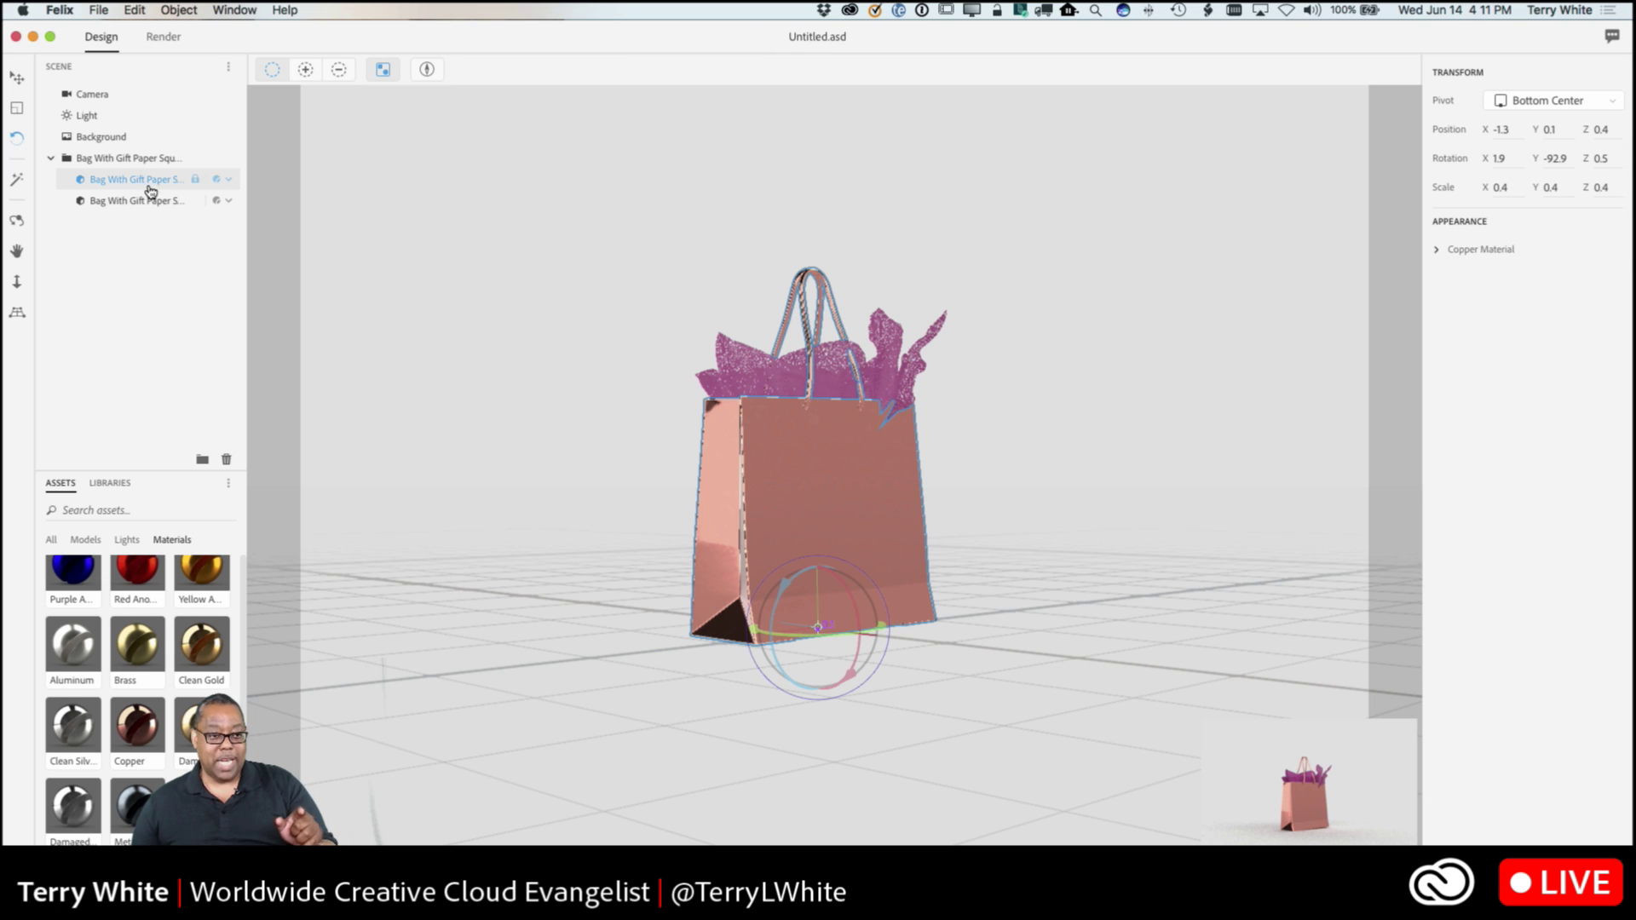
- Expand the Copper material's properties, try a Metallic value of about 0.39 and set it back to 1.00
left_click(1435, 253)
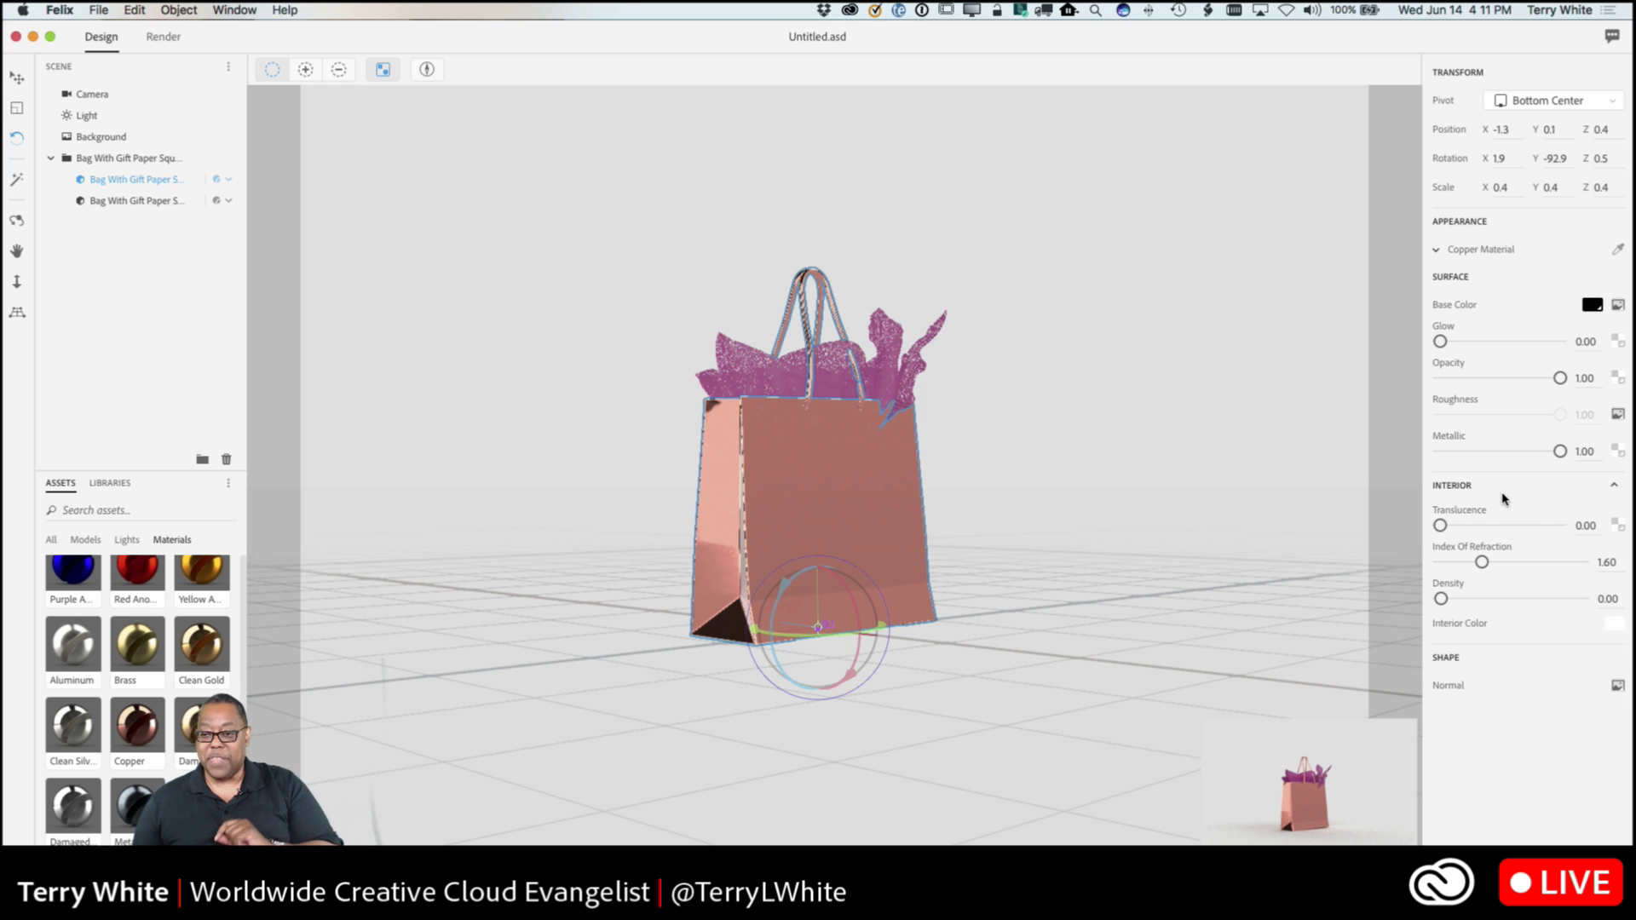
left_click_drag(1560, 452, 1488, 458)
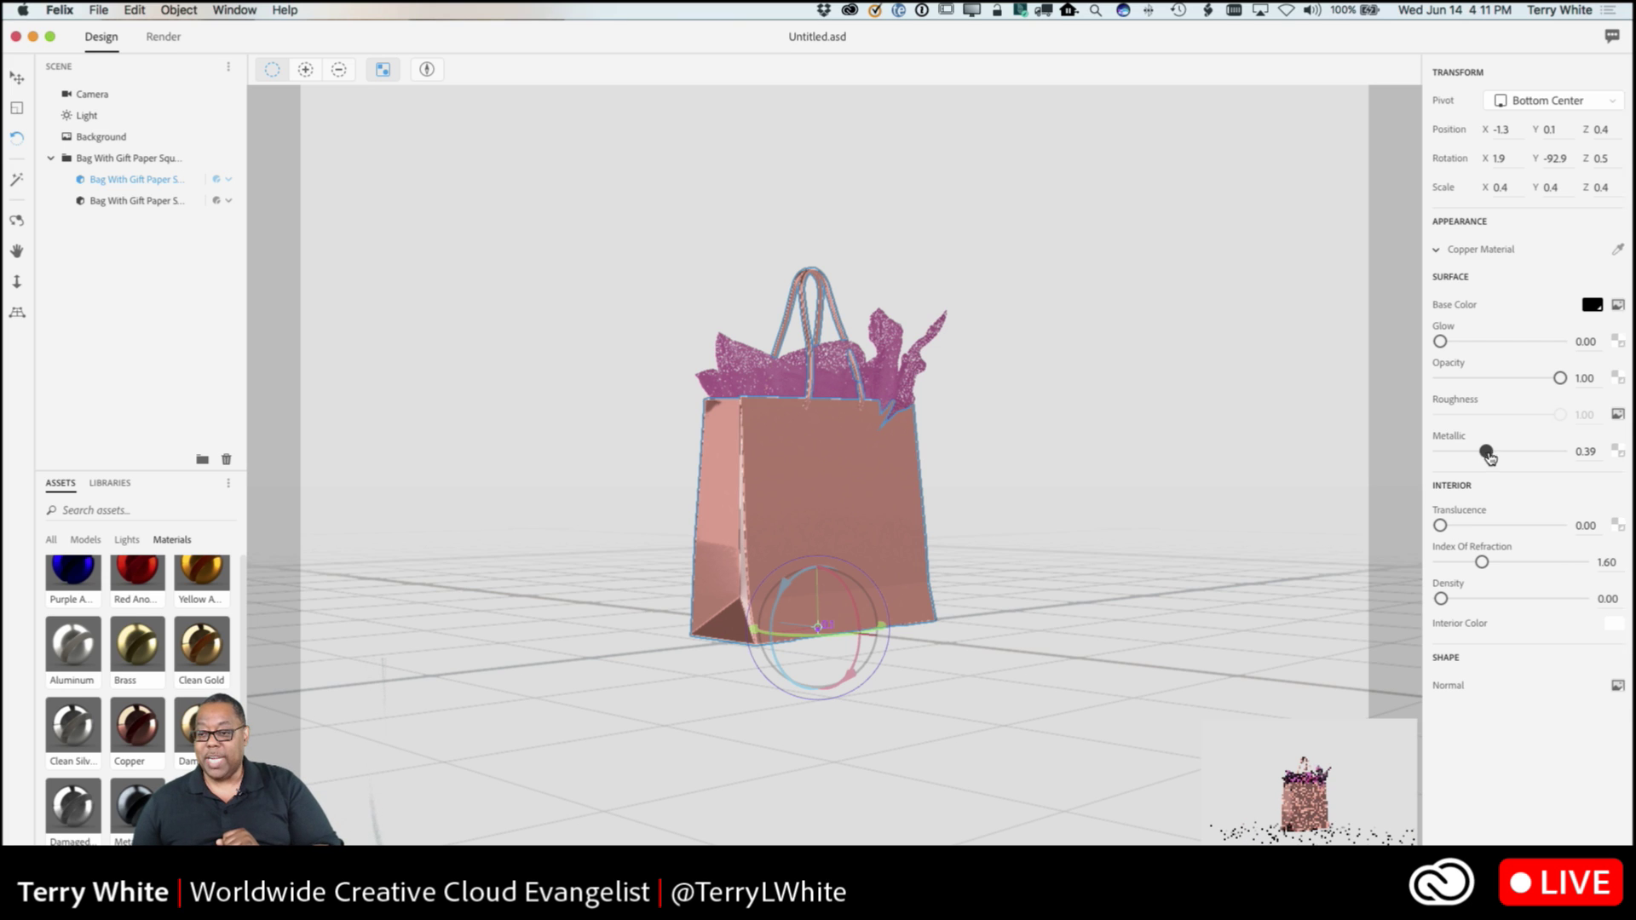
left_click_drag(1488, 459, 1570, 451)
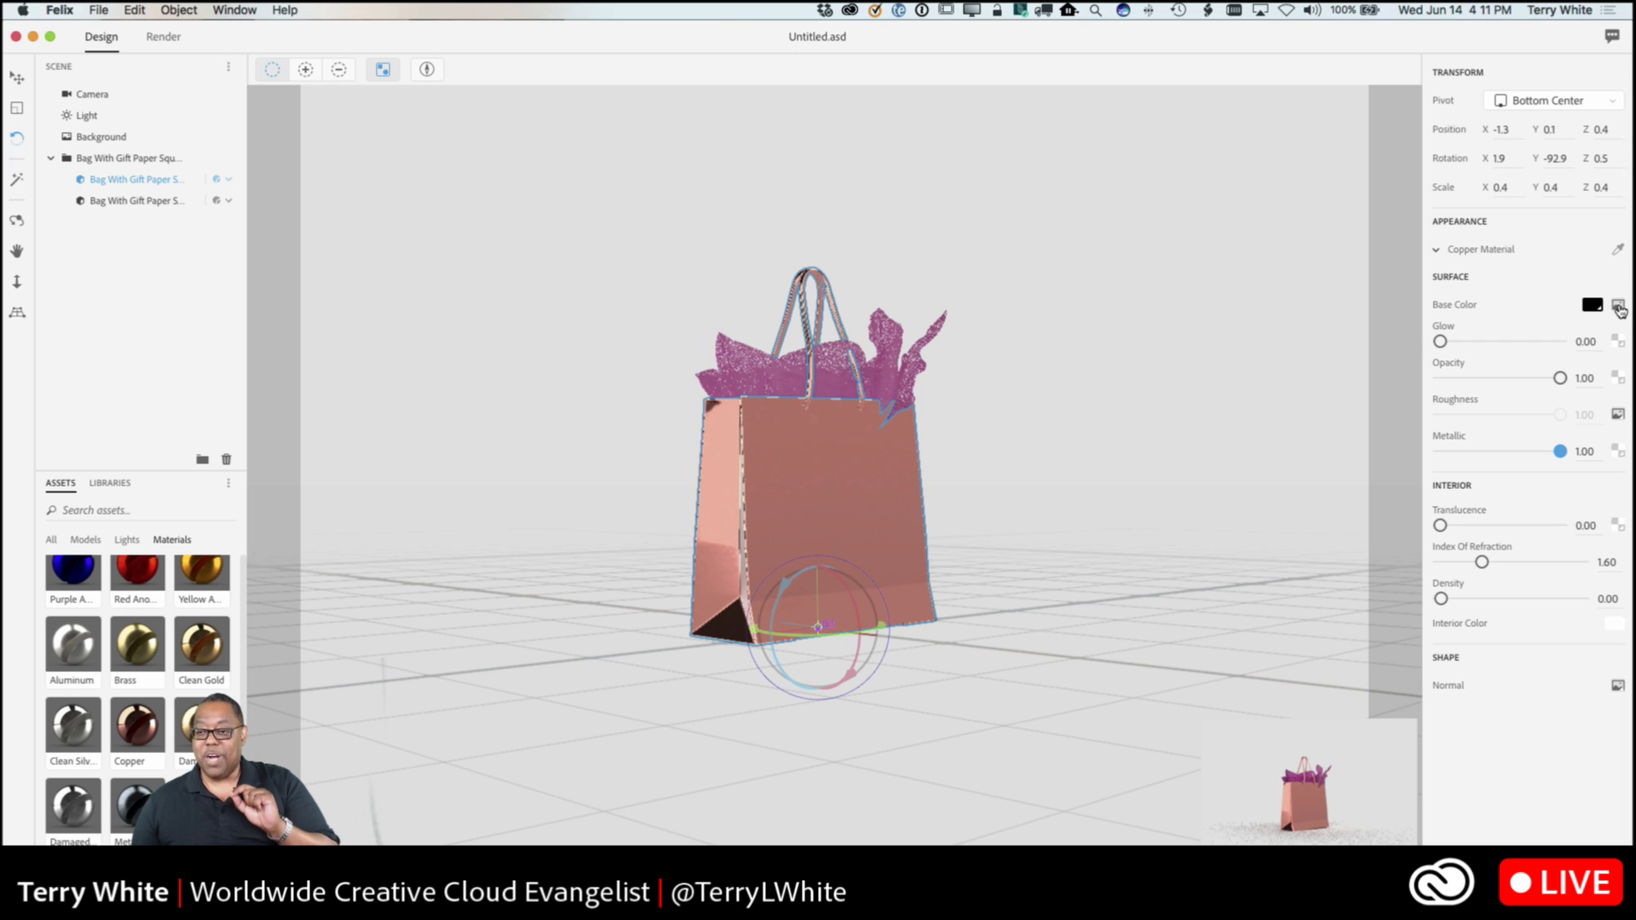
- Switch to Photoshop to view the branding.jpg artwork, close it and return to Felix
left_click(1618, 307)
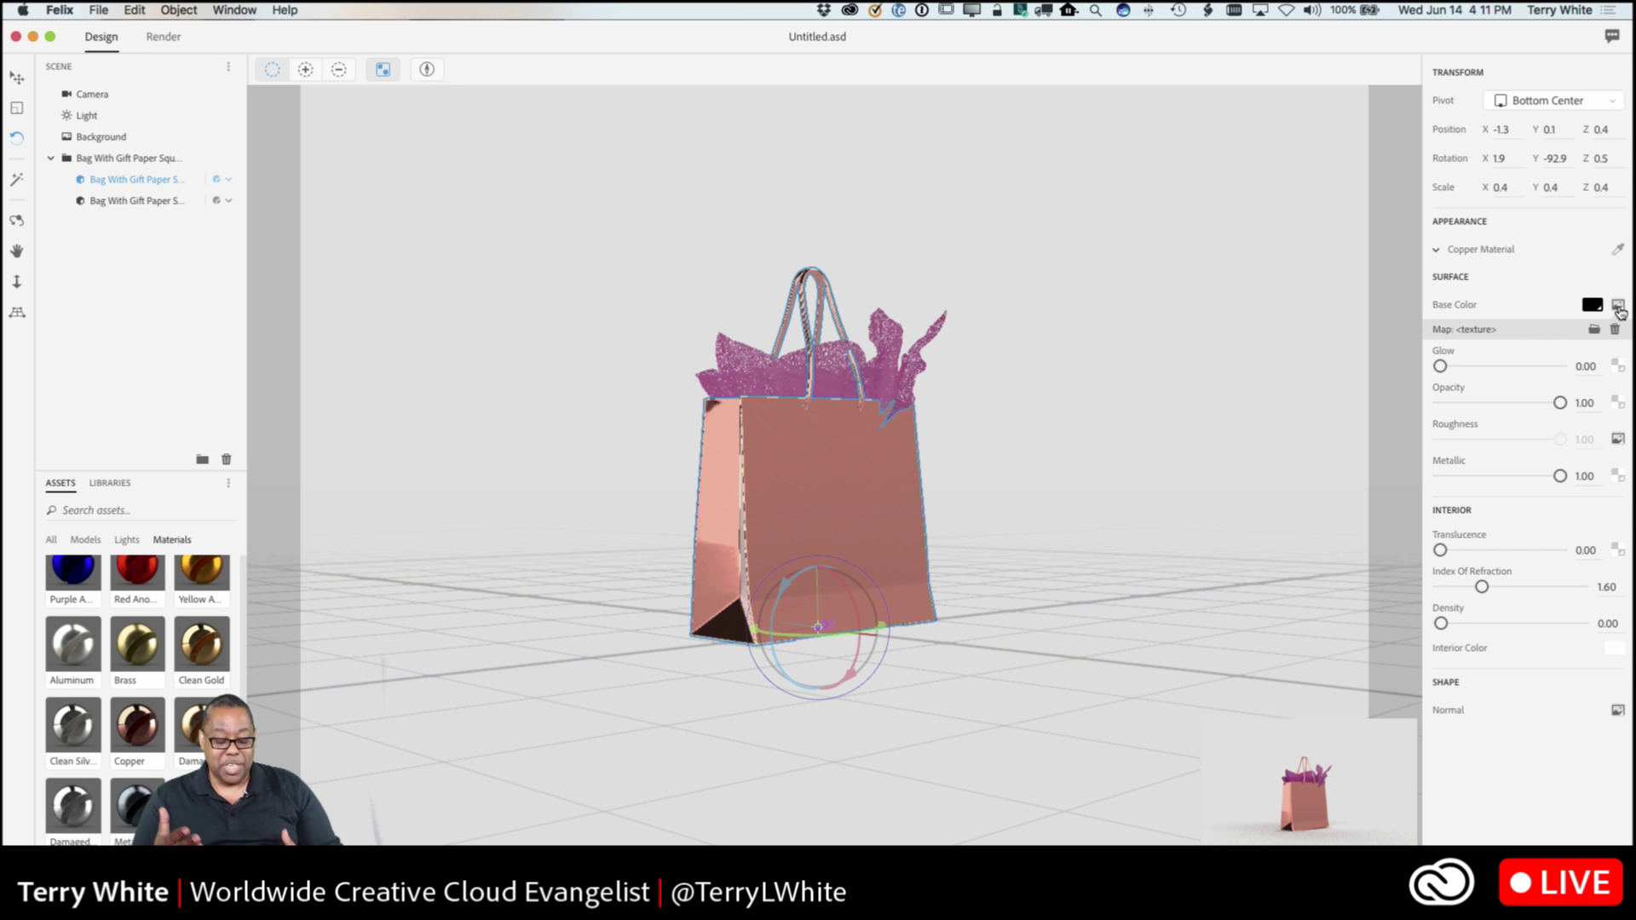
key("super+Tab")
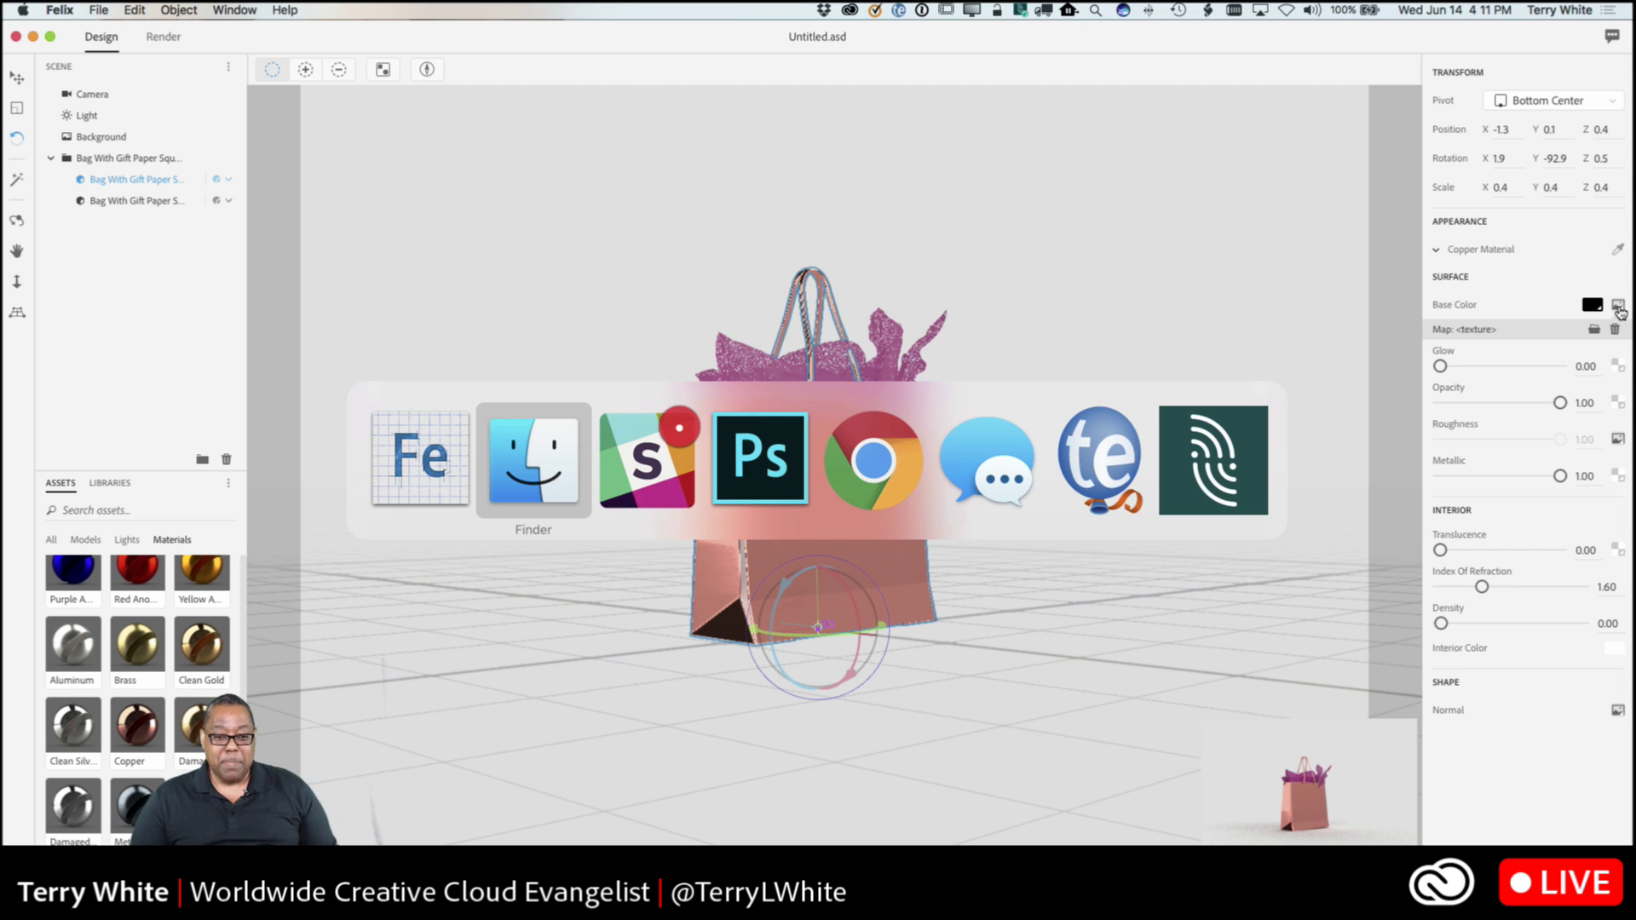
key("super+Tab")
key("super+Tab")
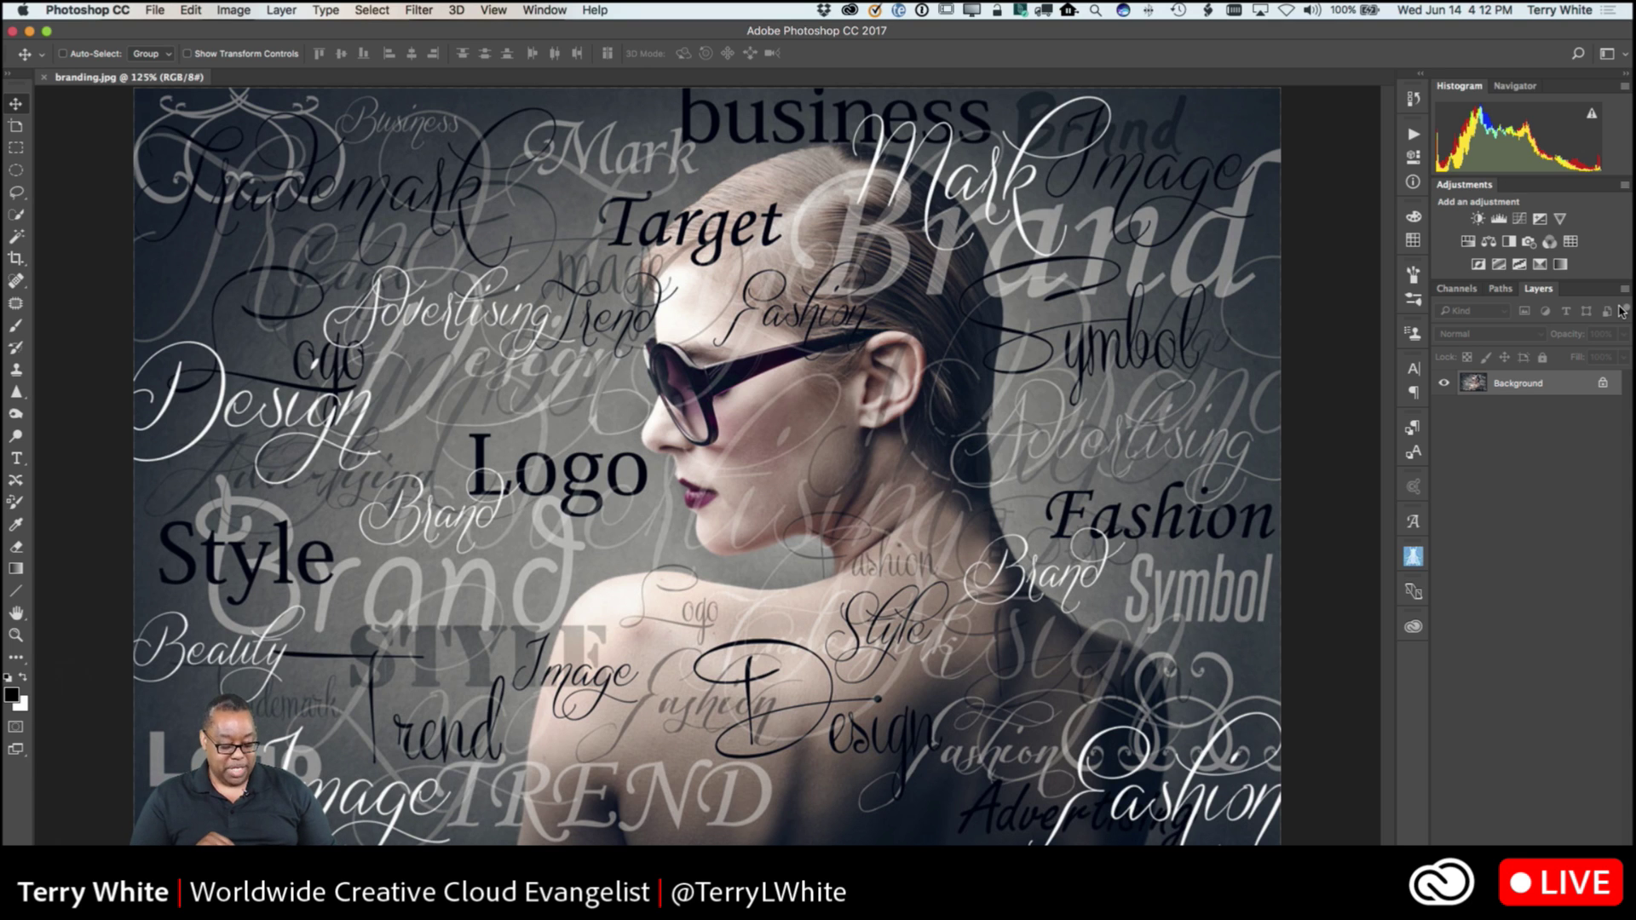
key("super+w")
key("super+Tab")
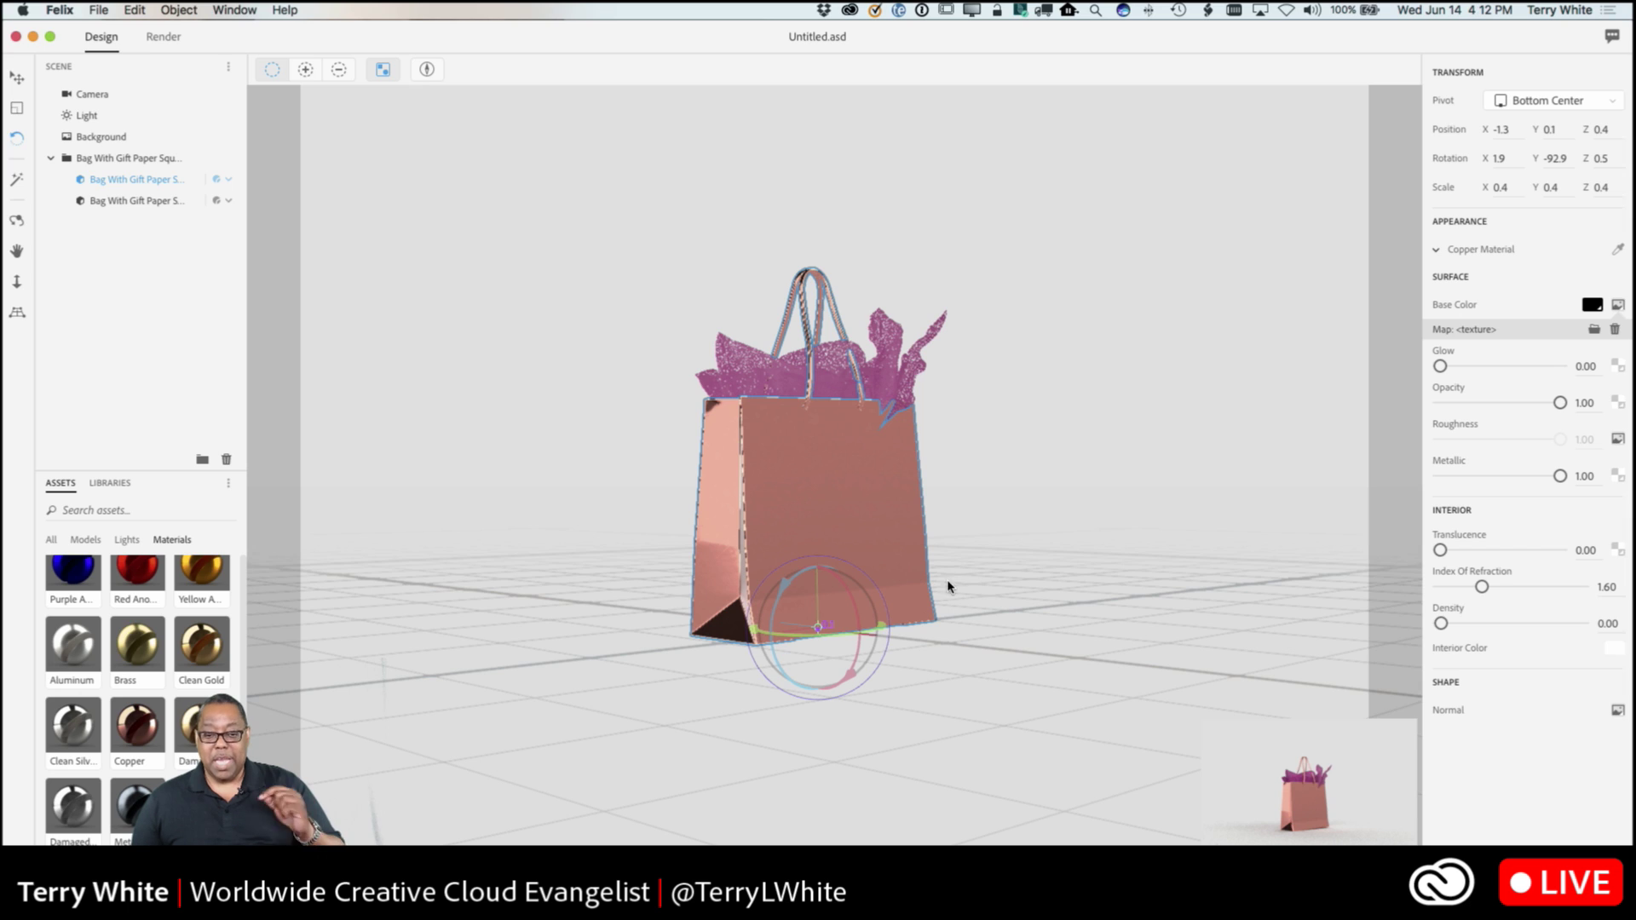
- Load branding.jpg from the Desktop as the Base Color map of the bag part's Copper material
left_click(1616, 307)
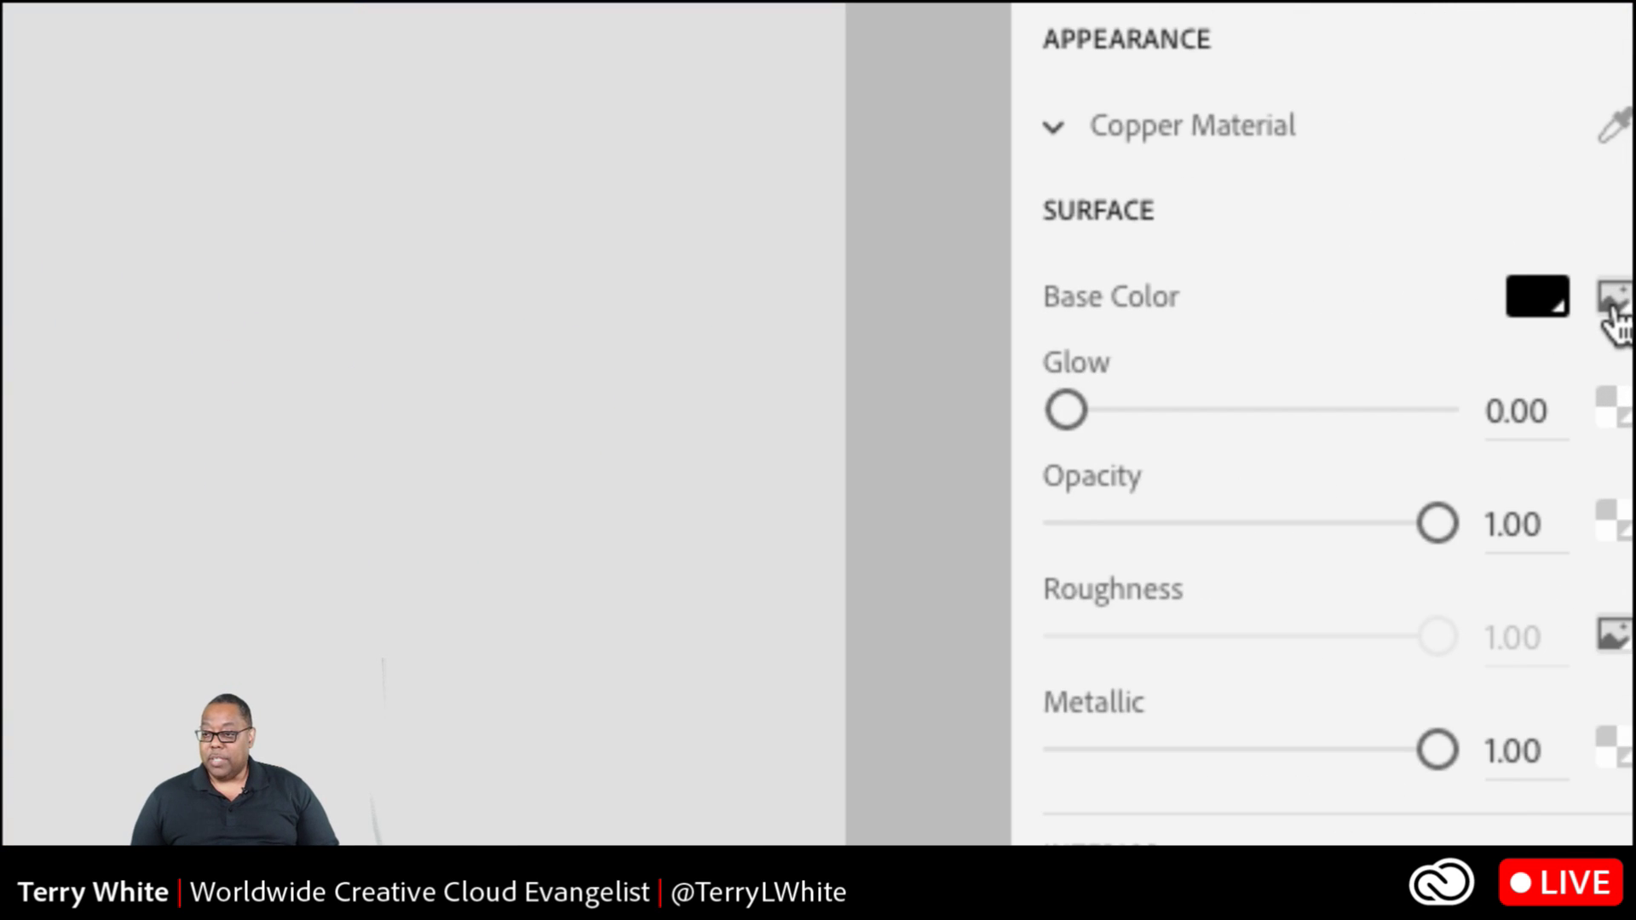
left_click(1613, 303)
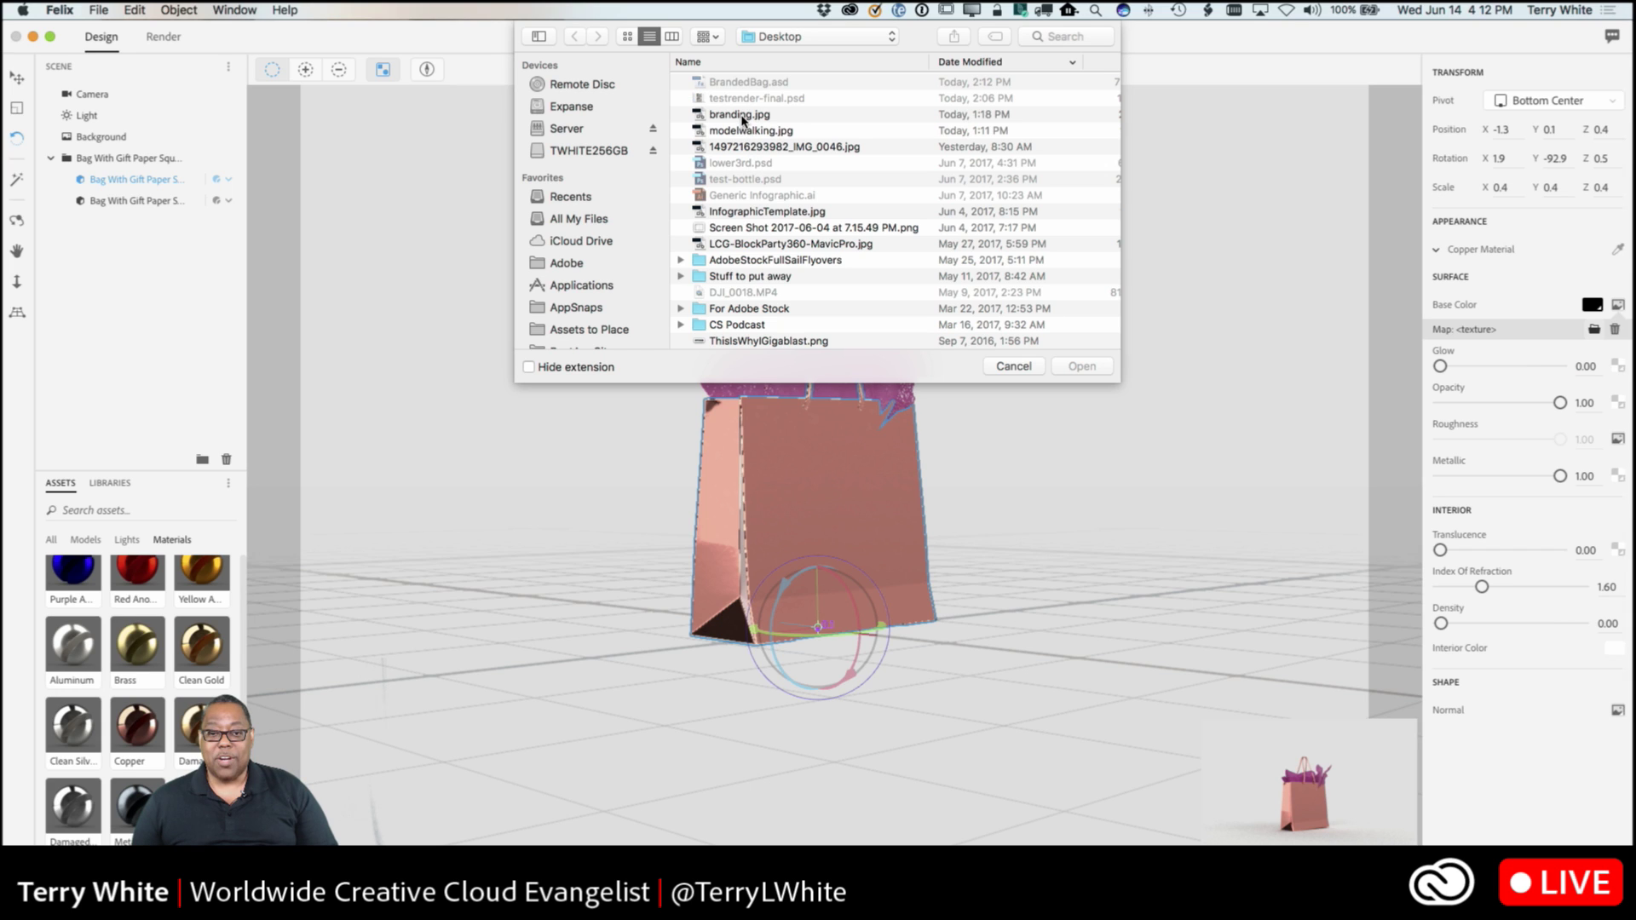
left_click(741, 114)
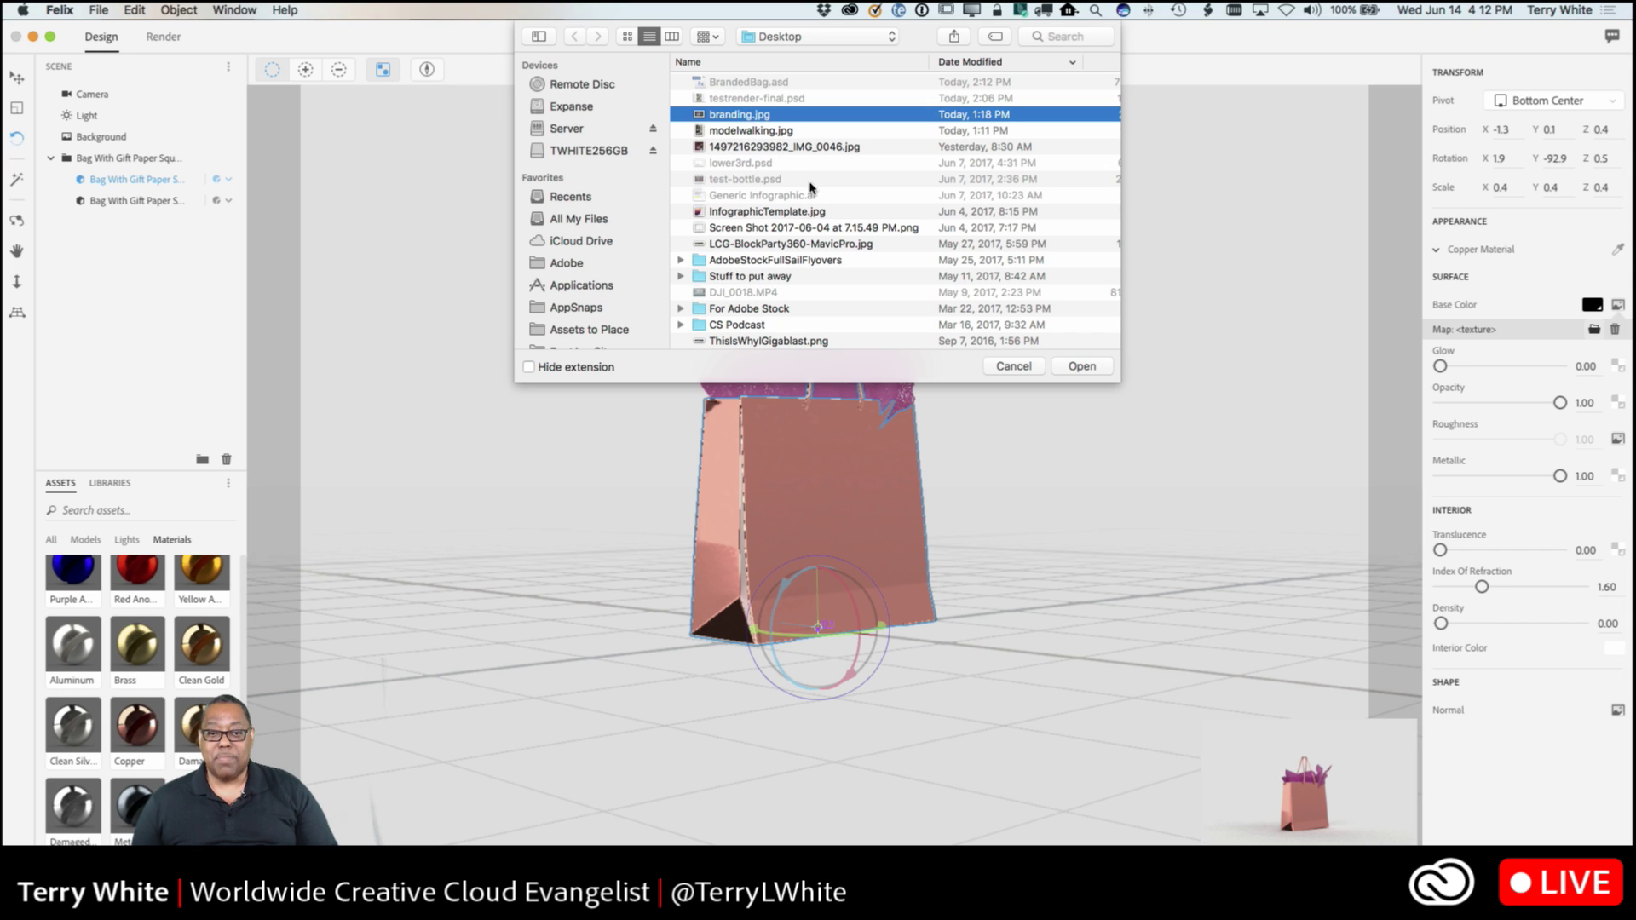
left_click(1080, 366)
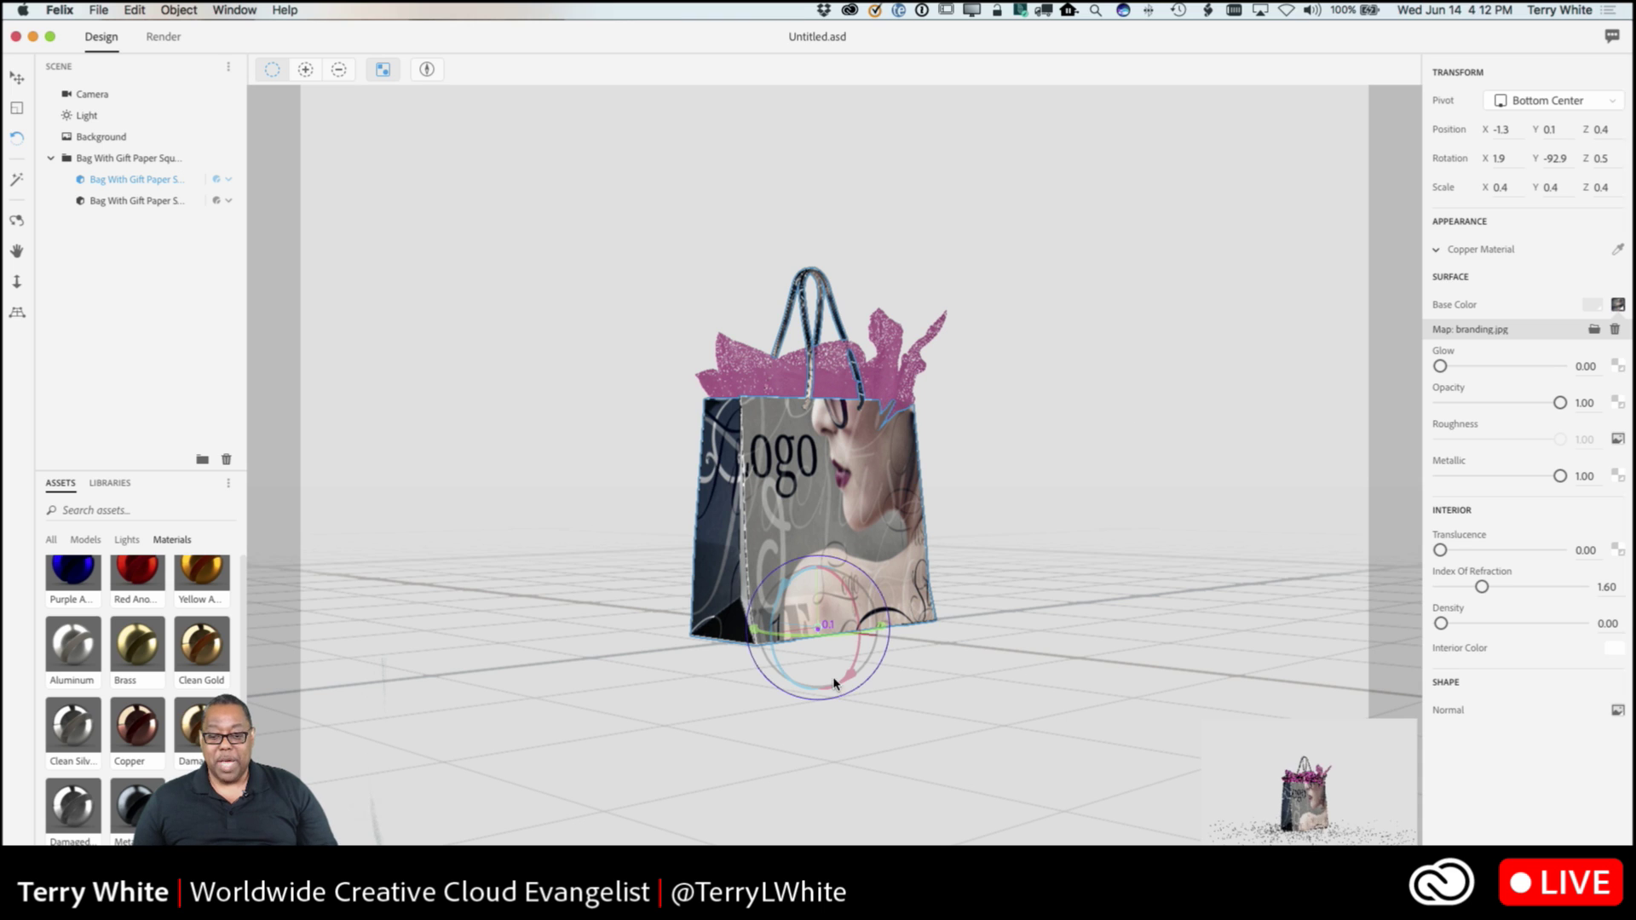
- Turn the branded bag part to inspect its sides, leaving its rotation at about X 1.5, Y -112.9, Z 0.1
left_click_drag(801, 637, 1185, 601)
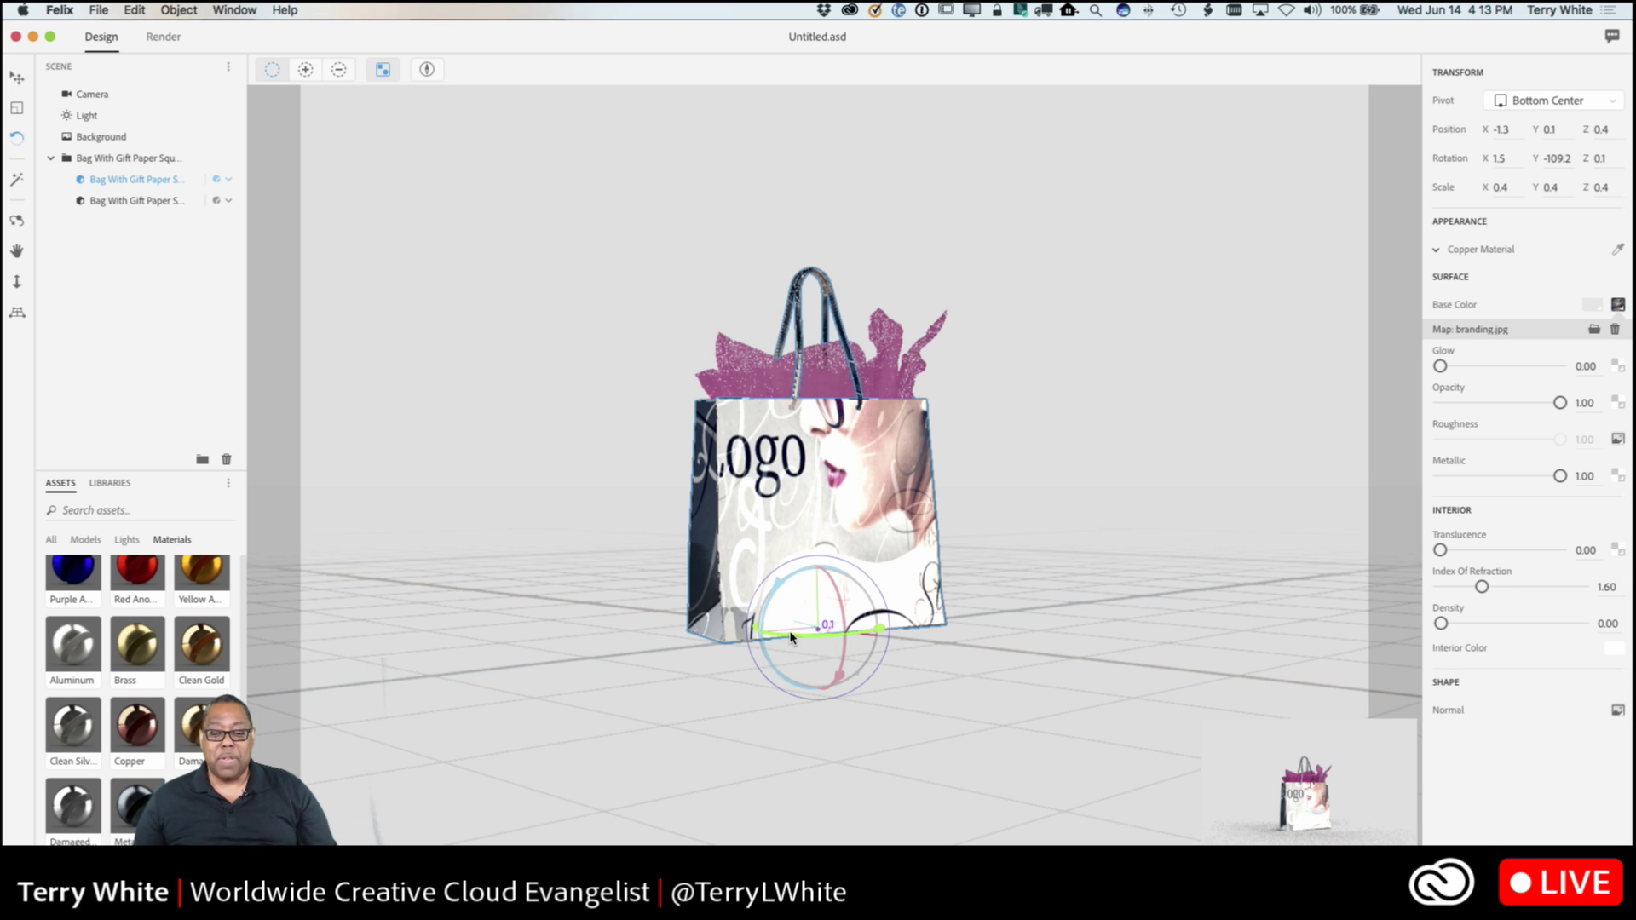
left_click_drag(791, 639, 802, 639)
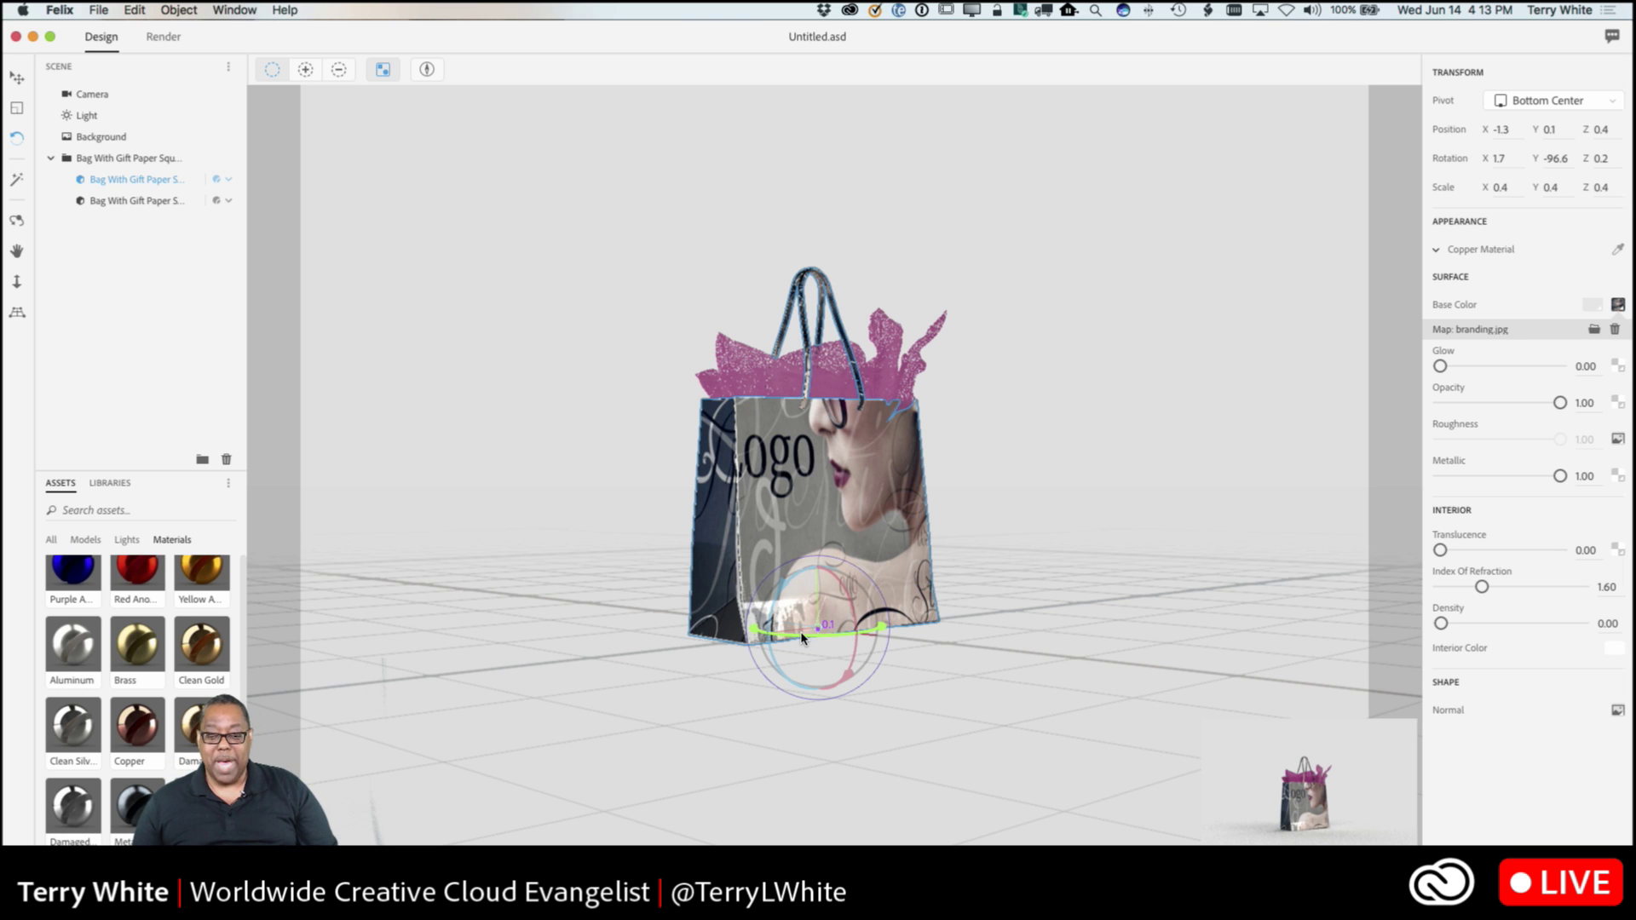
mouse_move(802, 637)
left_mouse_down()
mouse_move(964, 641)
mouse_move(675, 660)
mouse_move(781, 649)
left_mouse_up()
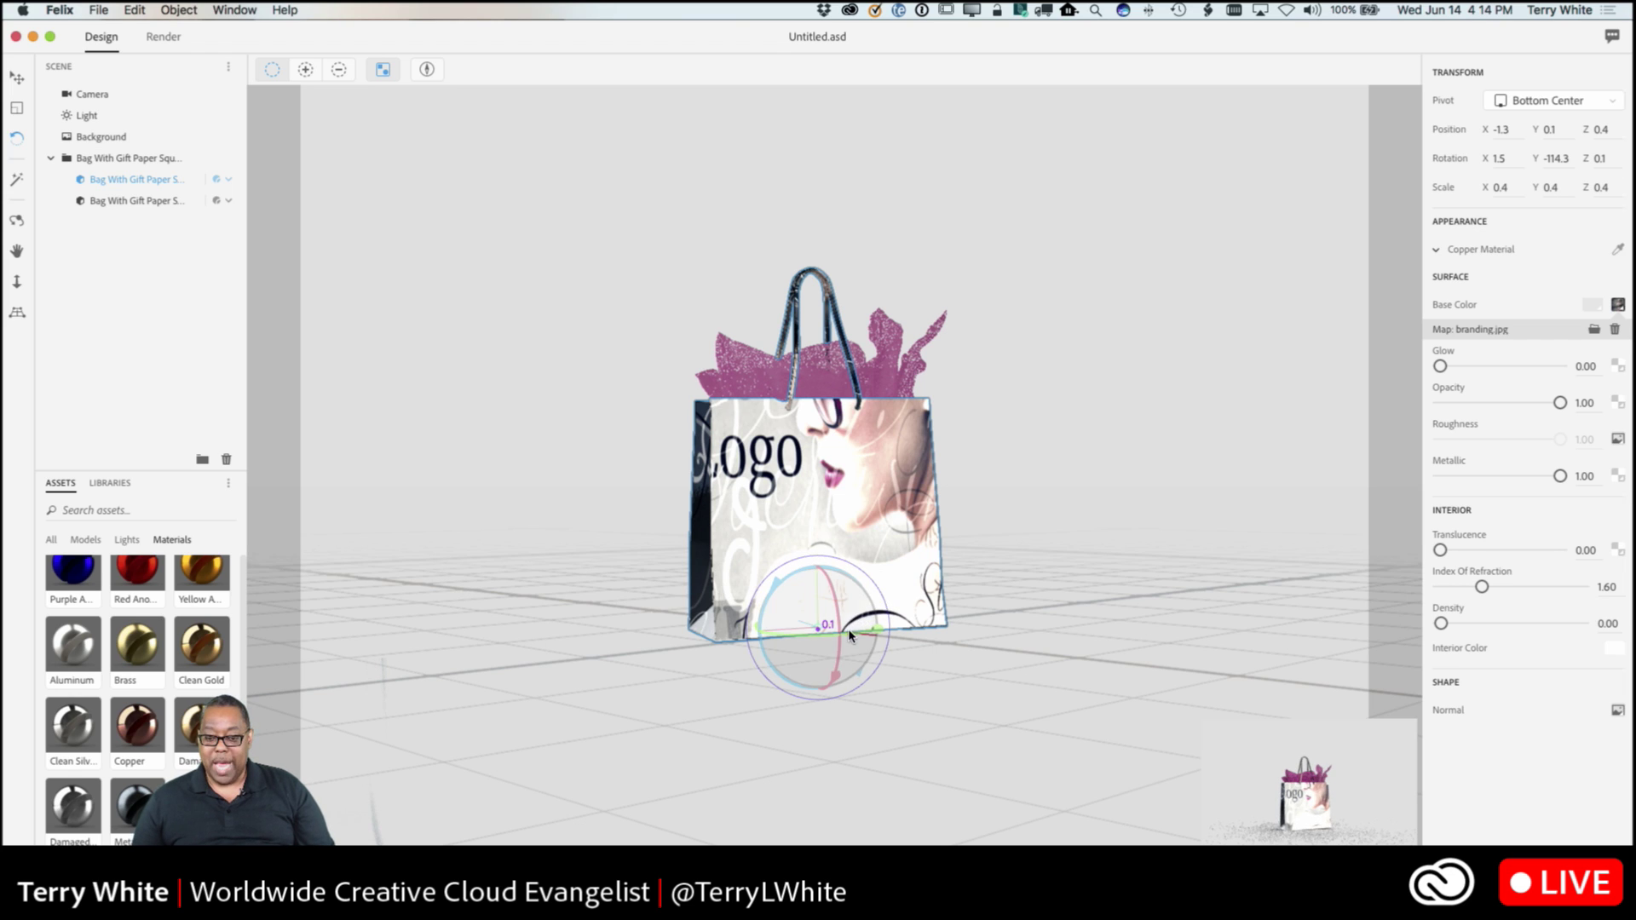
left_click_drag(795, 640, 750, 644)
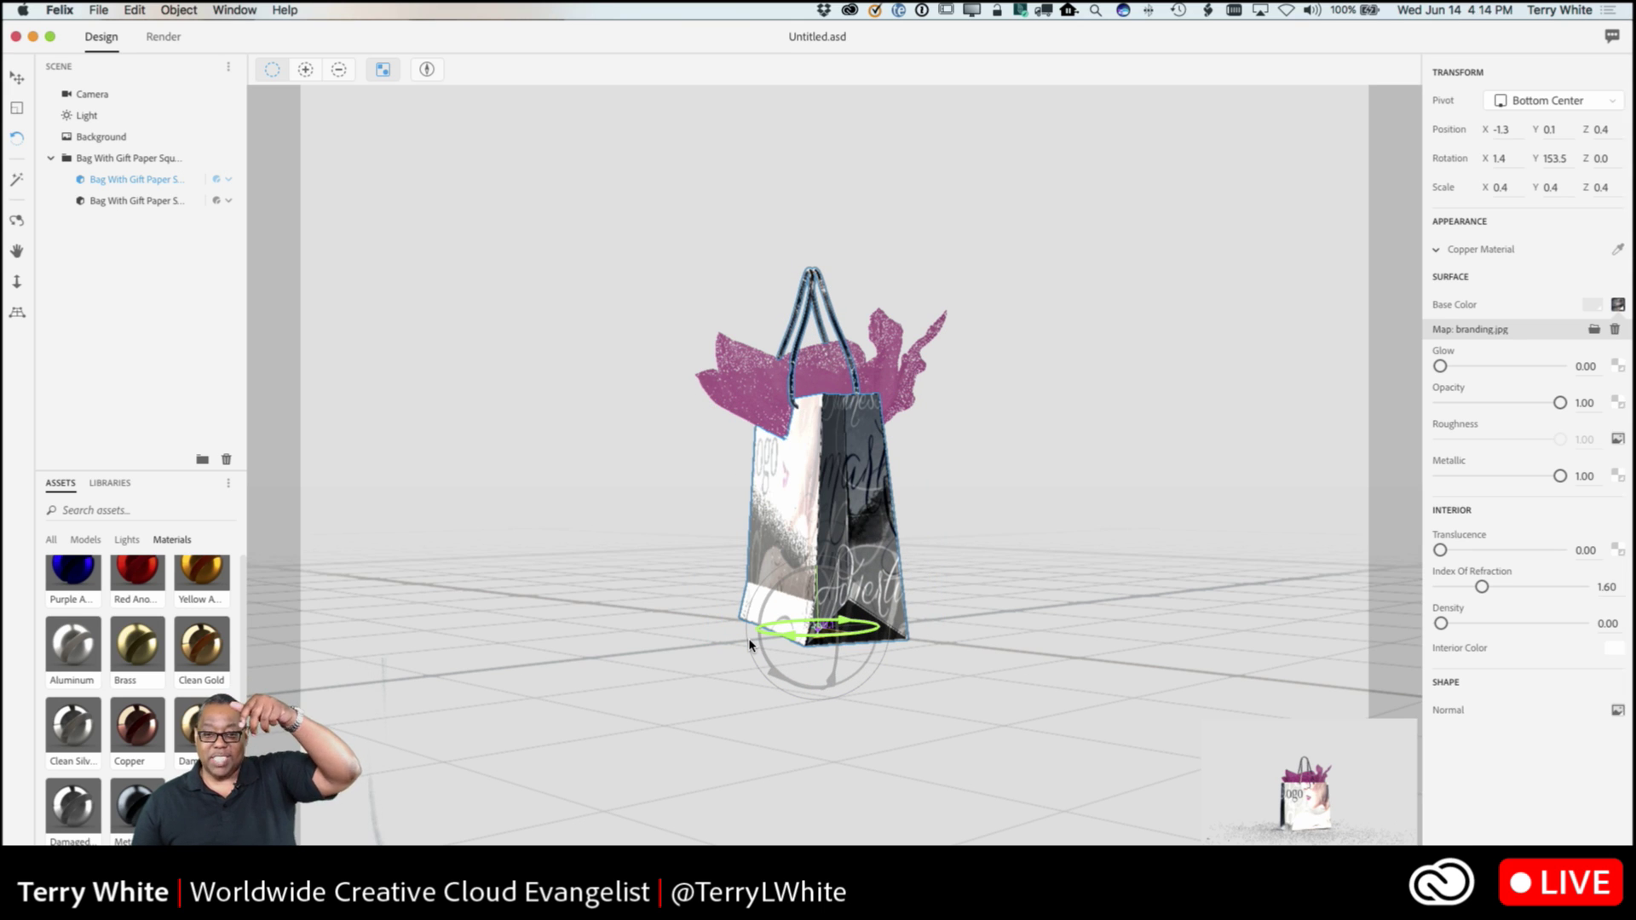
left_click_drag(750, 645, 854, 617)
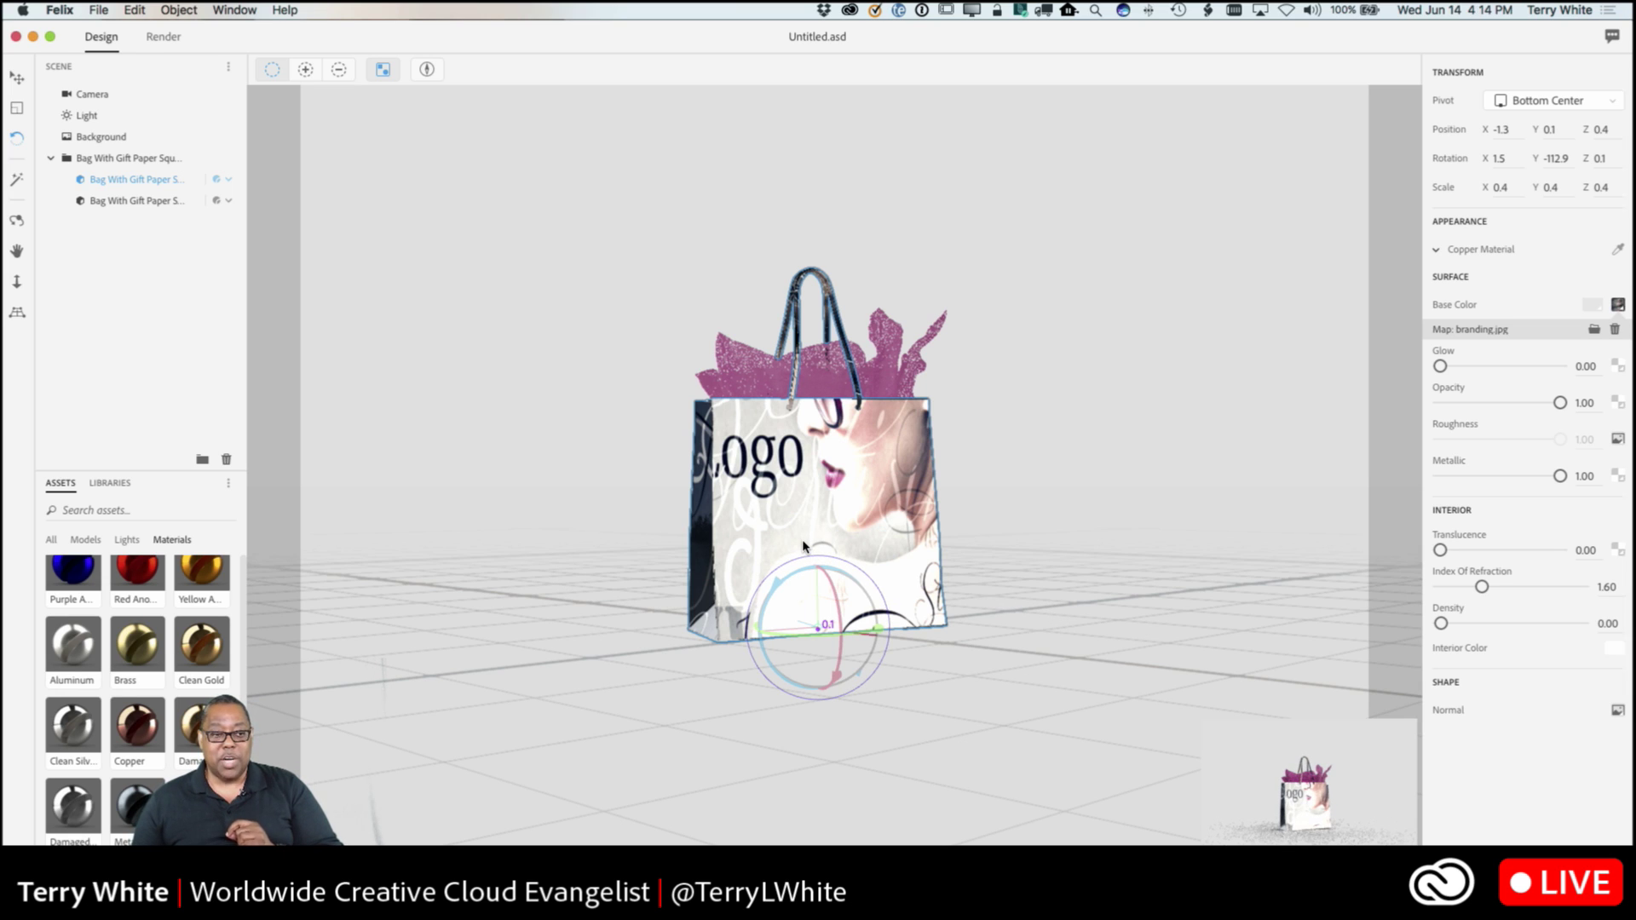
- Collapse the gift bag group, select it as a whole and rotate it to about -108.3 on the Y axis
left_click(51, 158)
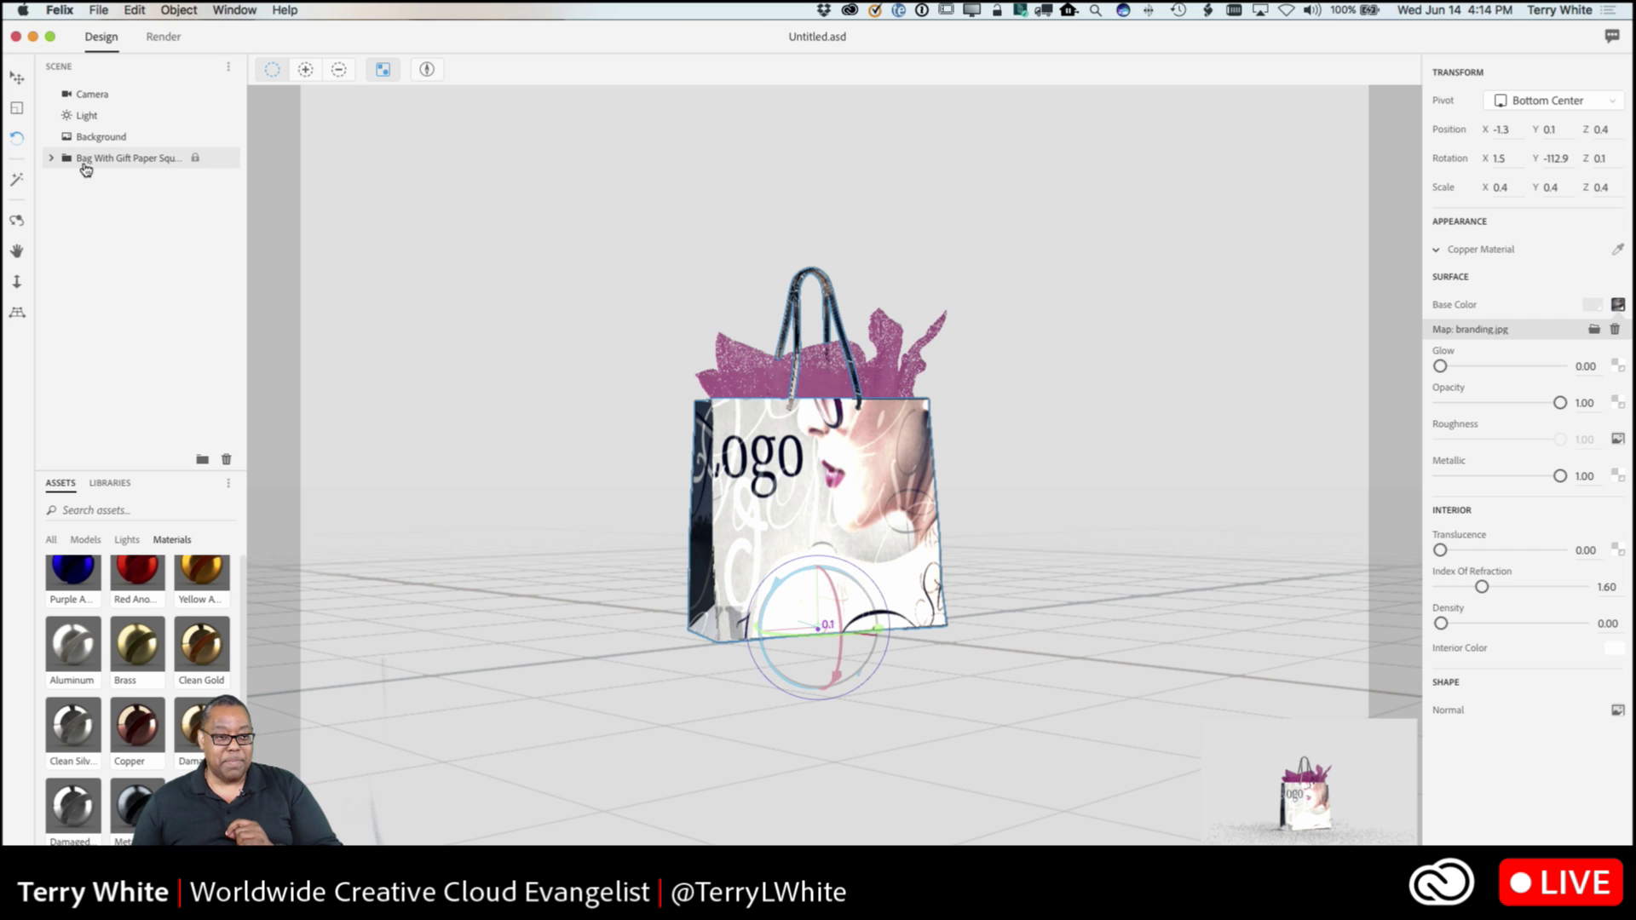
left_click(99, 161)
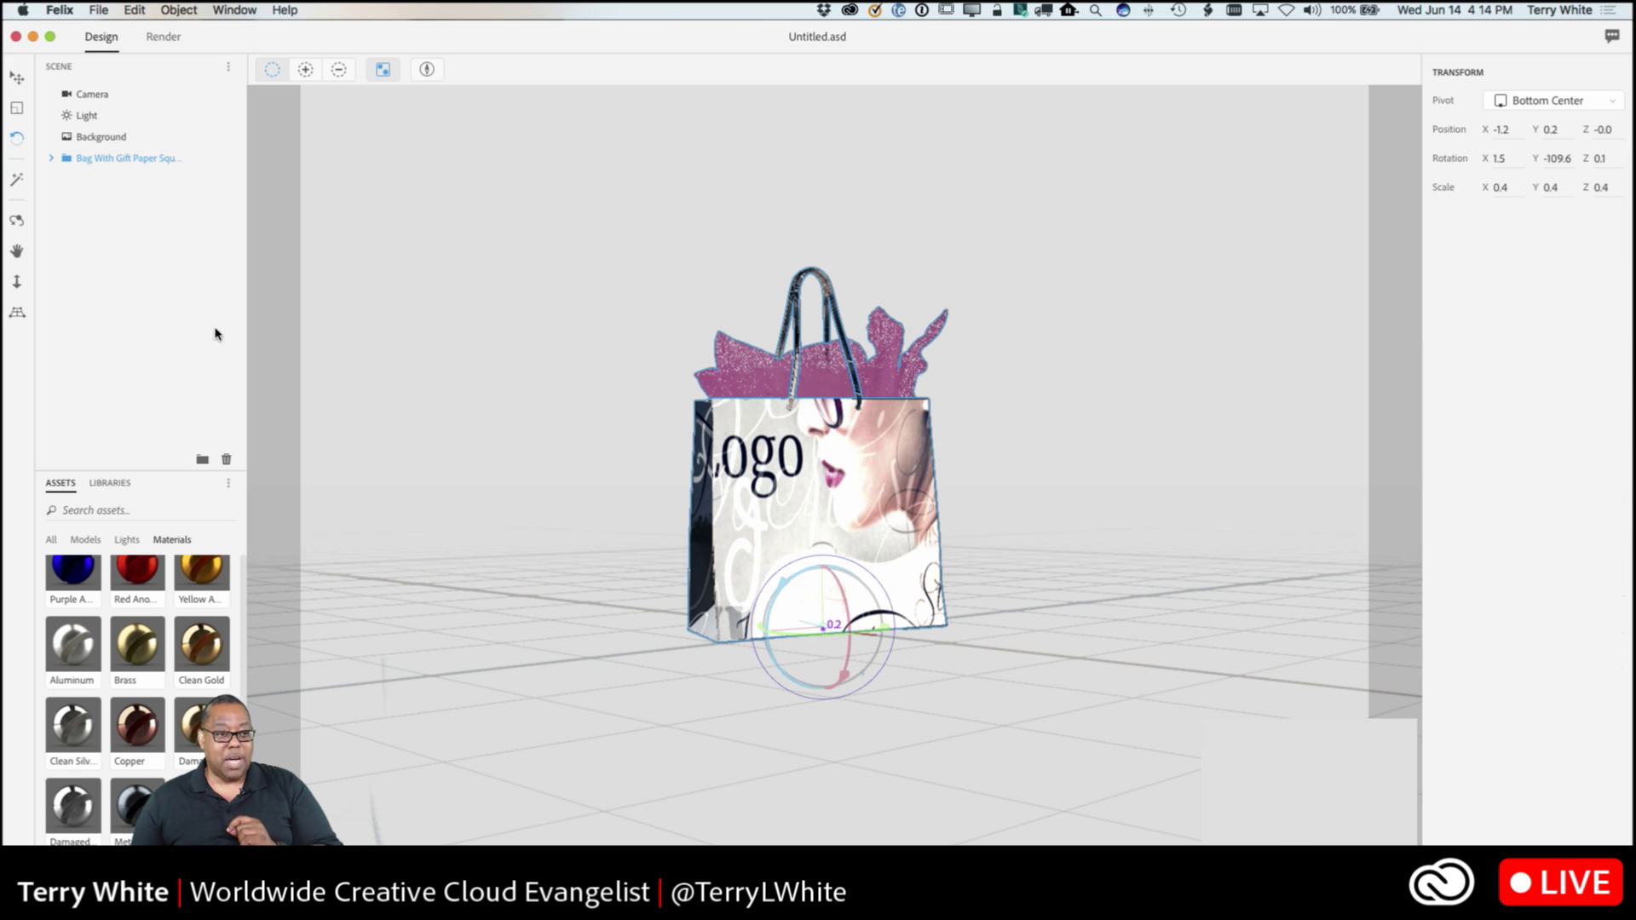
mouse_move(832, 633)
left_mouse_down()
mouse_move(885, 636)
mouse_move(811, 639)
mouse_move(837, 635)
left_mouse_up()
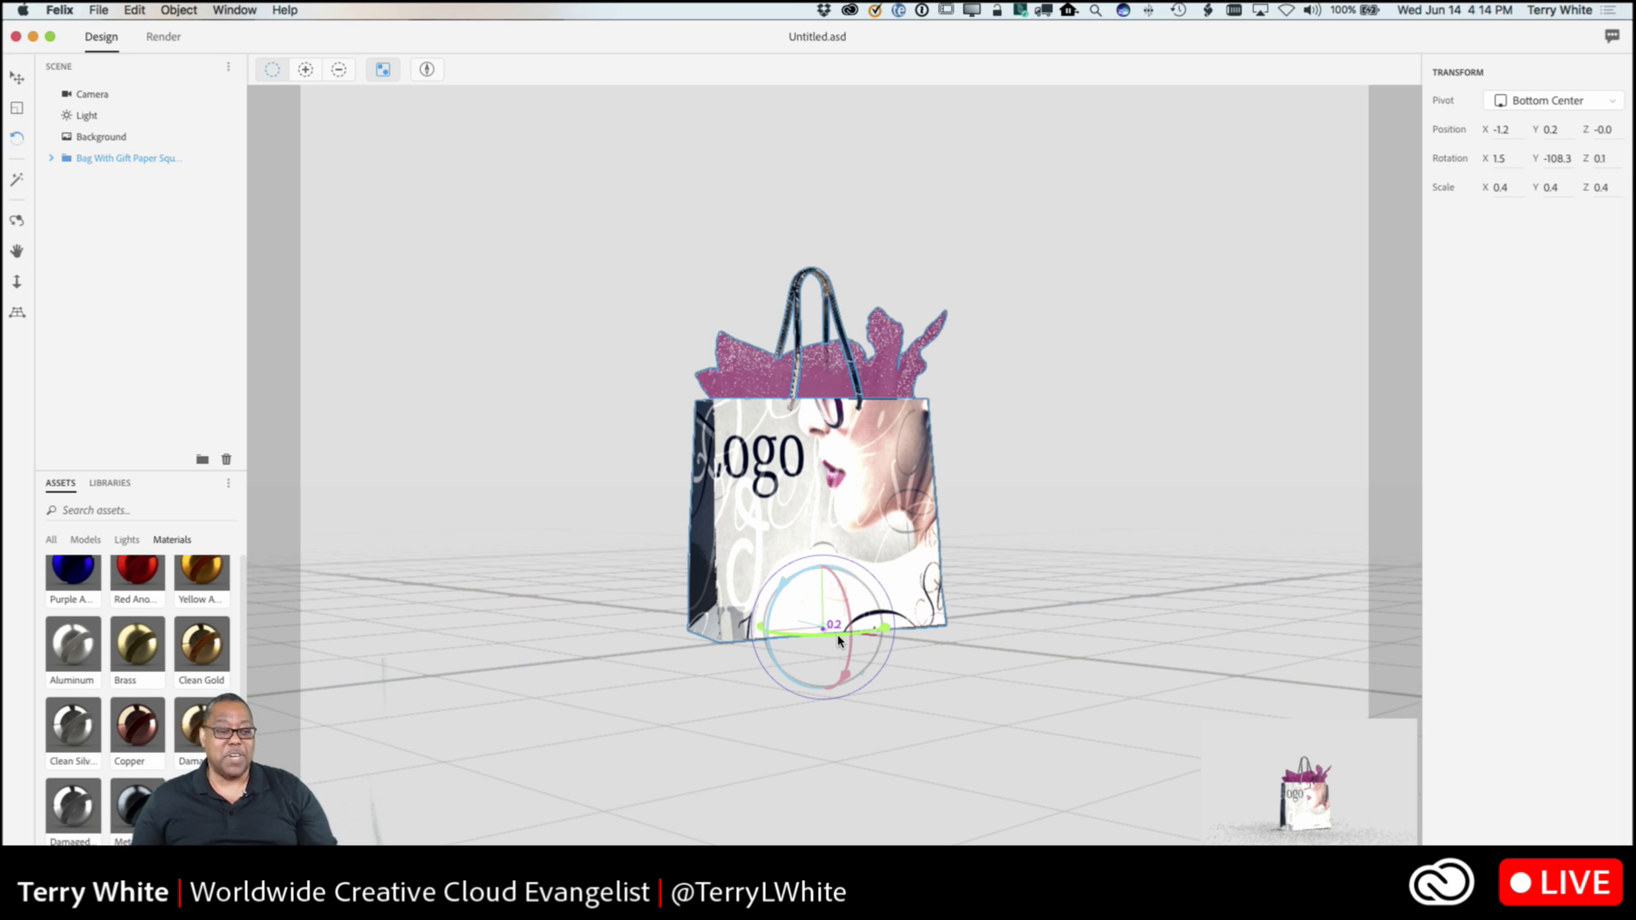
- Place the Brunette model photo from the Adobe Stock library as the scene's background image
left_click(110, 483)
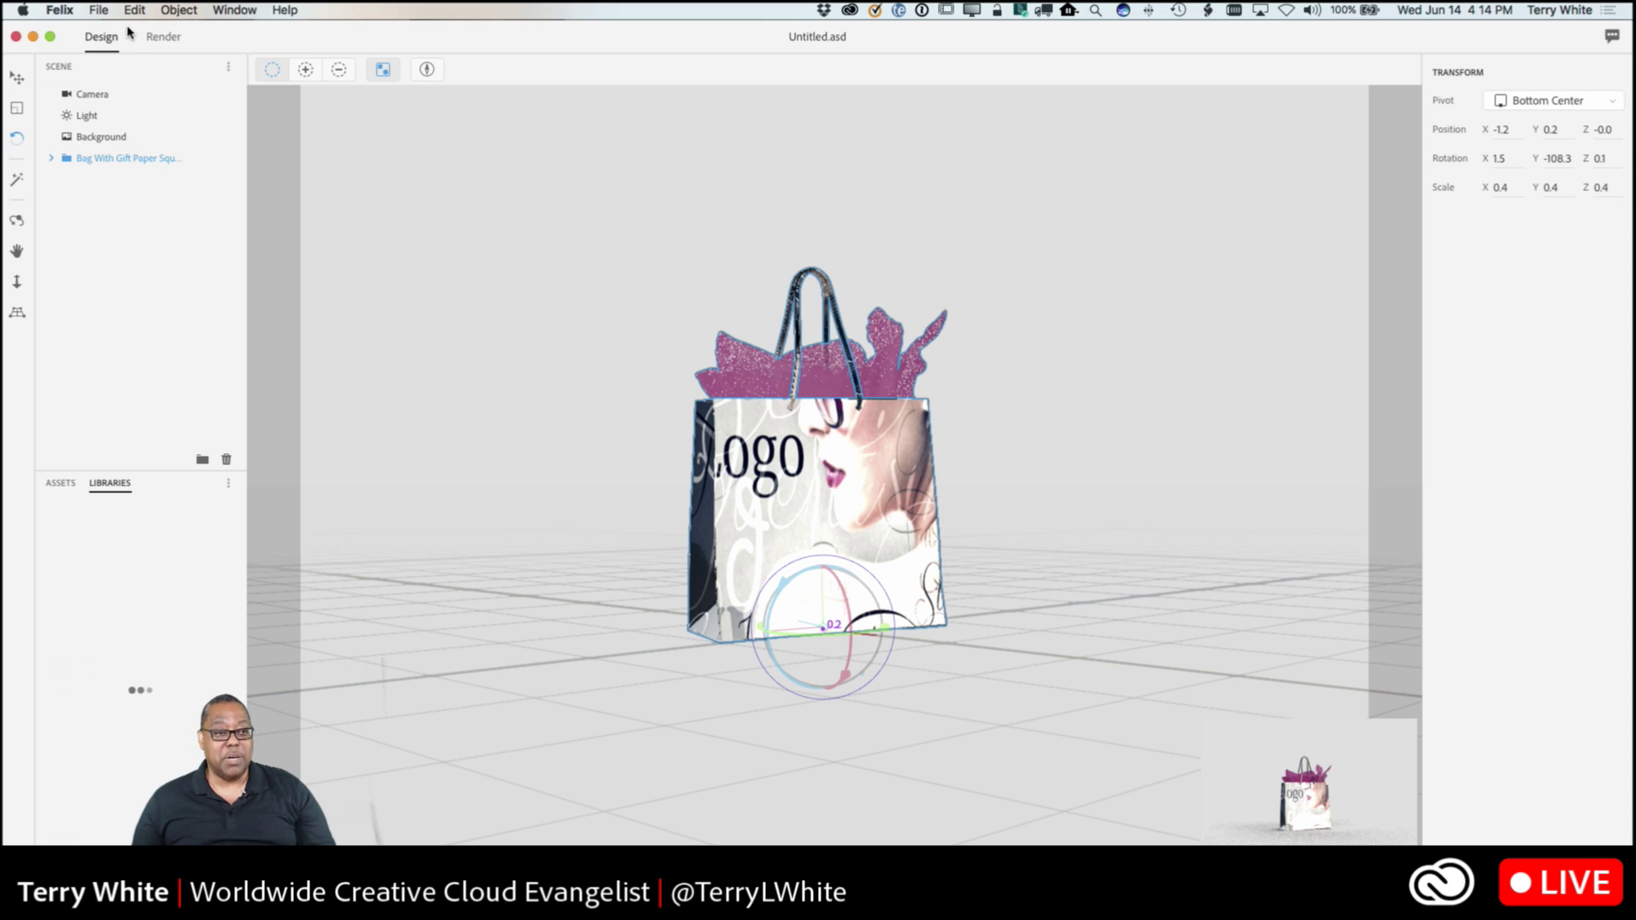
left_click(99, 10)
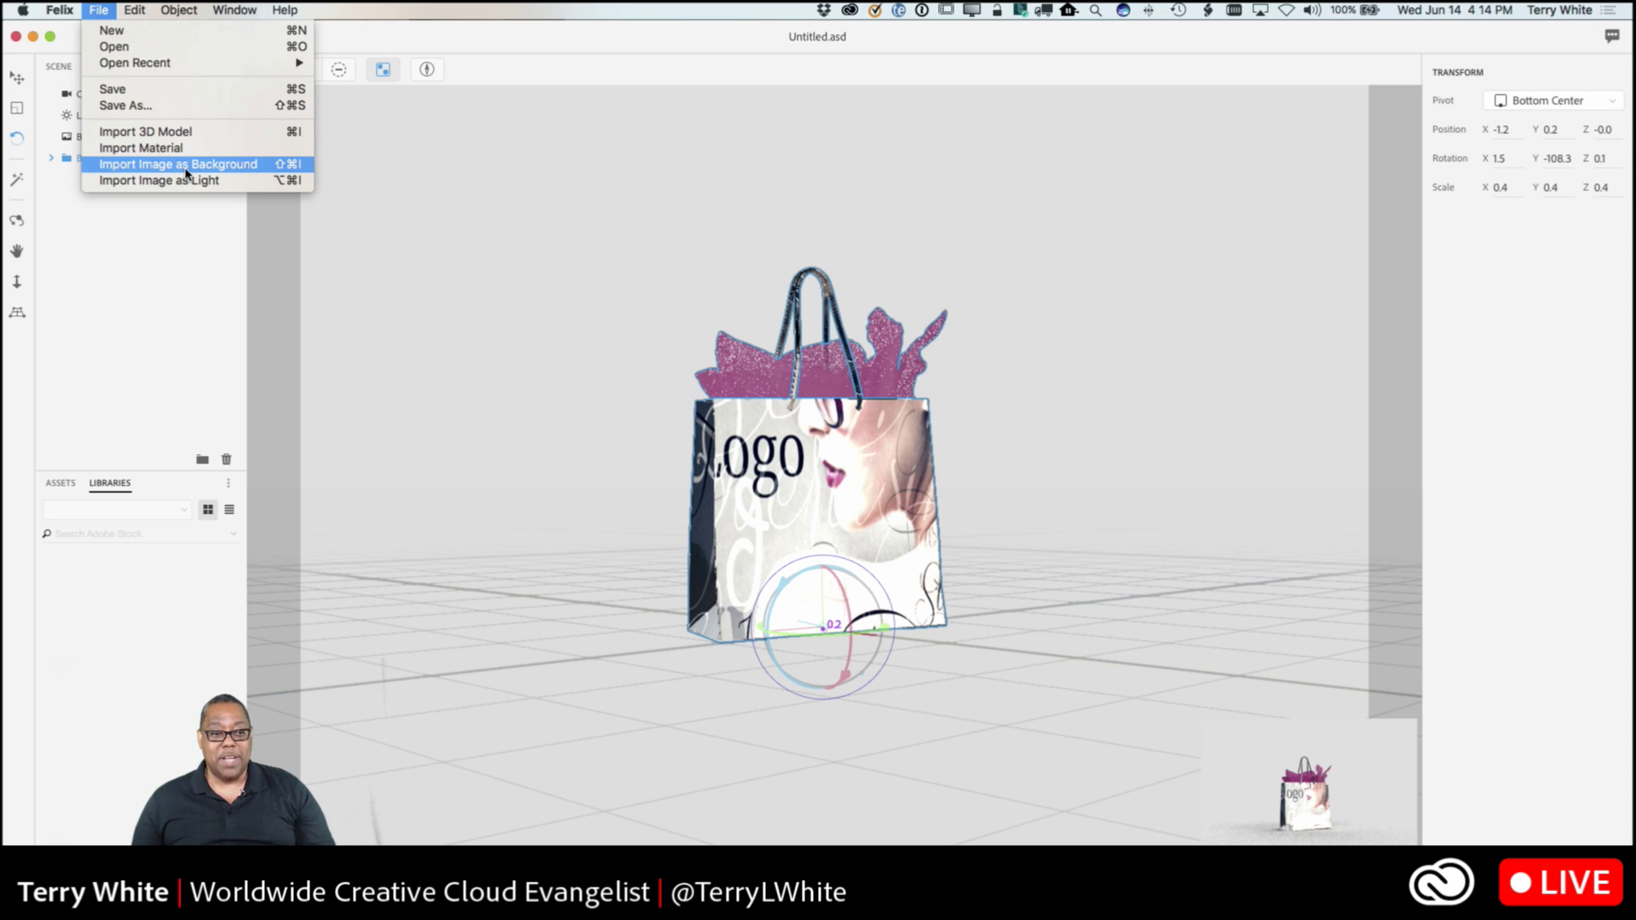
left_click(134, 10)
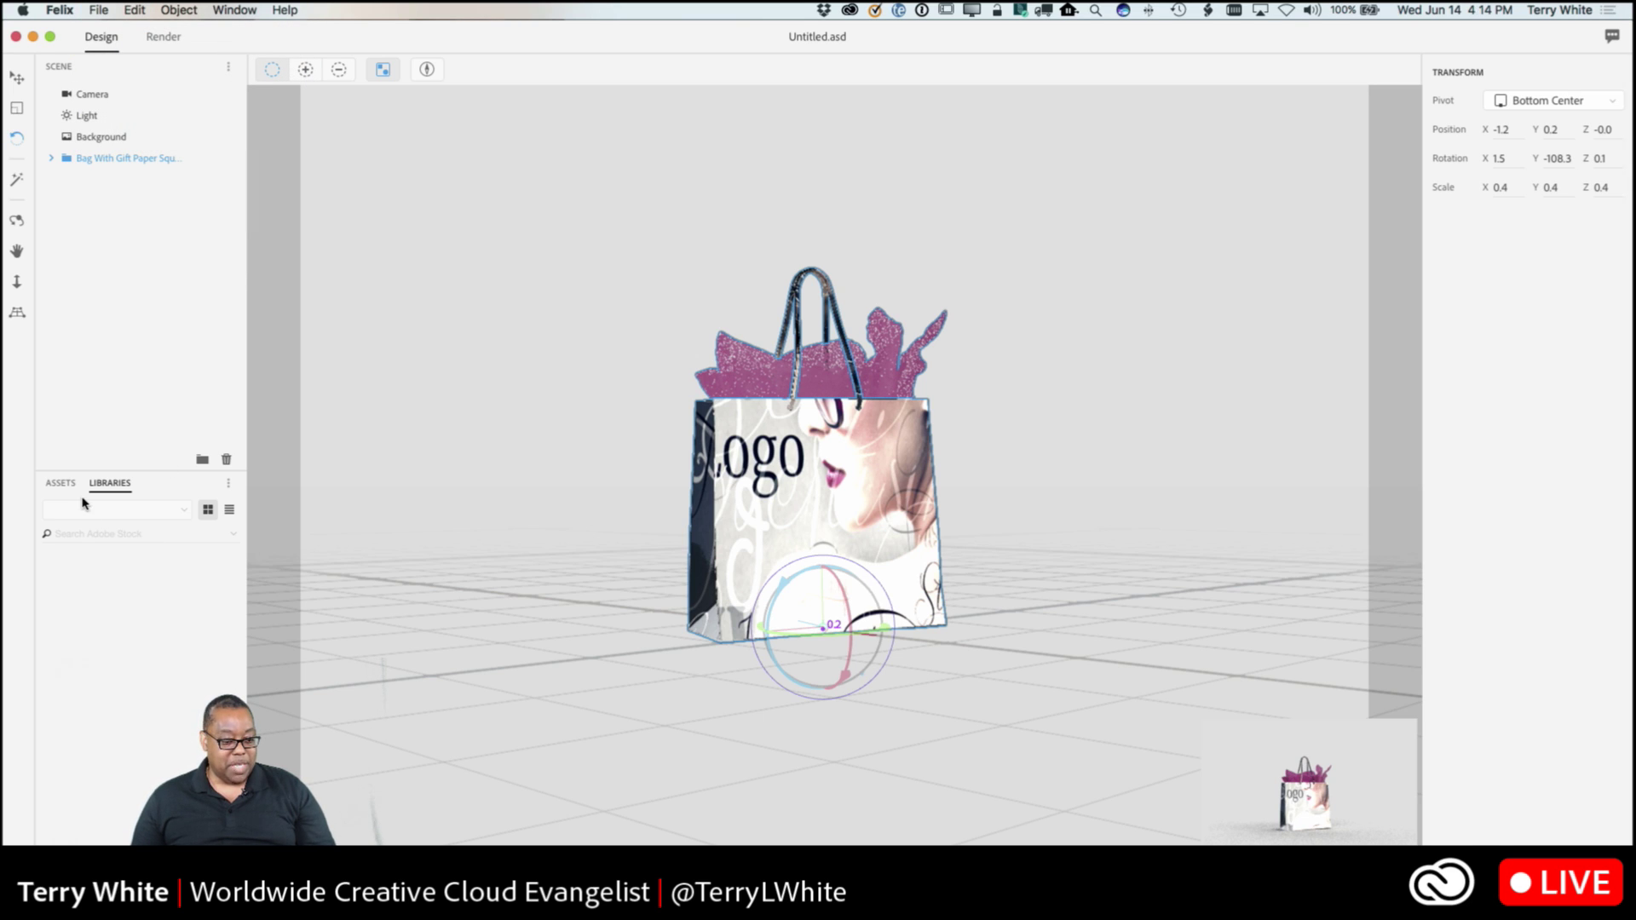
left_click(154, 511)
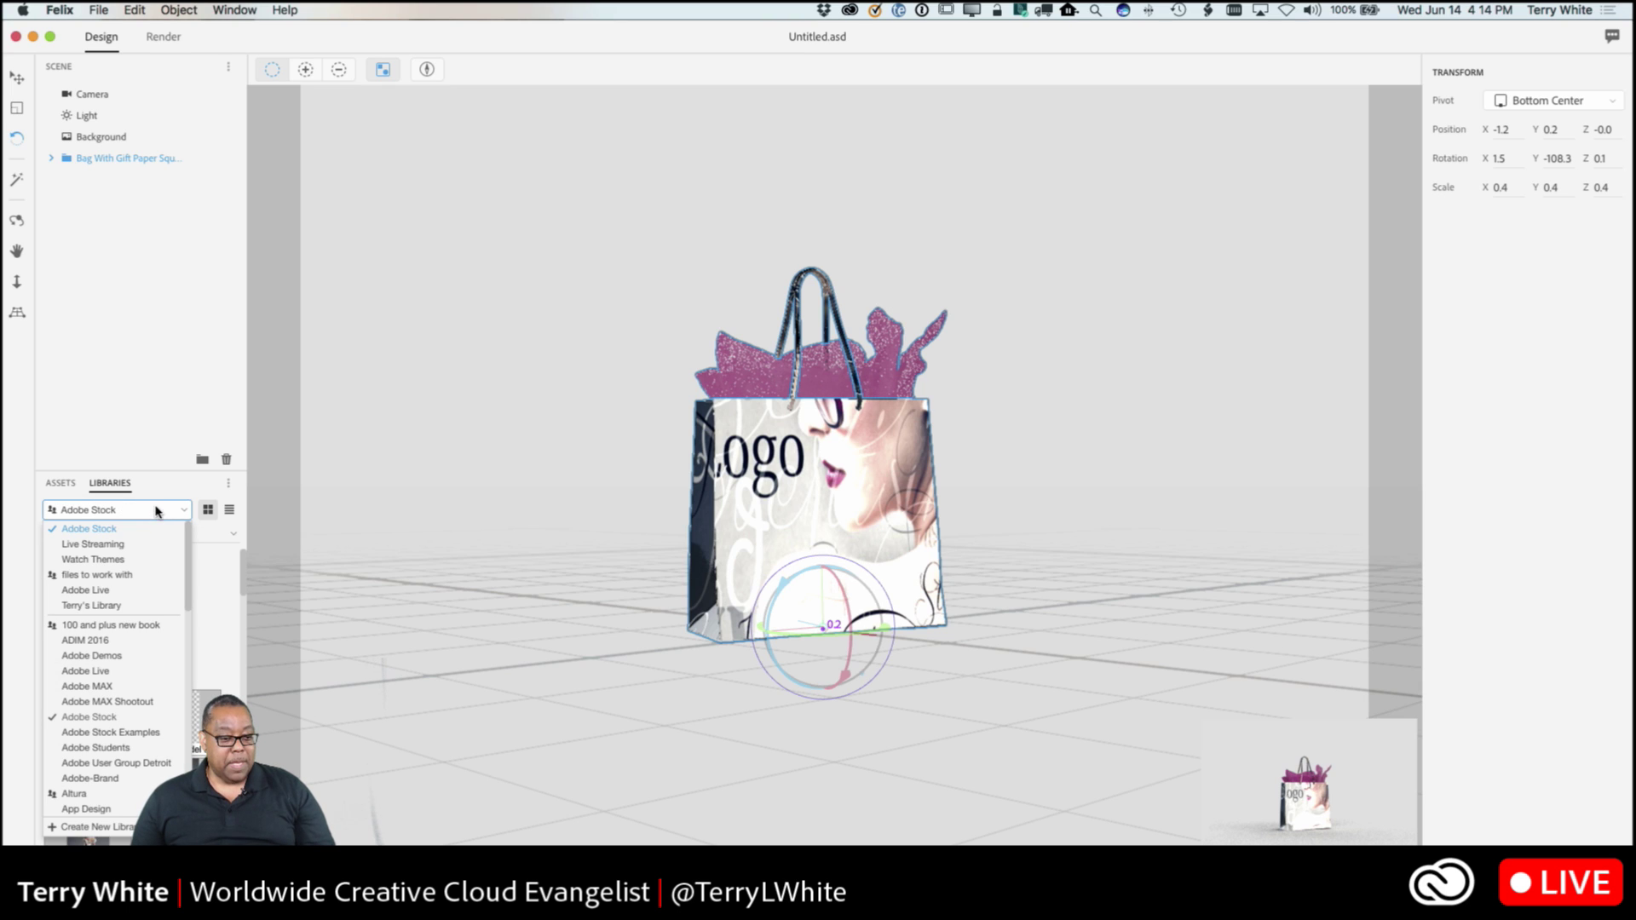
left_click(199, 556)
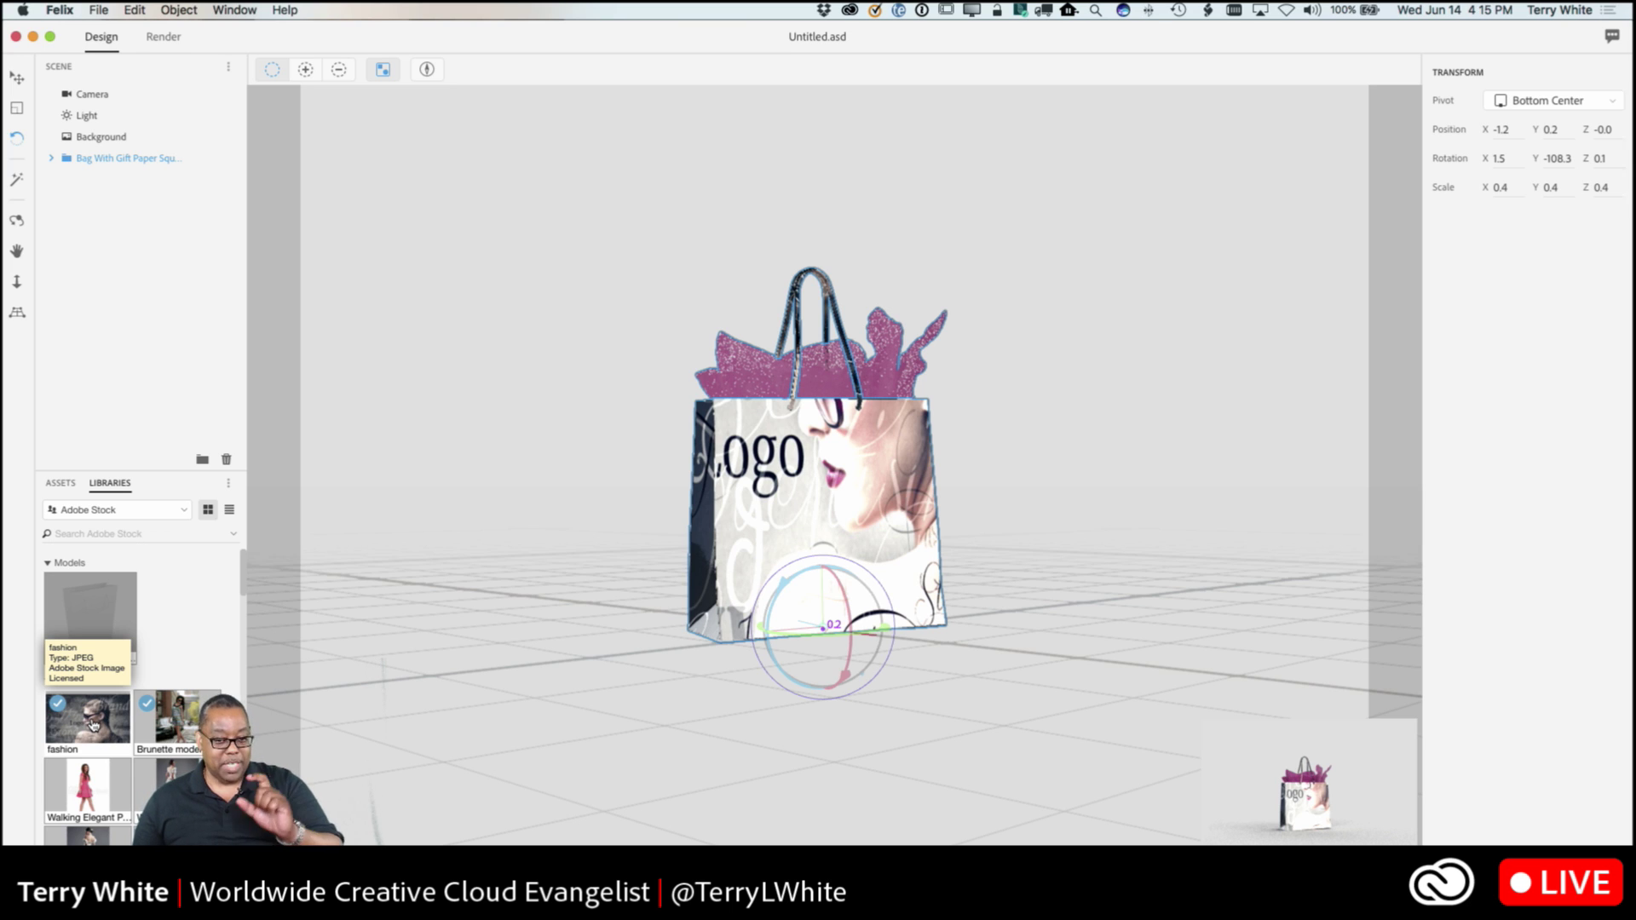
left_click(175, 730)
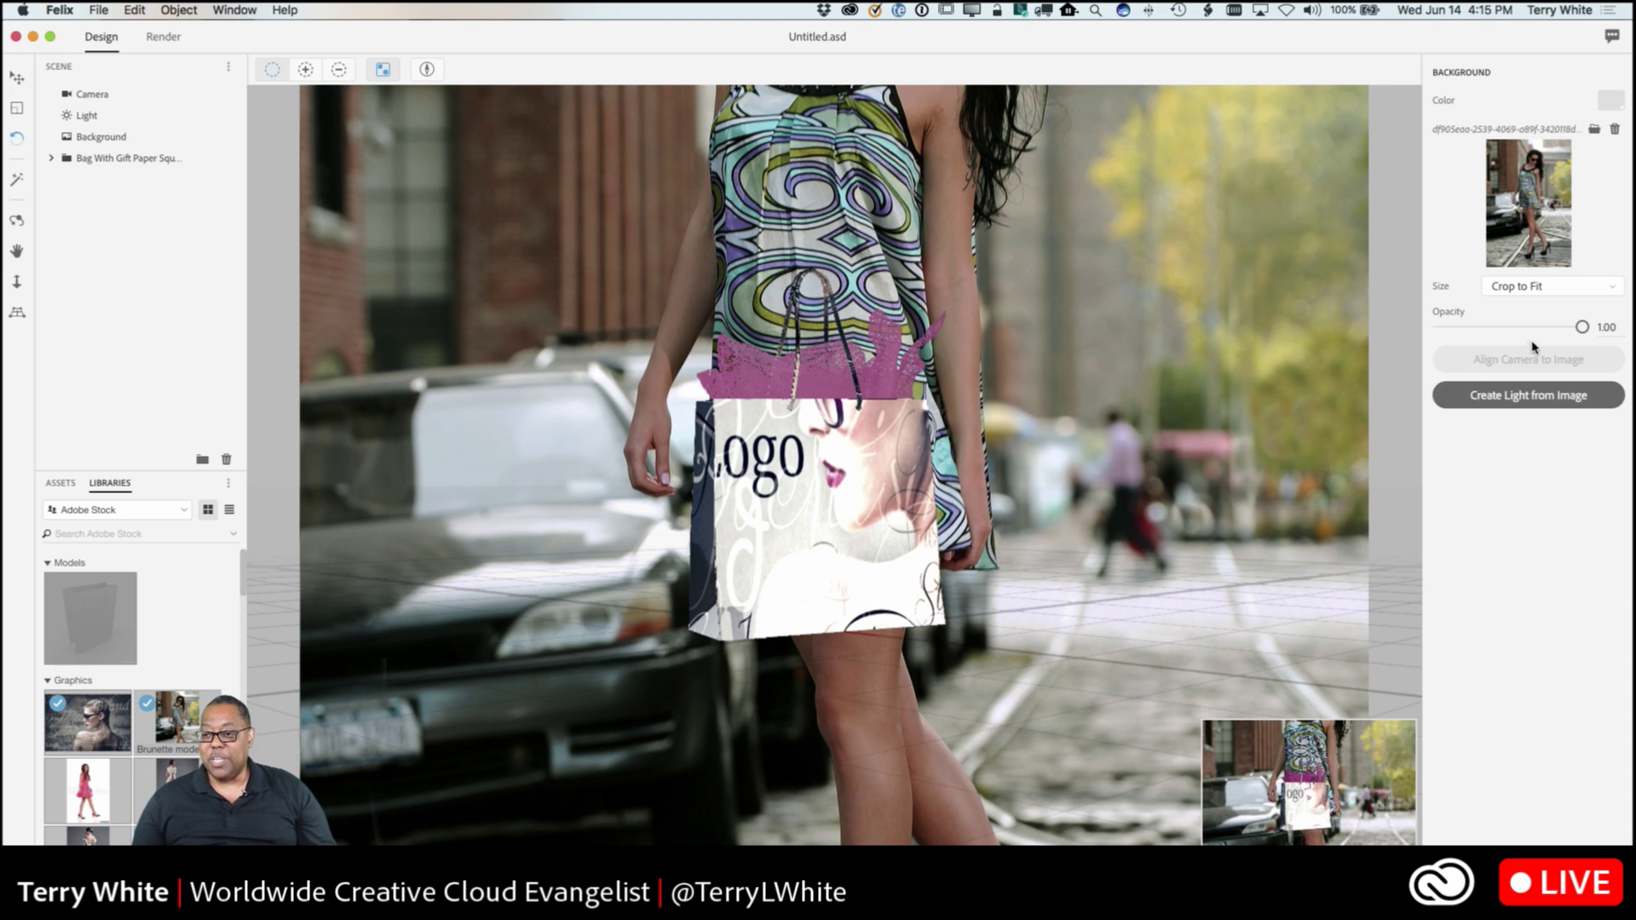
- Set the background image's size to Scale to Fit
left_click(1565, 290)
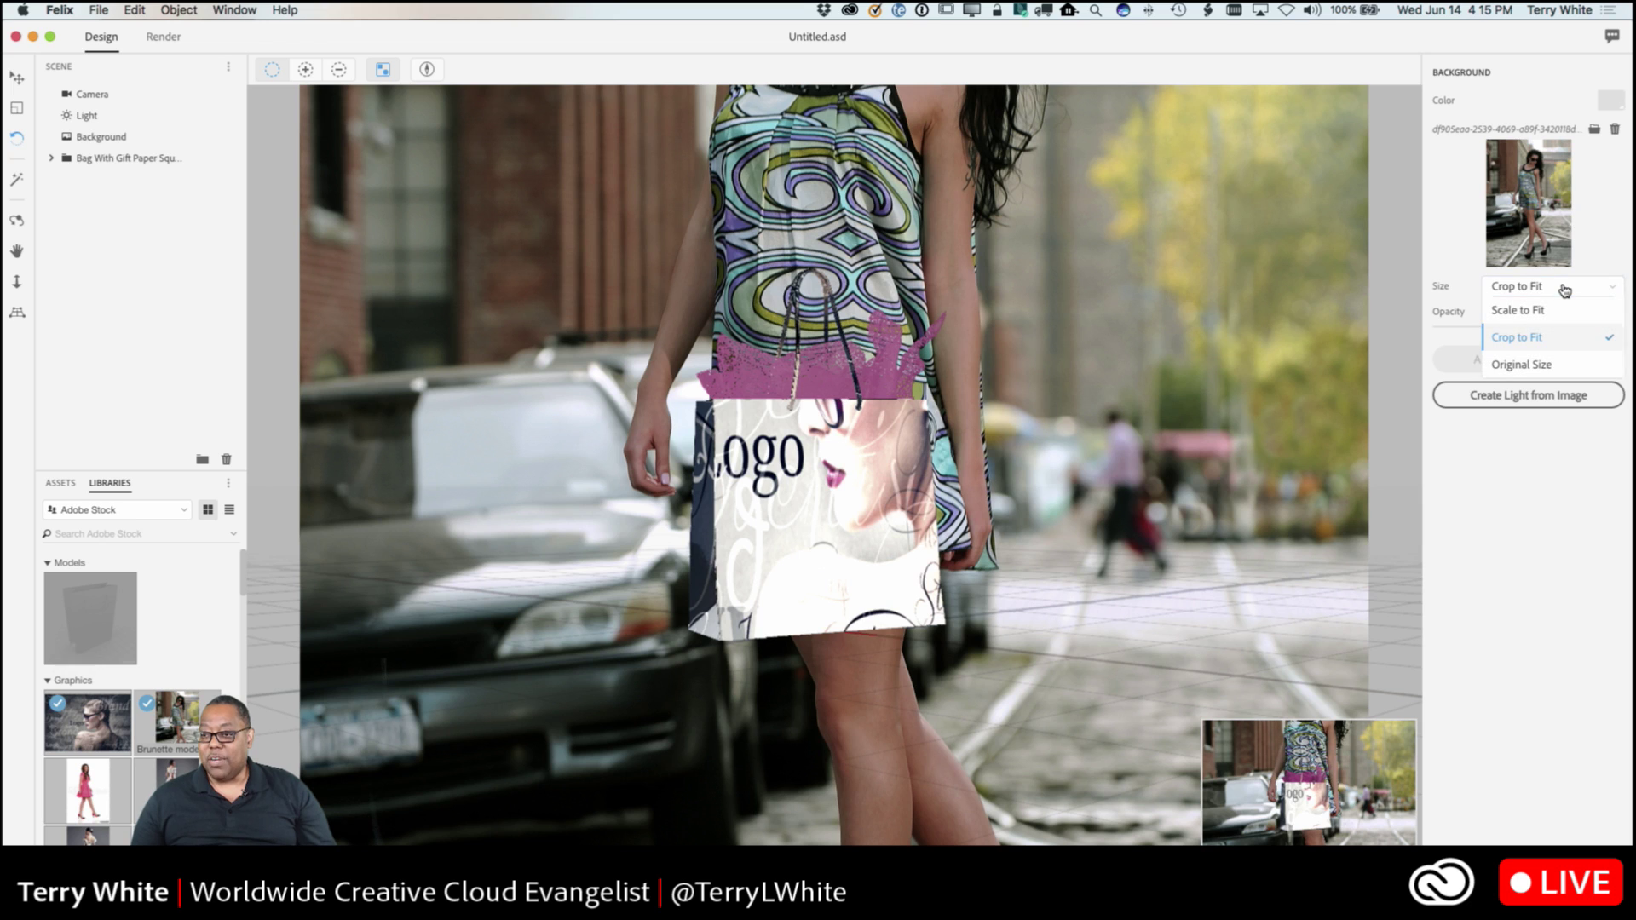
left_click(1518, 311)
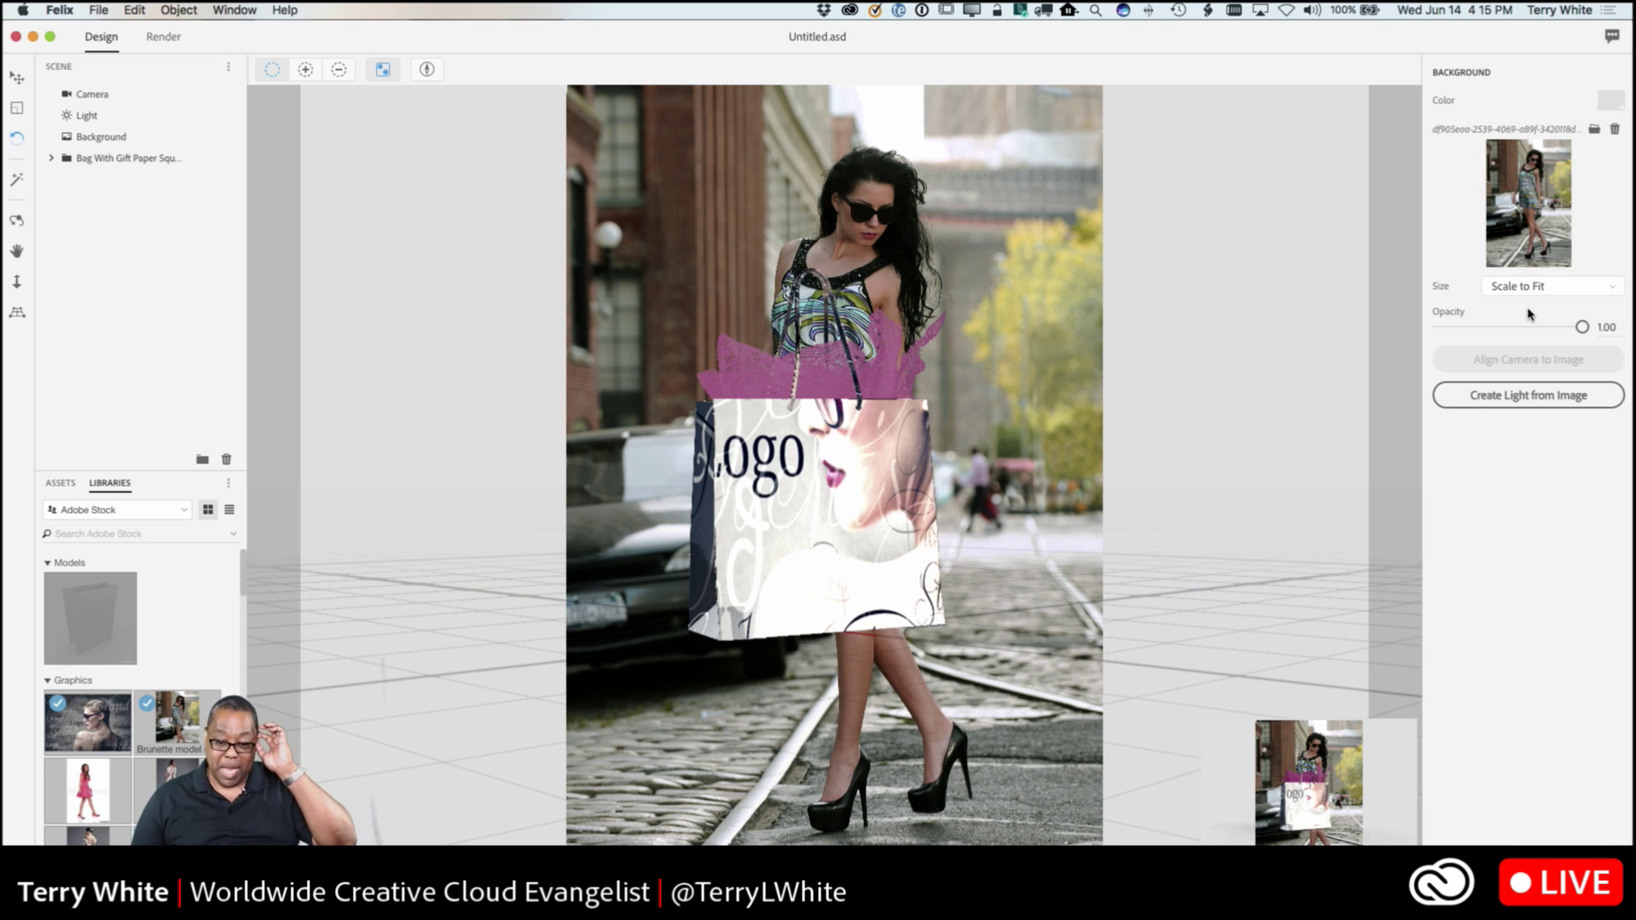
mouse_move(1537, 354)
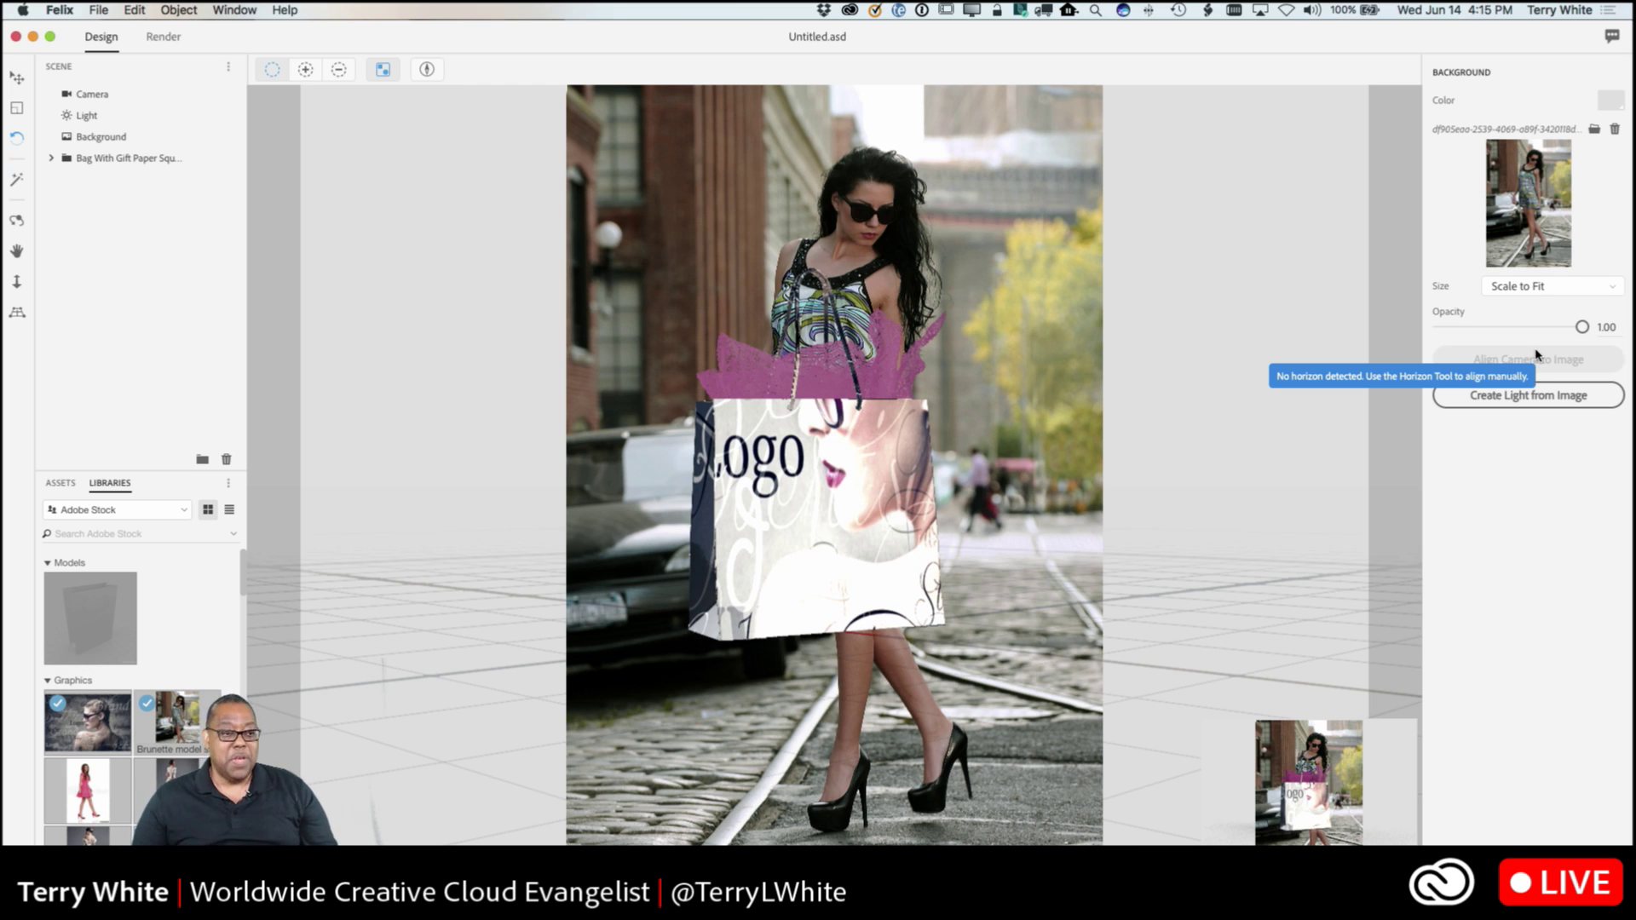
- Lower the scene's horizon to near the model's lower legs in the background photo using the Horizon Tool
left_click(16, 314)
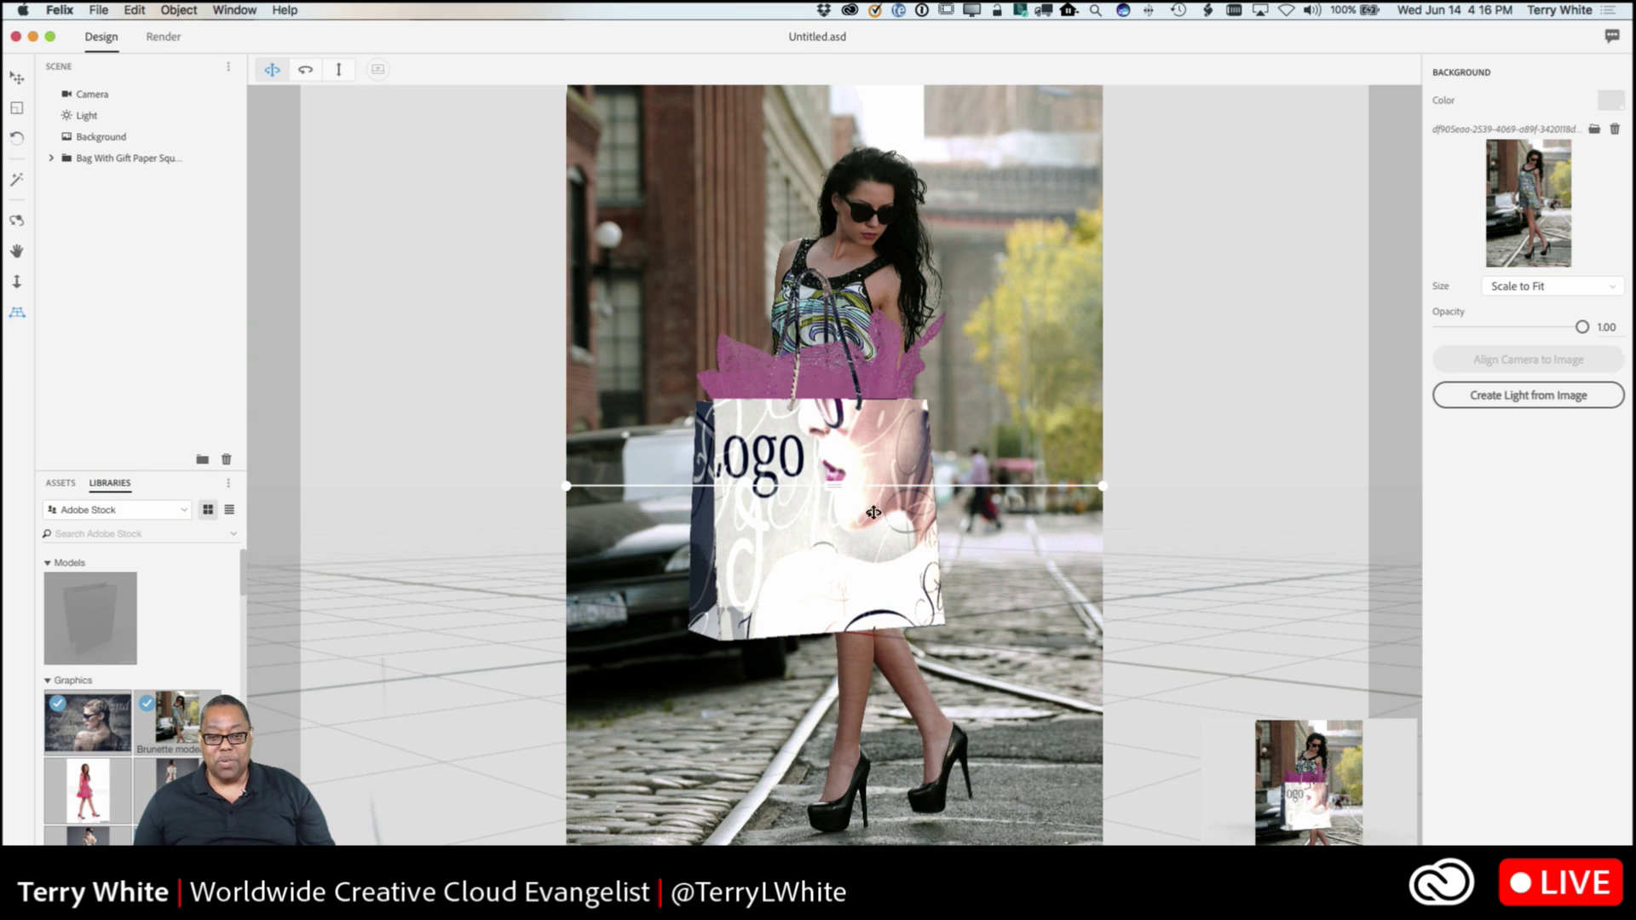
left_click_drag(834, 514, 825, 707)
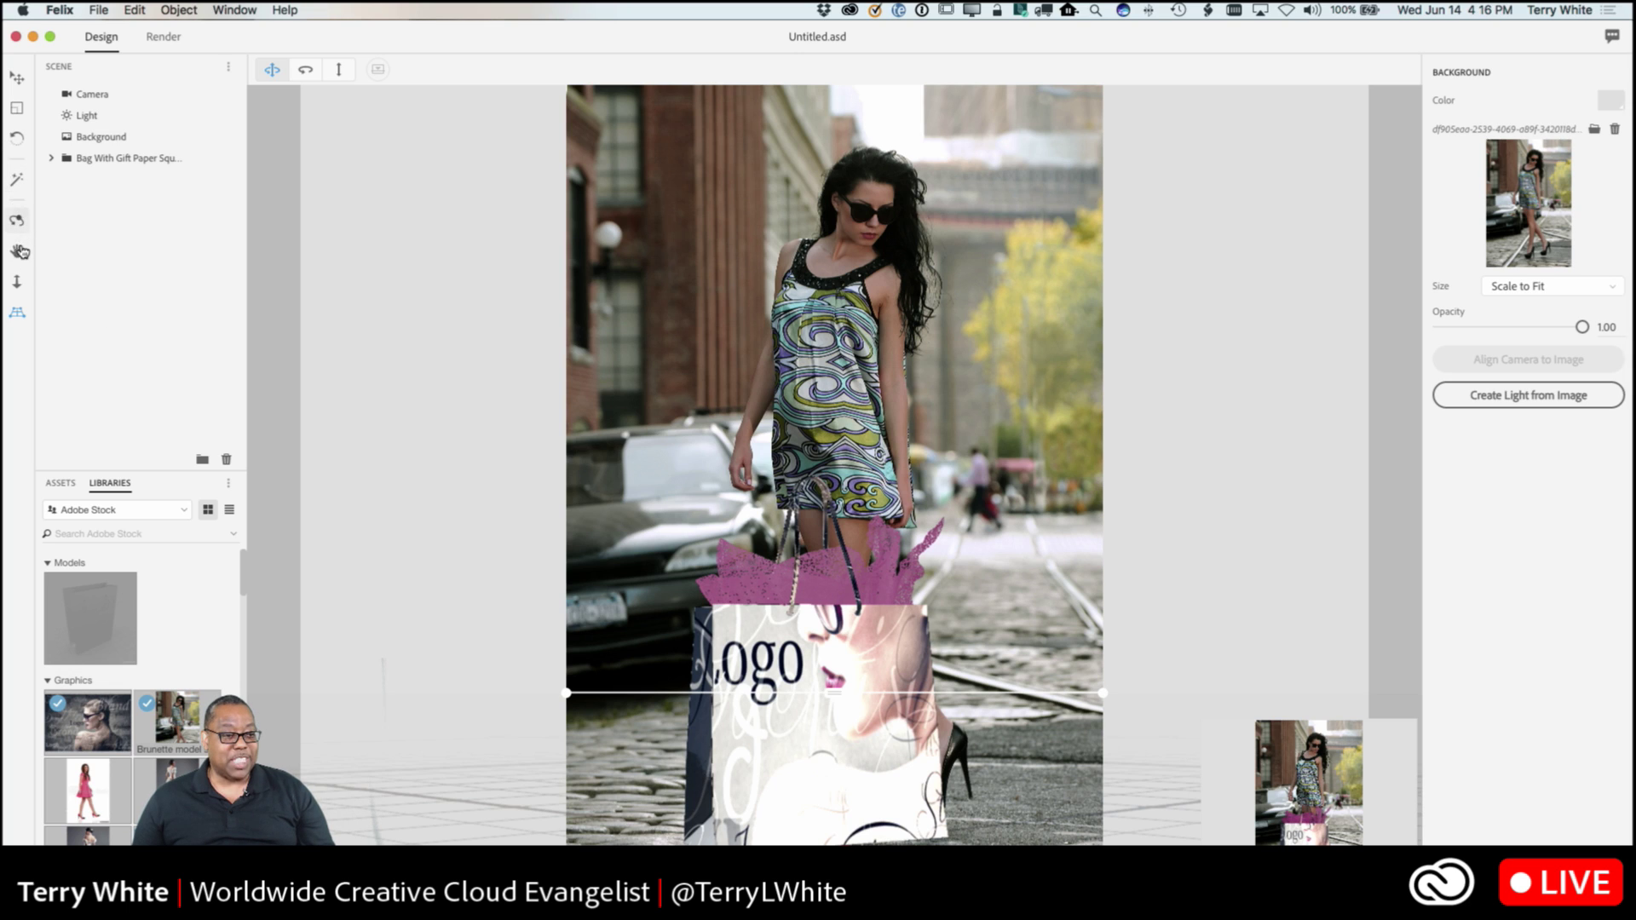
- Select the gift bag group and scale it down uniformly to 0.2 on all axes
left_click(17, 110)
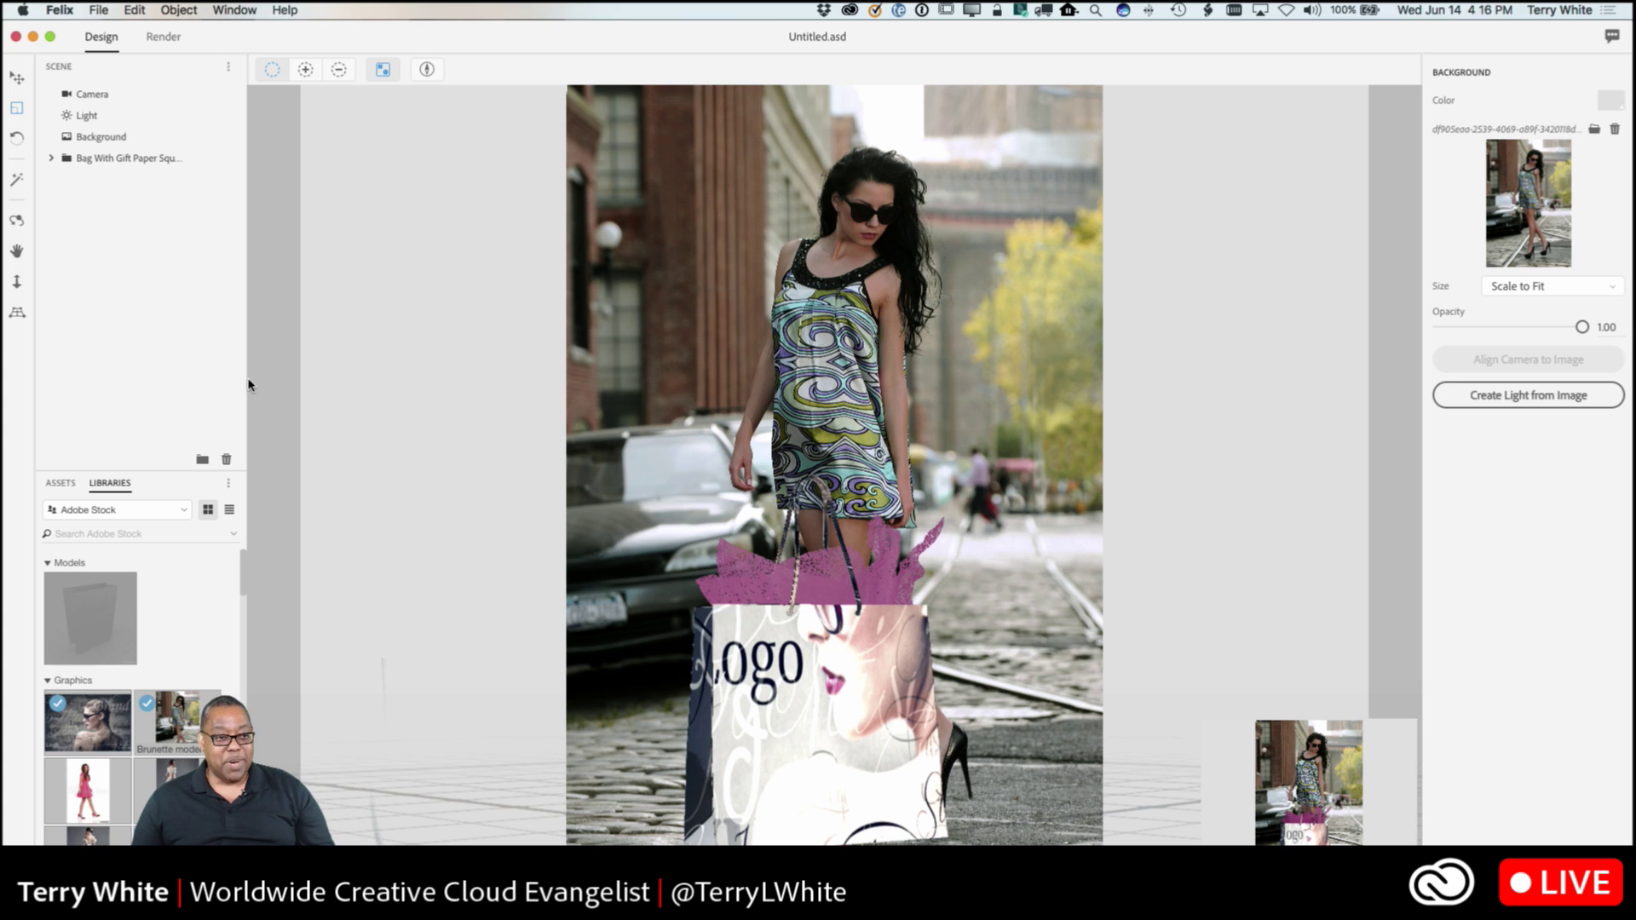
left_click(118, 158)
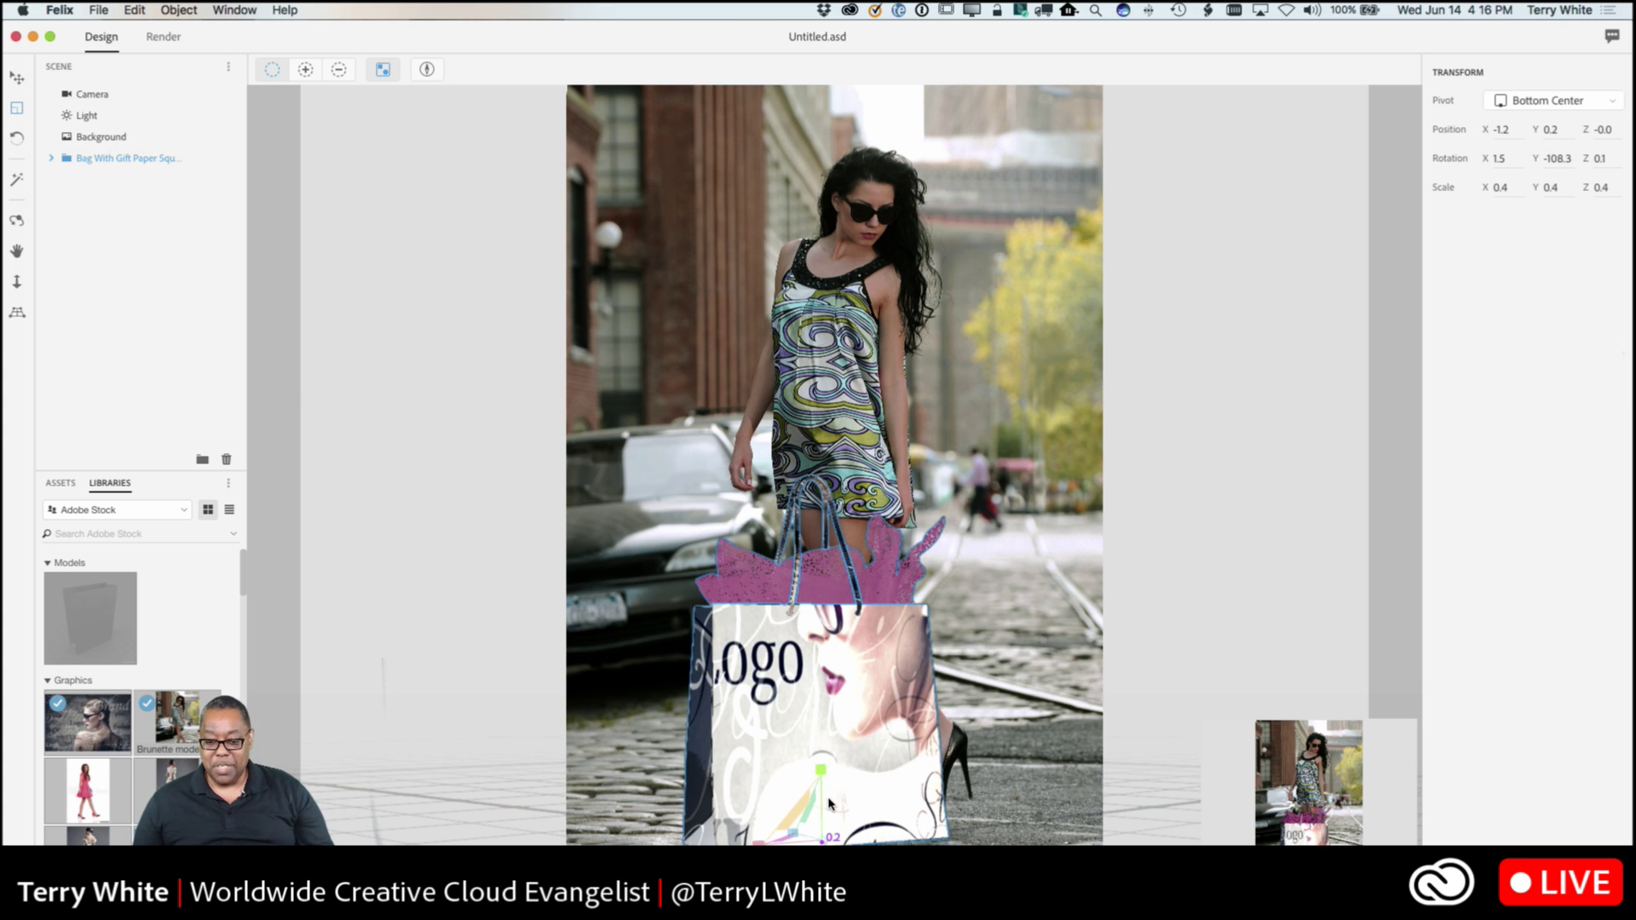
left_click_drag(820, 833, 821, 891)
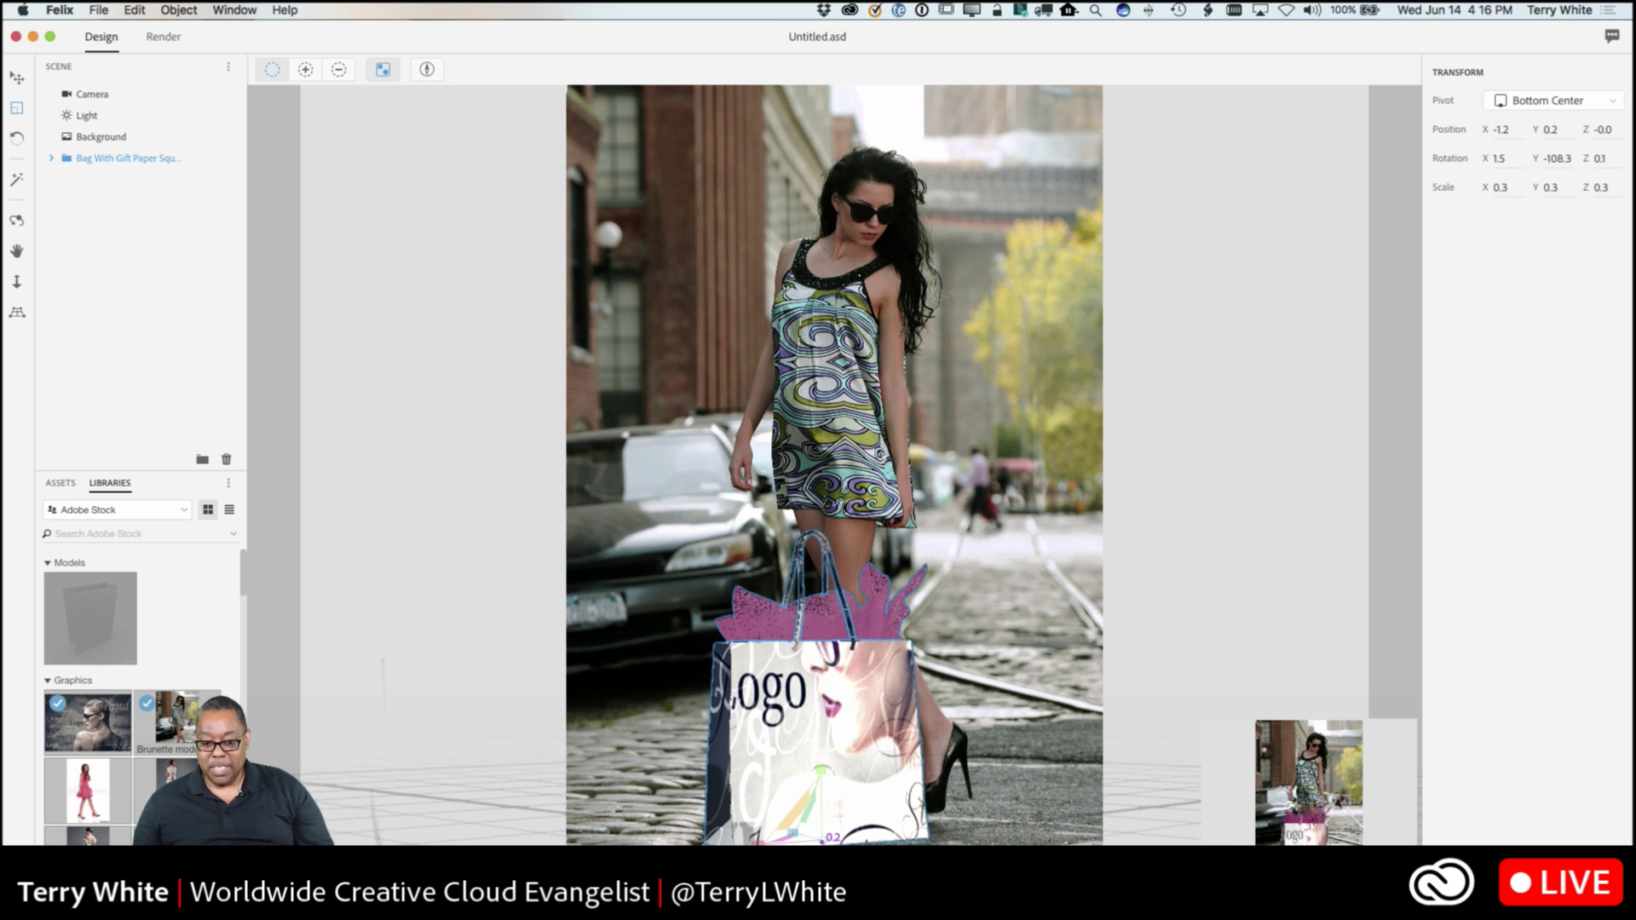
left_click_drag(814, 835, 811, 881)
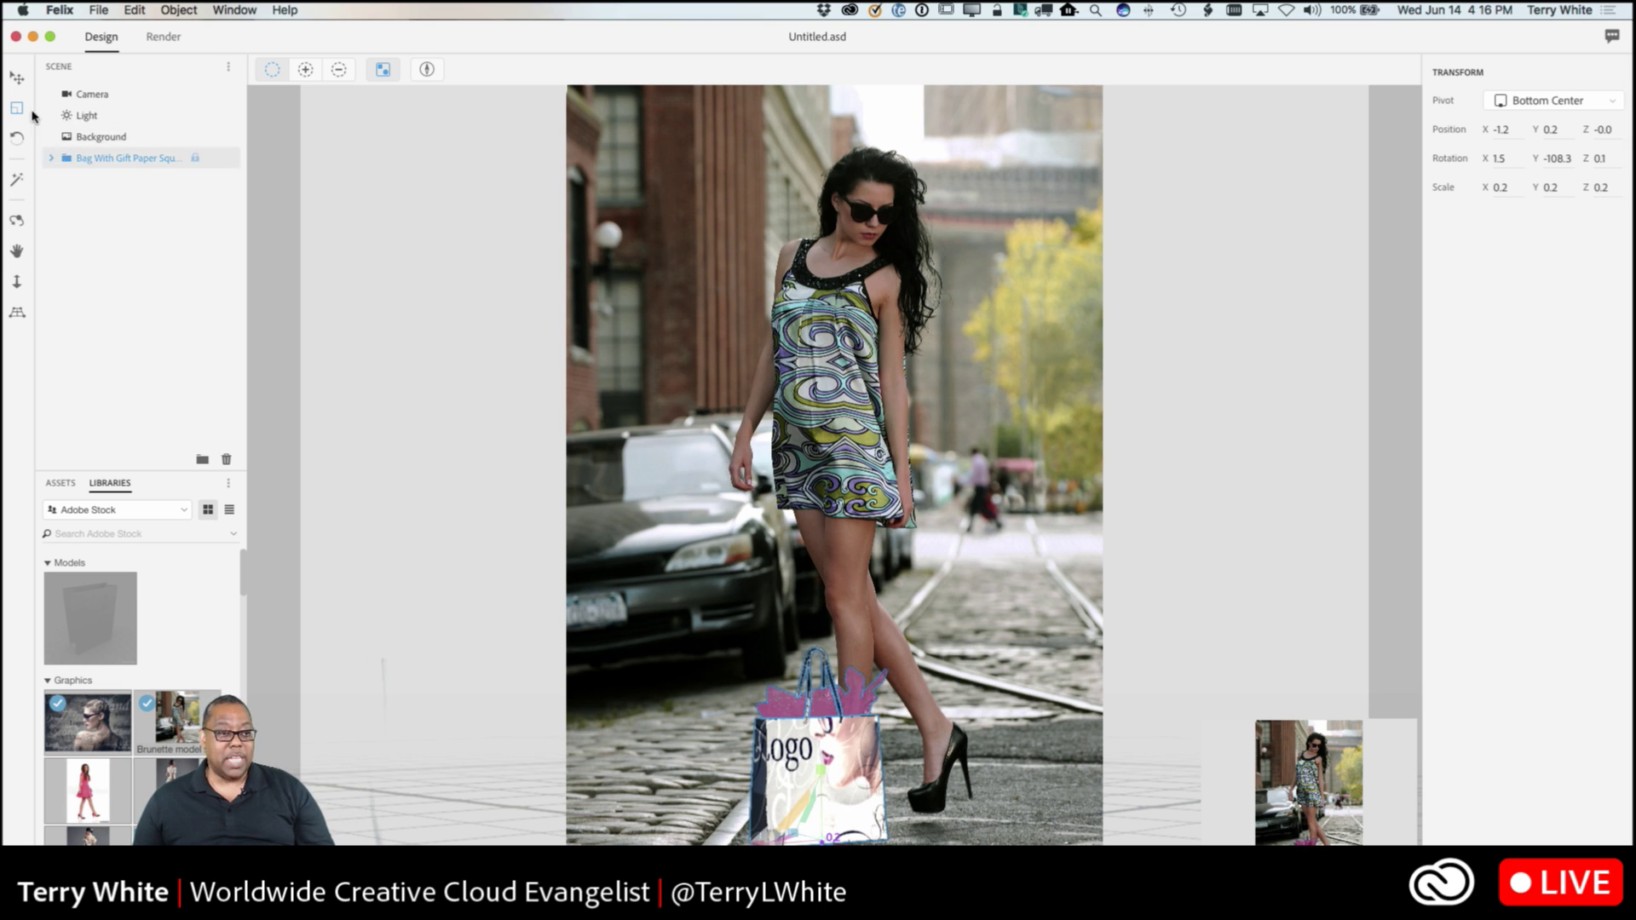
- Move the bag to X -3.7, Y 11.8, Z 5.1 so it hangs from the model's hand, and orbit the camera to show more of its side
left_click(16, 78)
left_click_drag(847, 803, 769, 641)
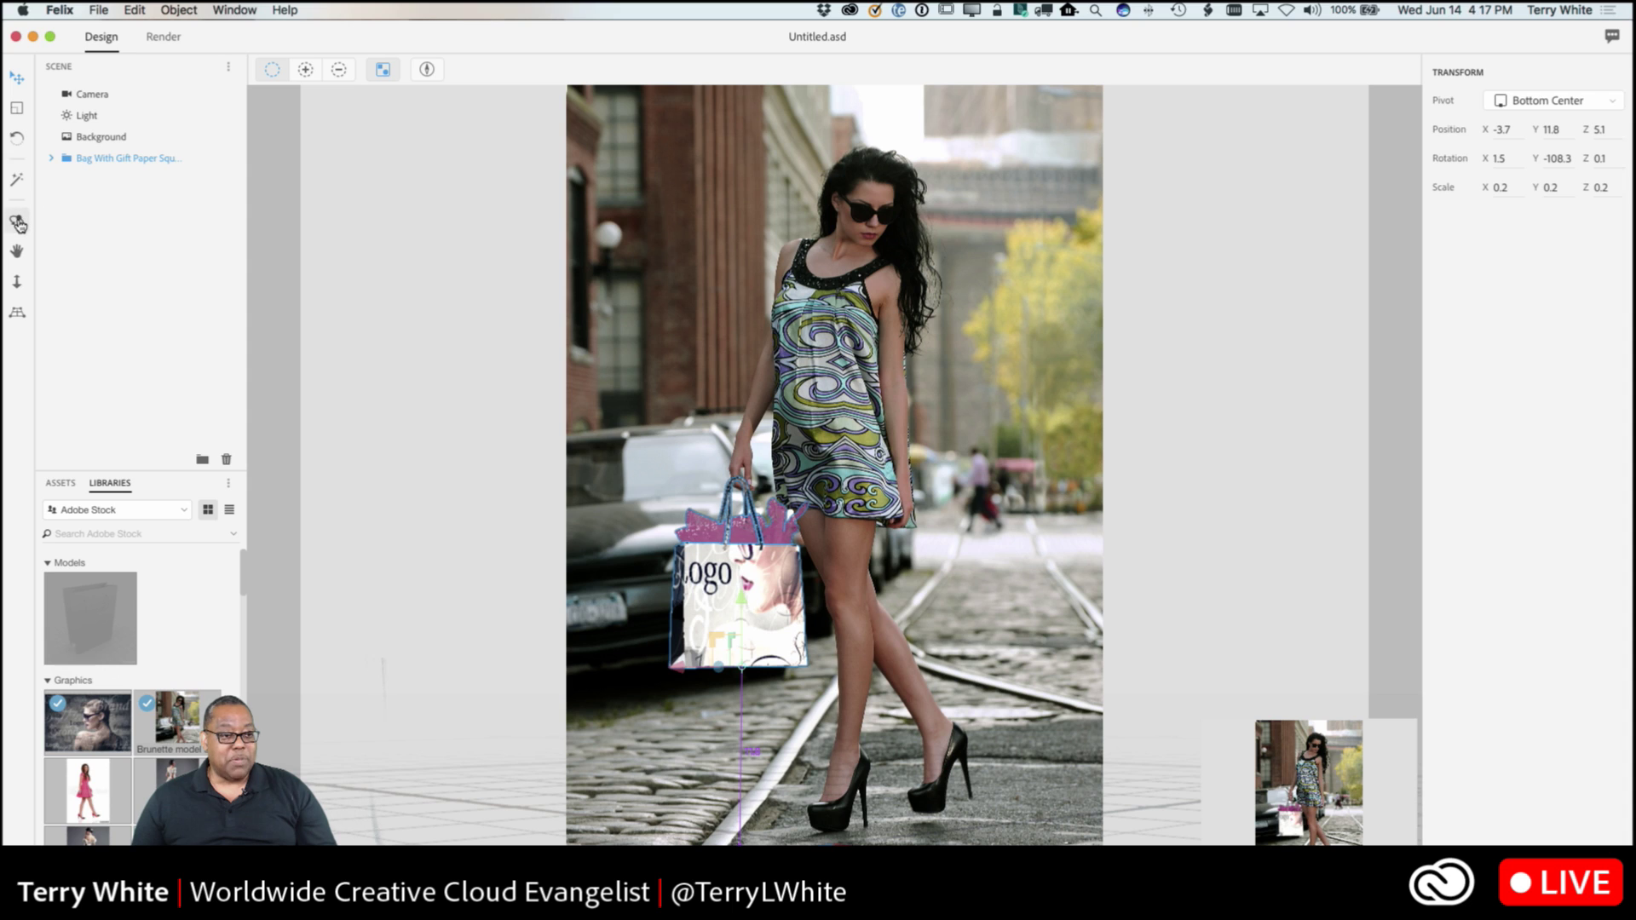
left_click(18, 223)
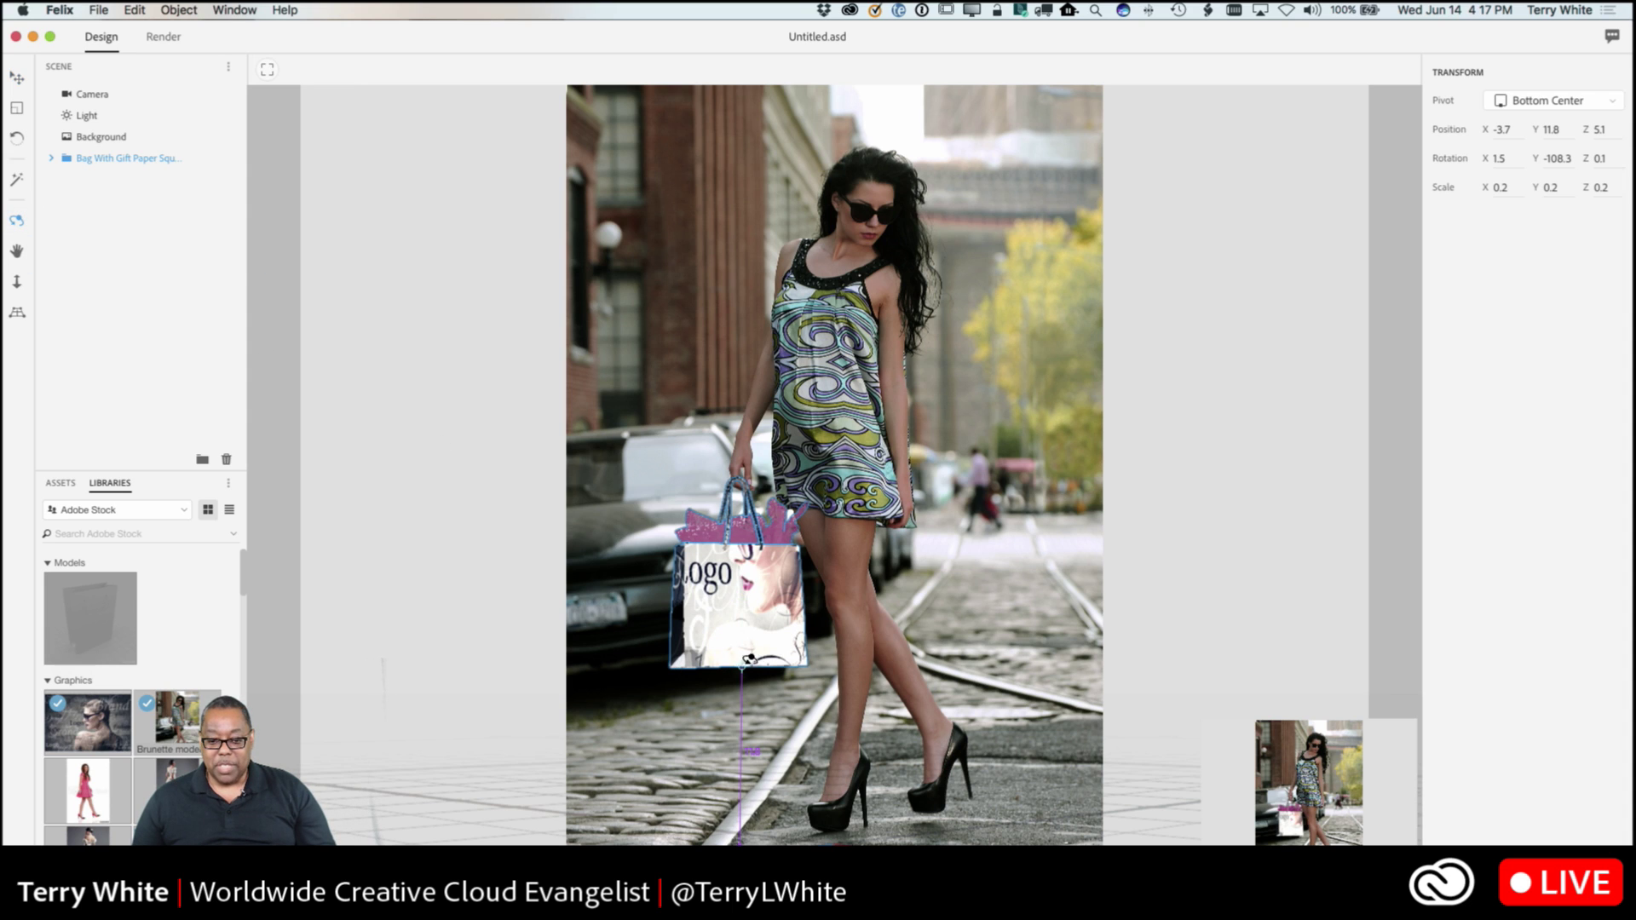
left_click_drag(750, 658, 842, 657)
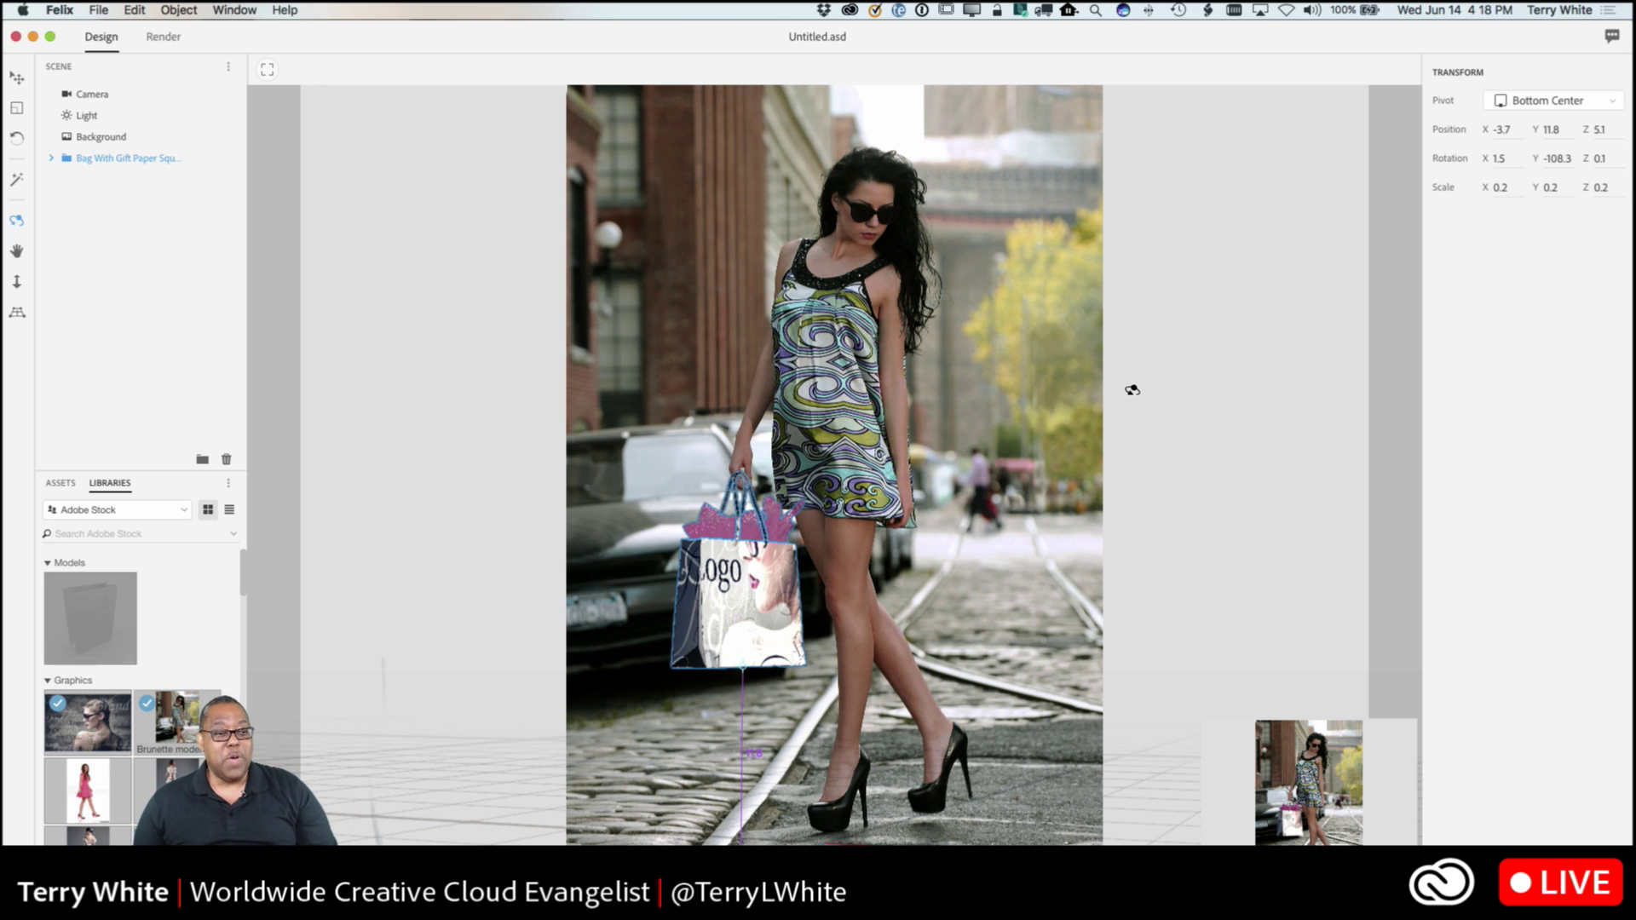
- Create the scene light from the background image, with light intensity 12.00 and light threshold 0.58
left_click(107, 138)
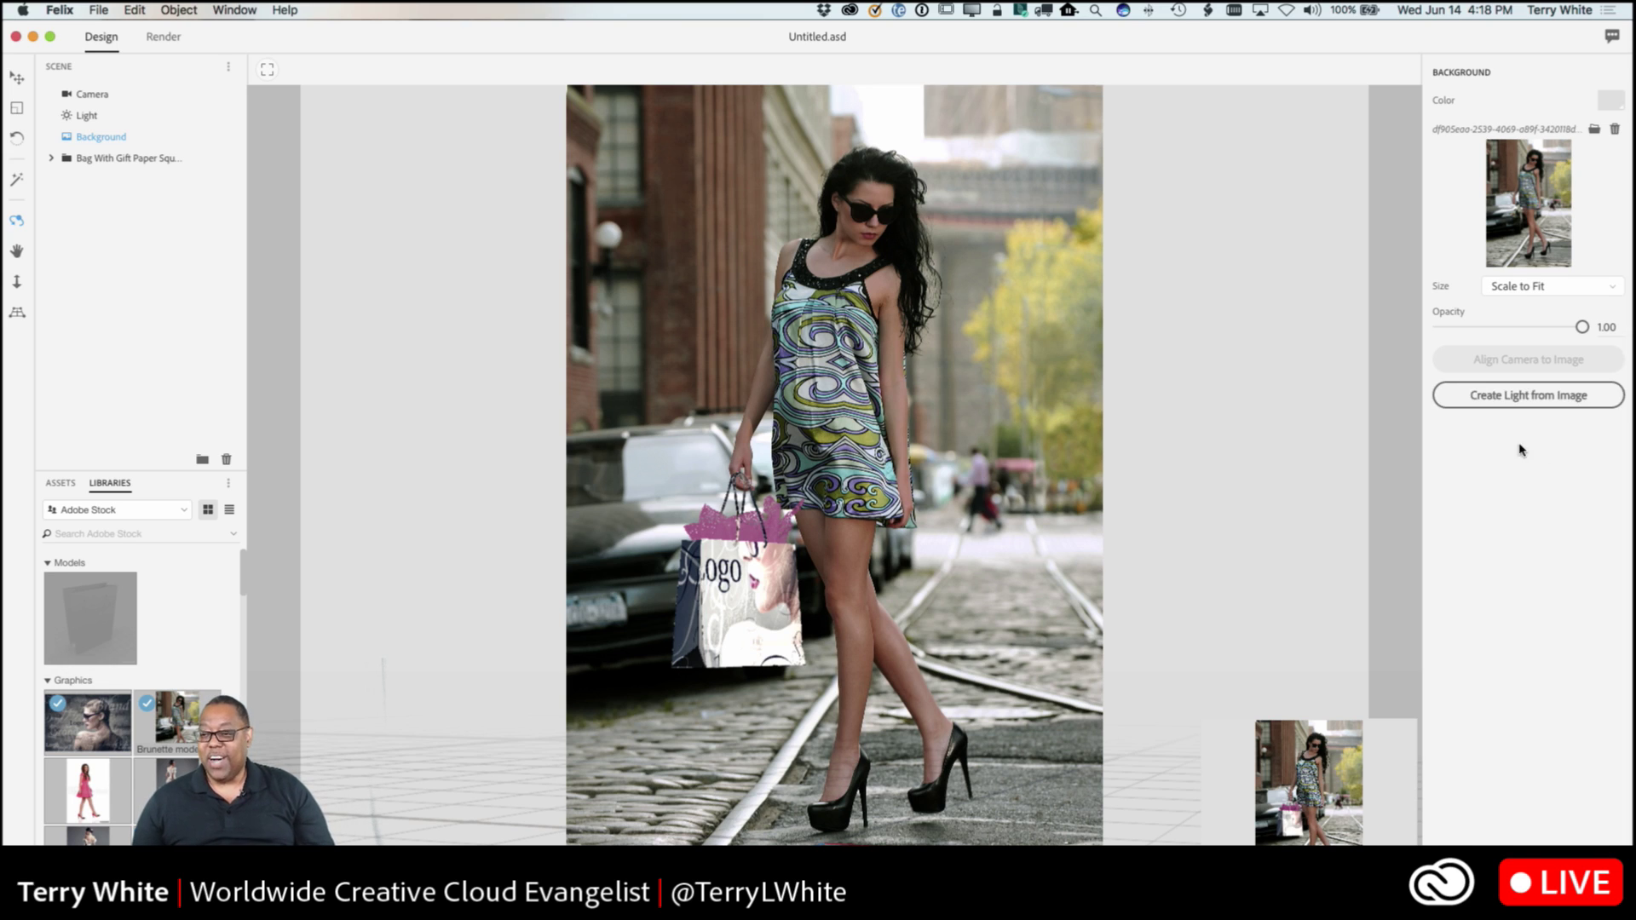
left_click(1524, 406)
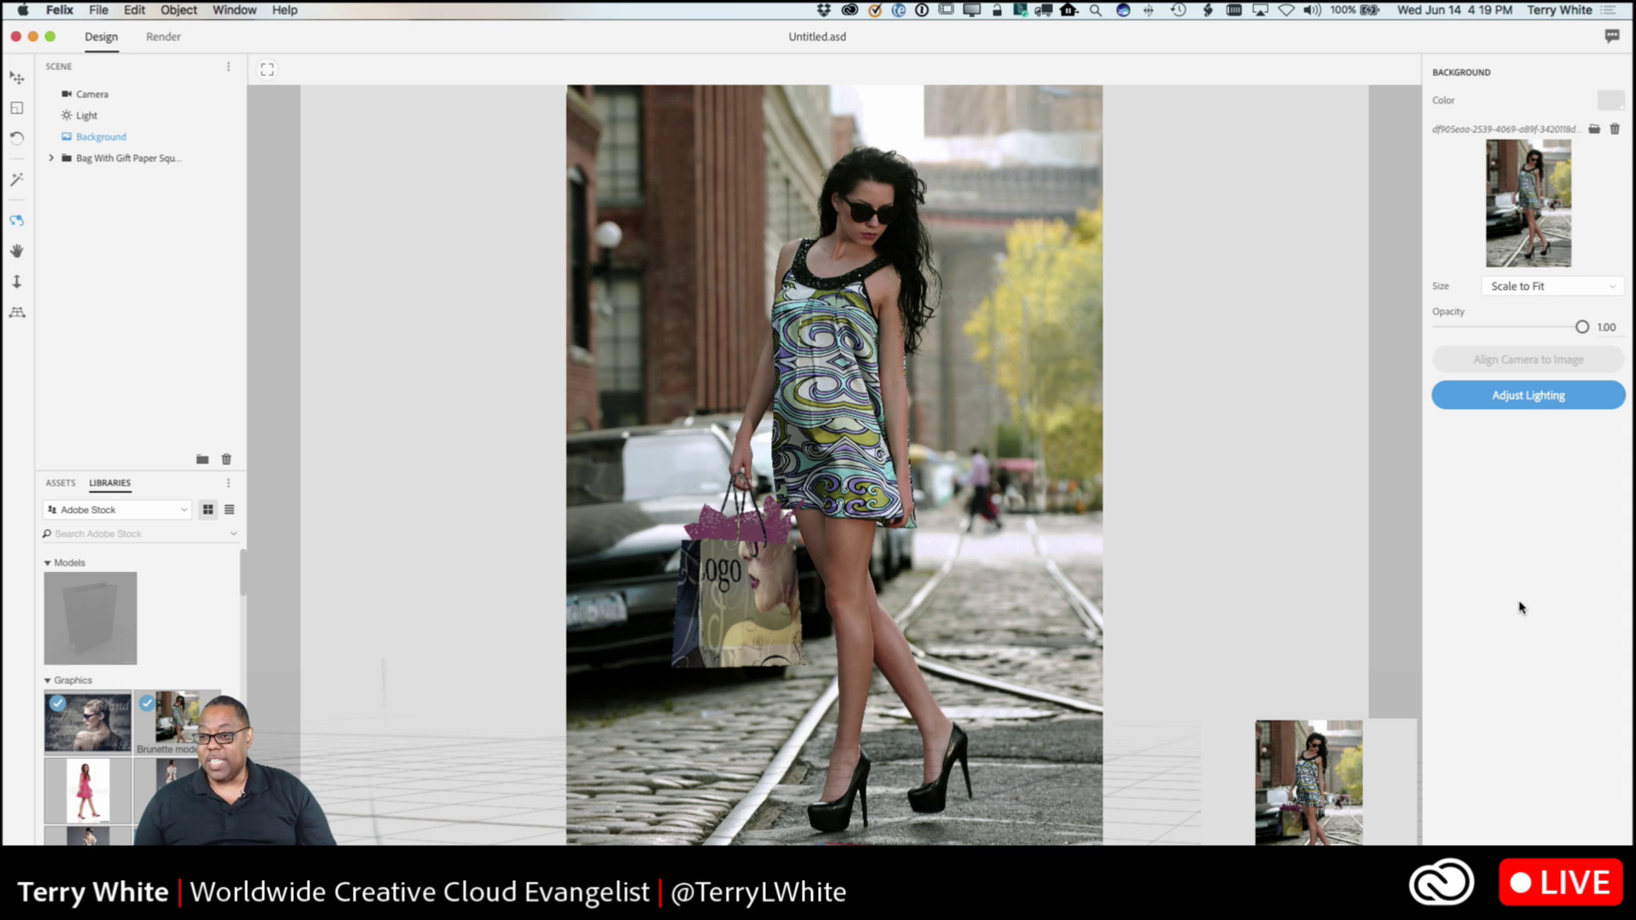
left_click(110, 119)
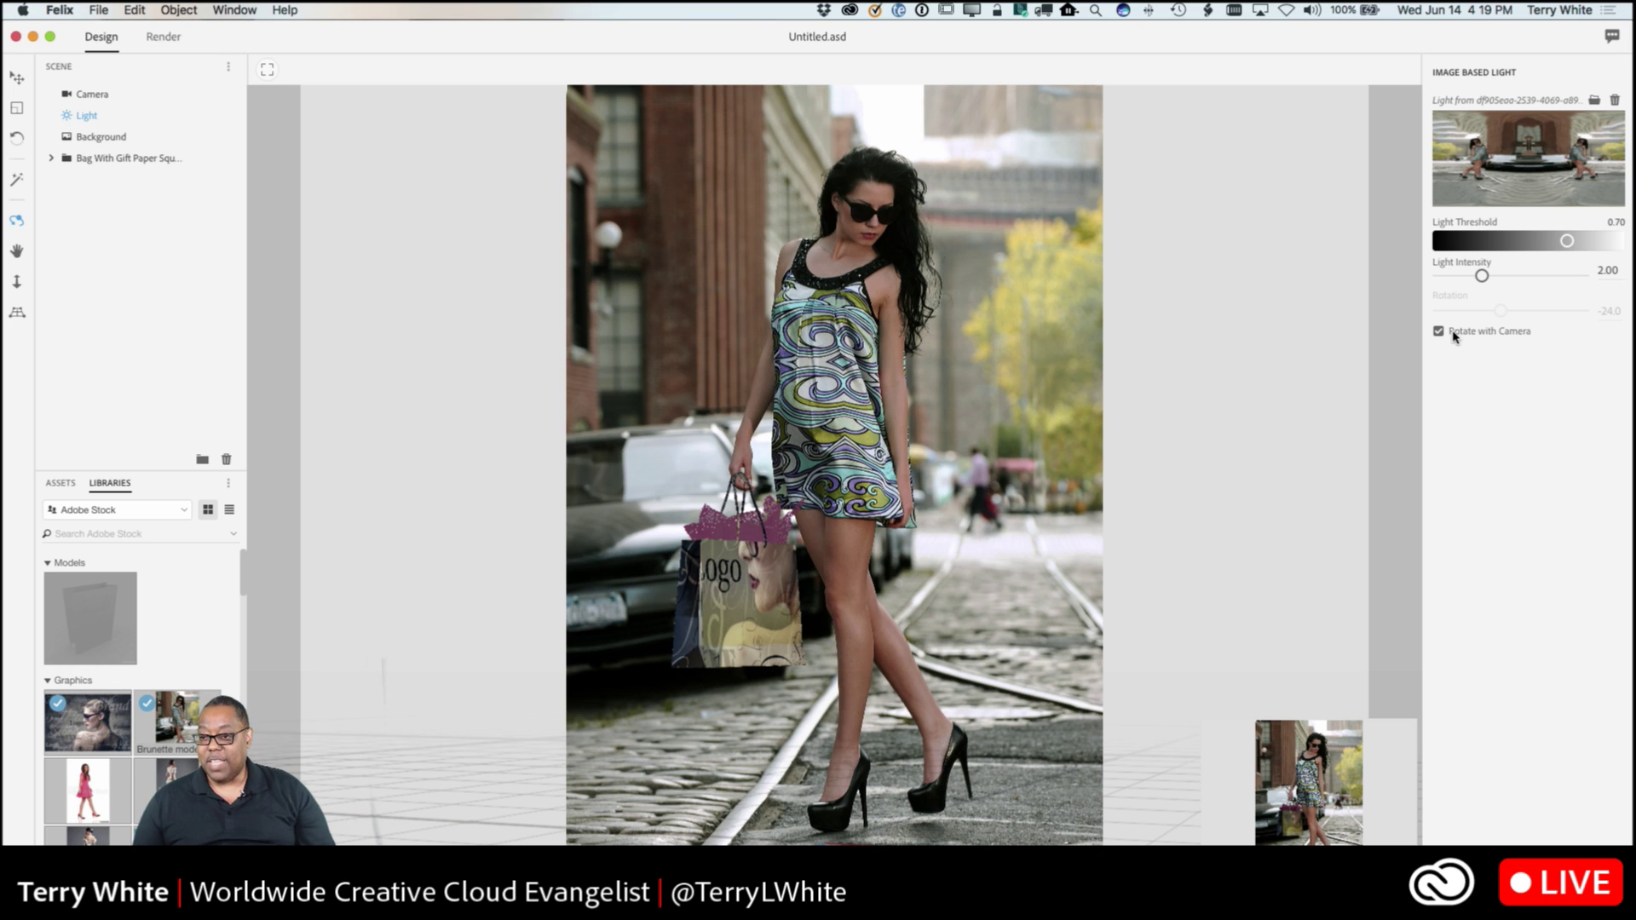
left_click_drag(1482, 276, 1543, 241)
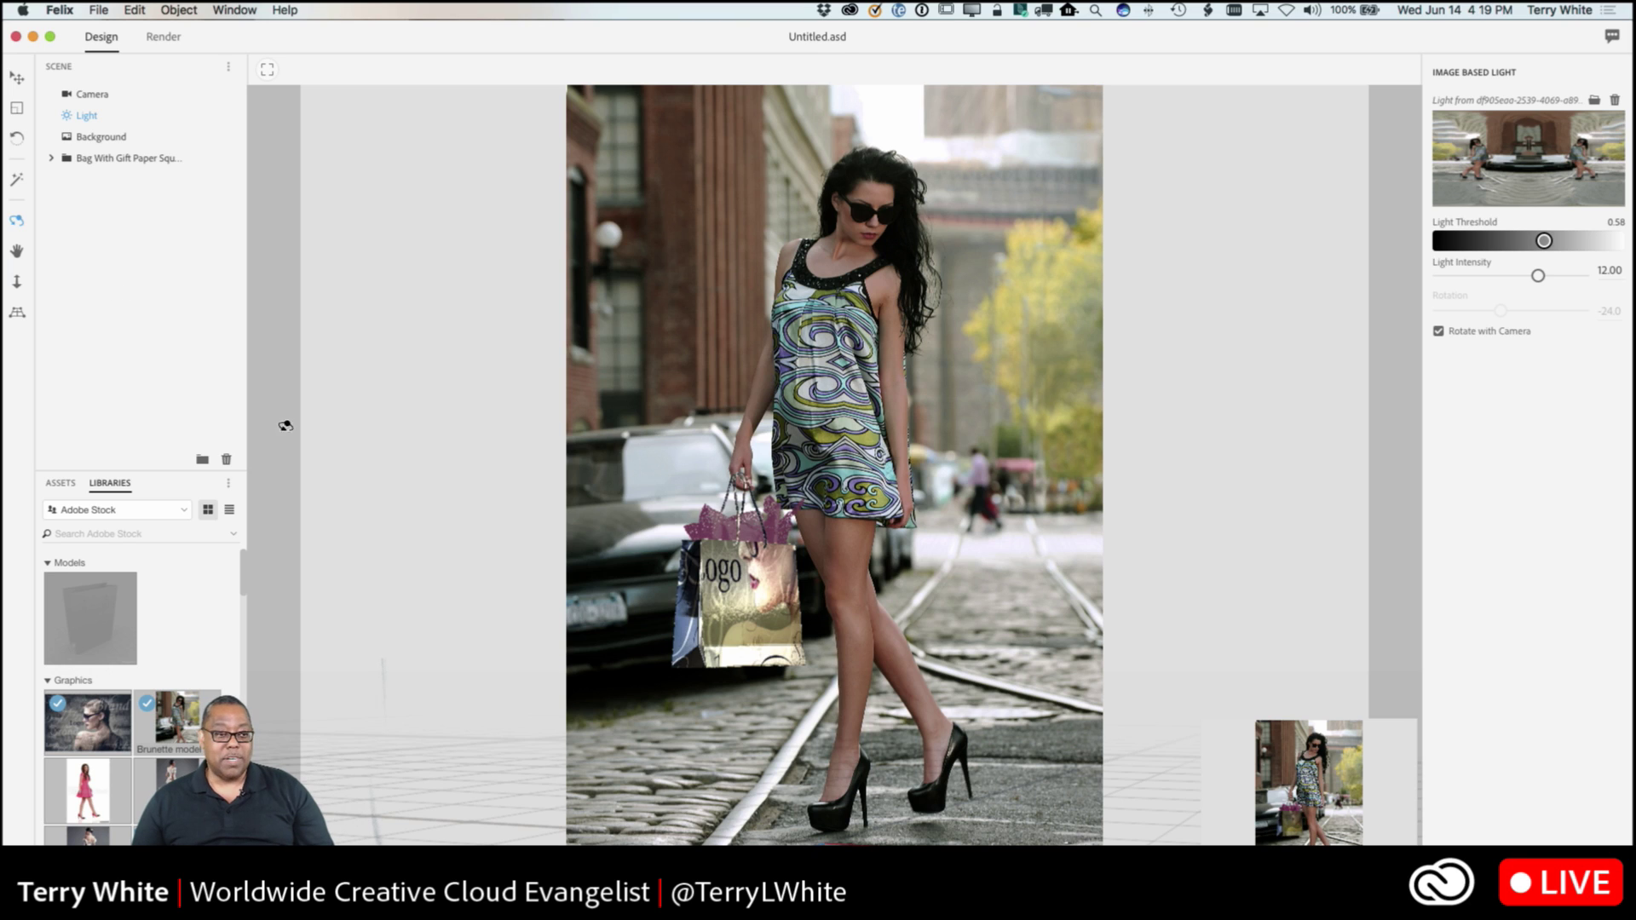
- With the gift bag group selected, orbit the camera slightly further to angle the bag's side panel toward the viewer
left_click(19, 221)
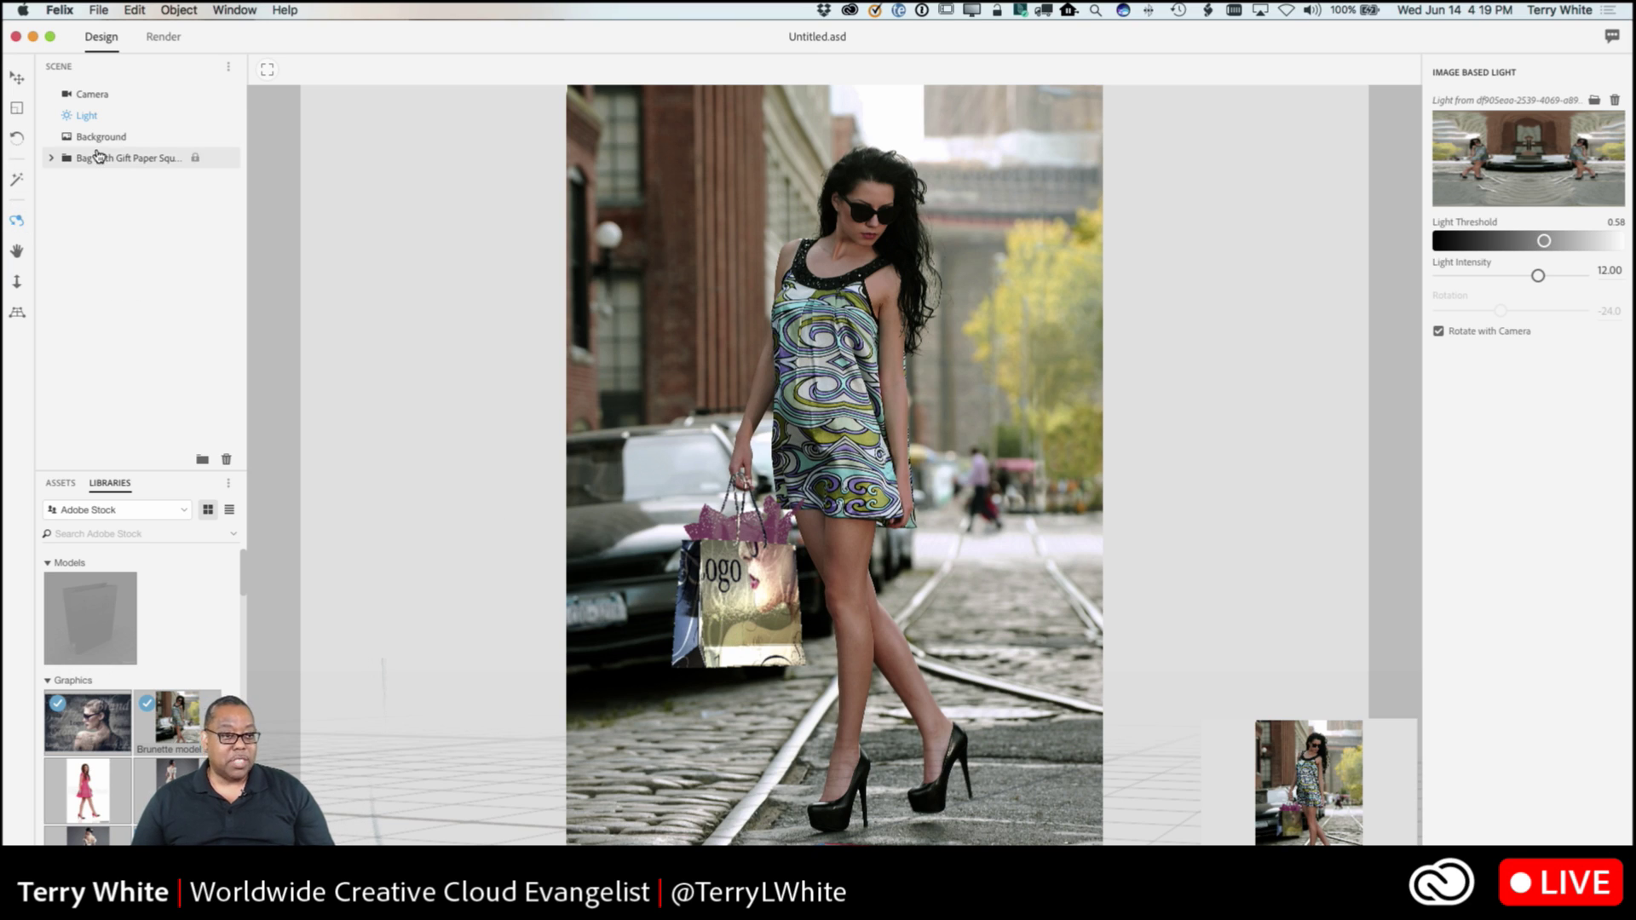
left_click(98, 159)
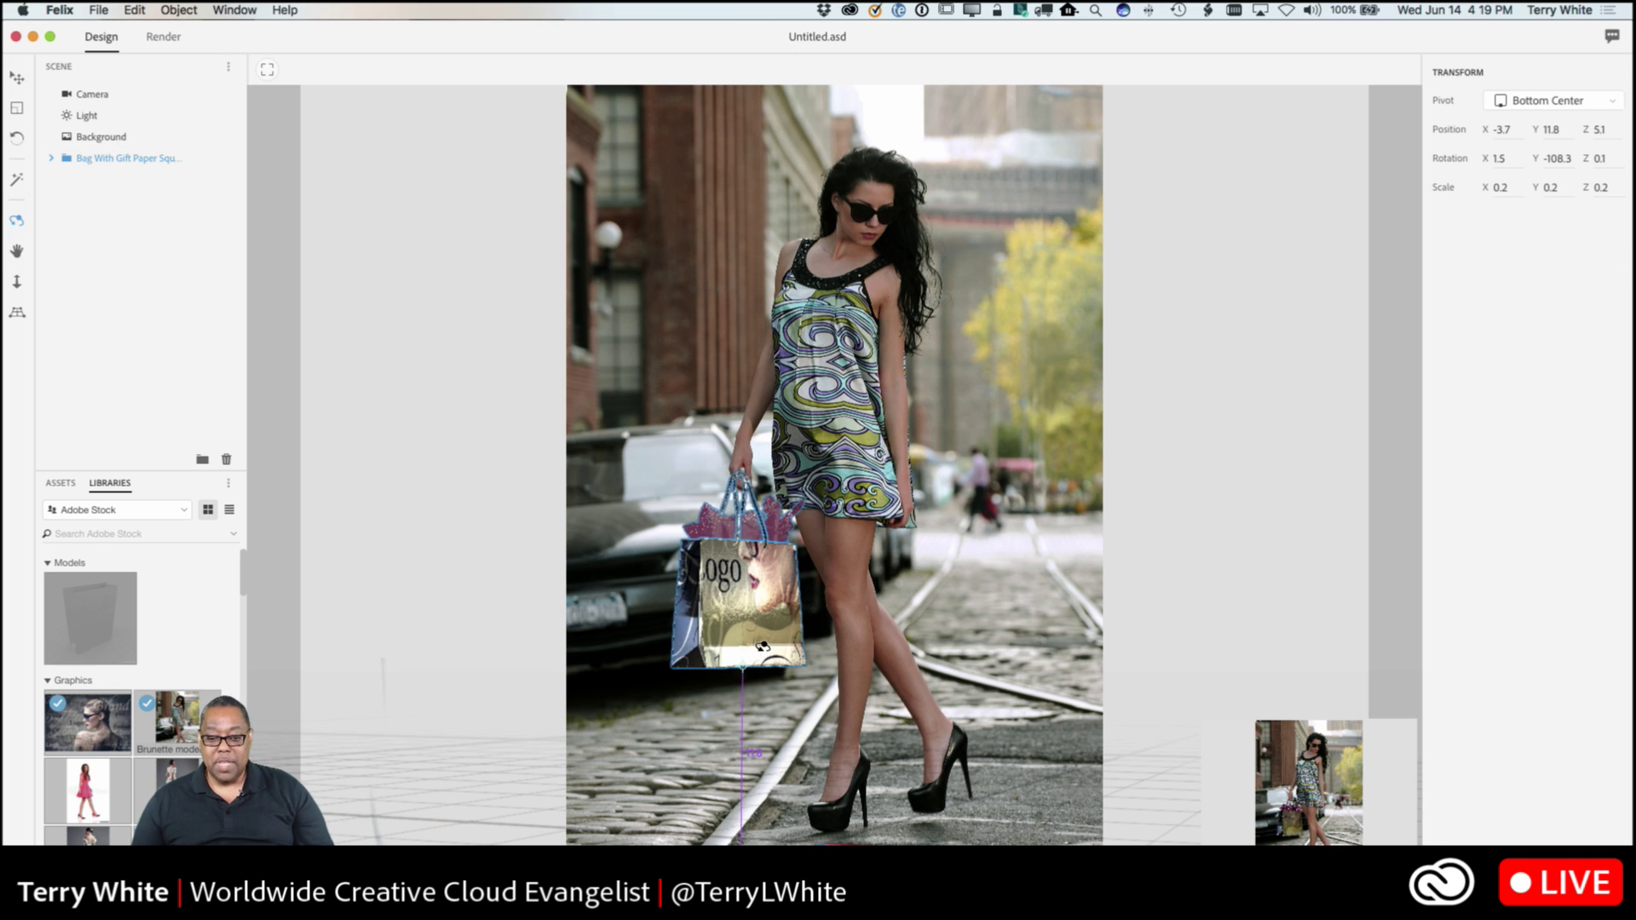
mouse_move(767, 646)
left_mouse_down()
mouse_move(796, 646)
mouse_move(743, 651)
left_mouse_up()
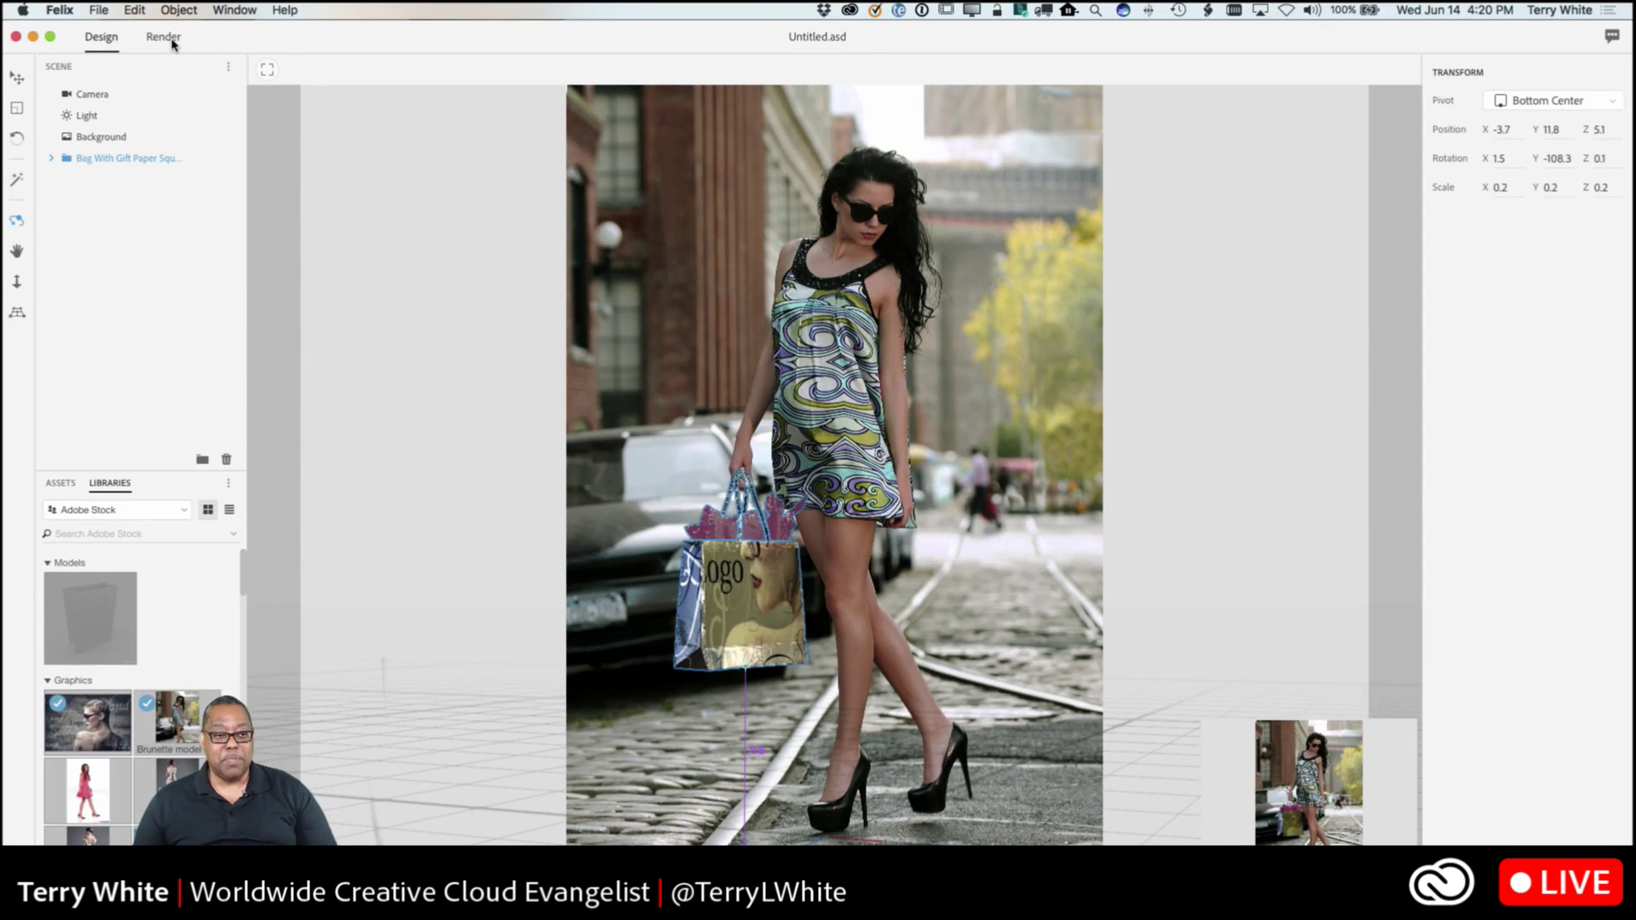
- Review the render quality and format options, keeping Low (Fast) and PSD (layered)
left_click(164, 36)
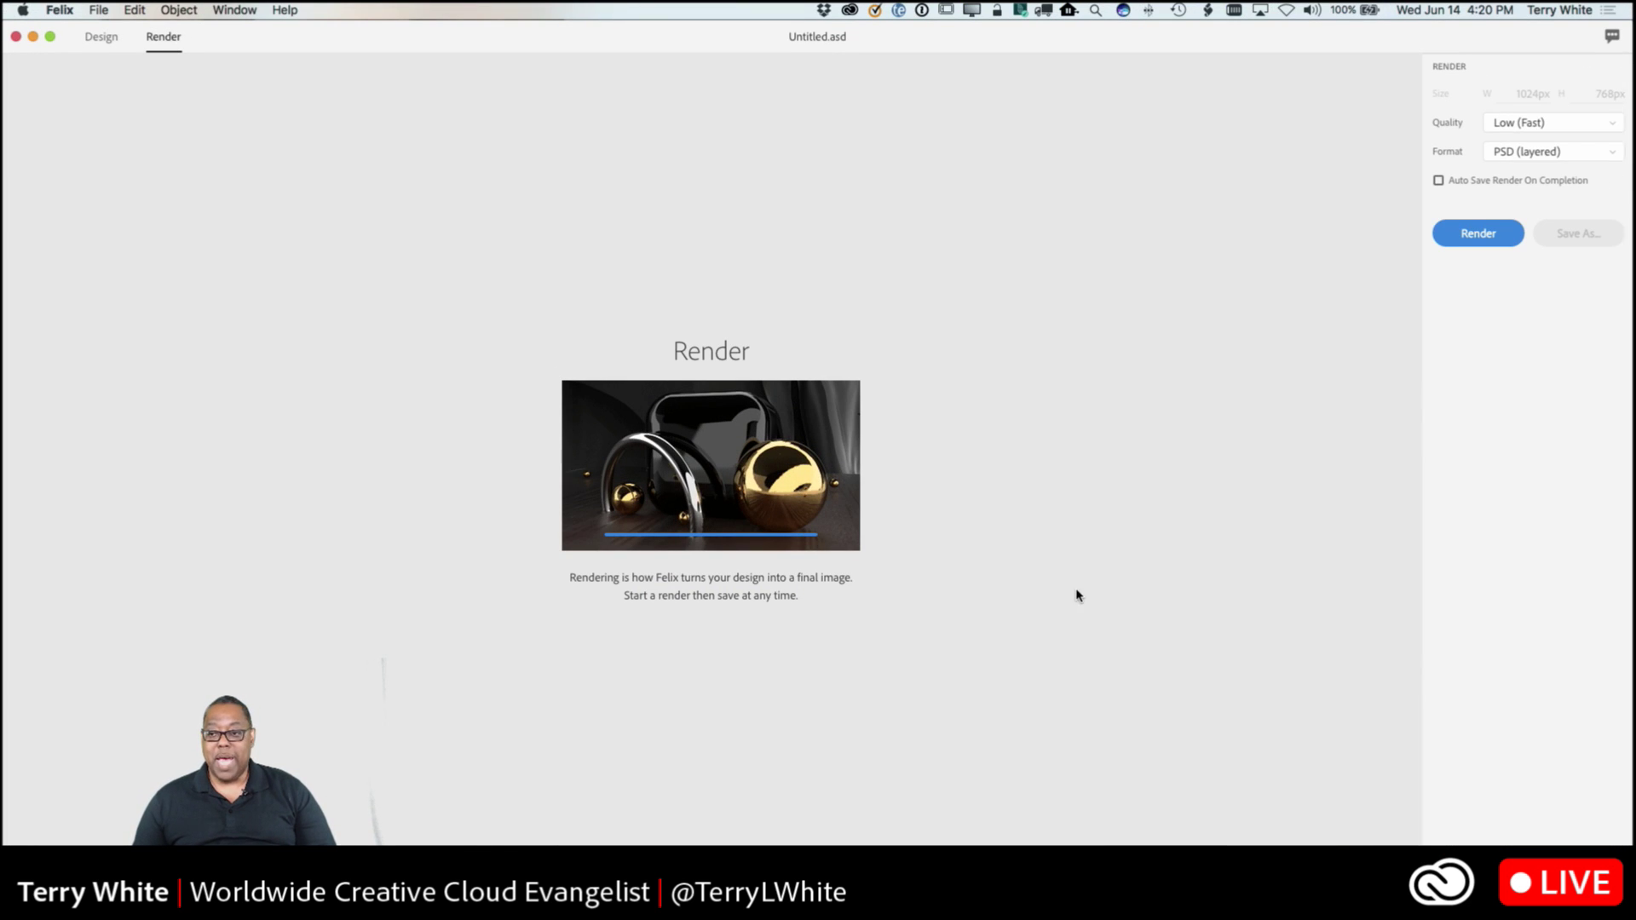
left_click(1536, 124)
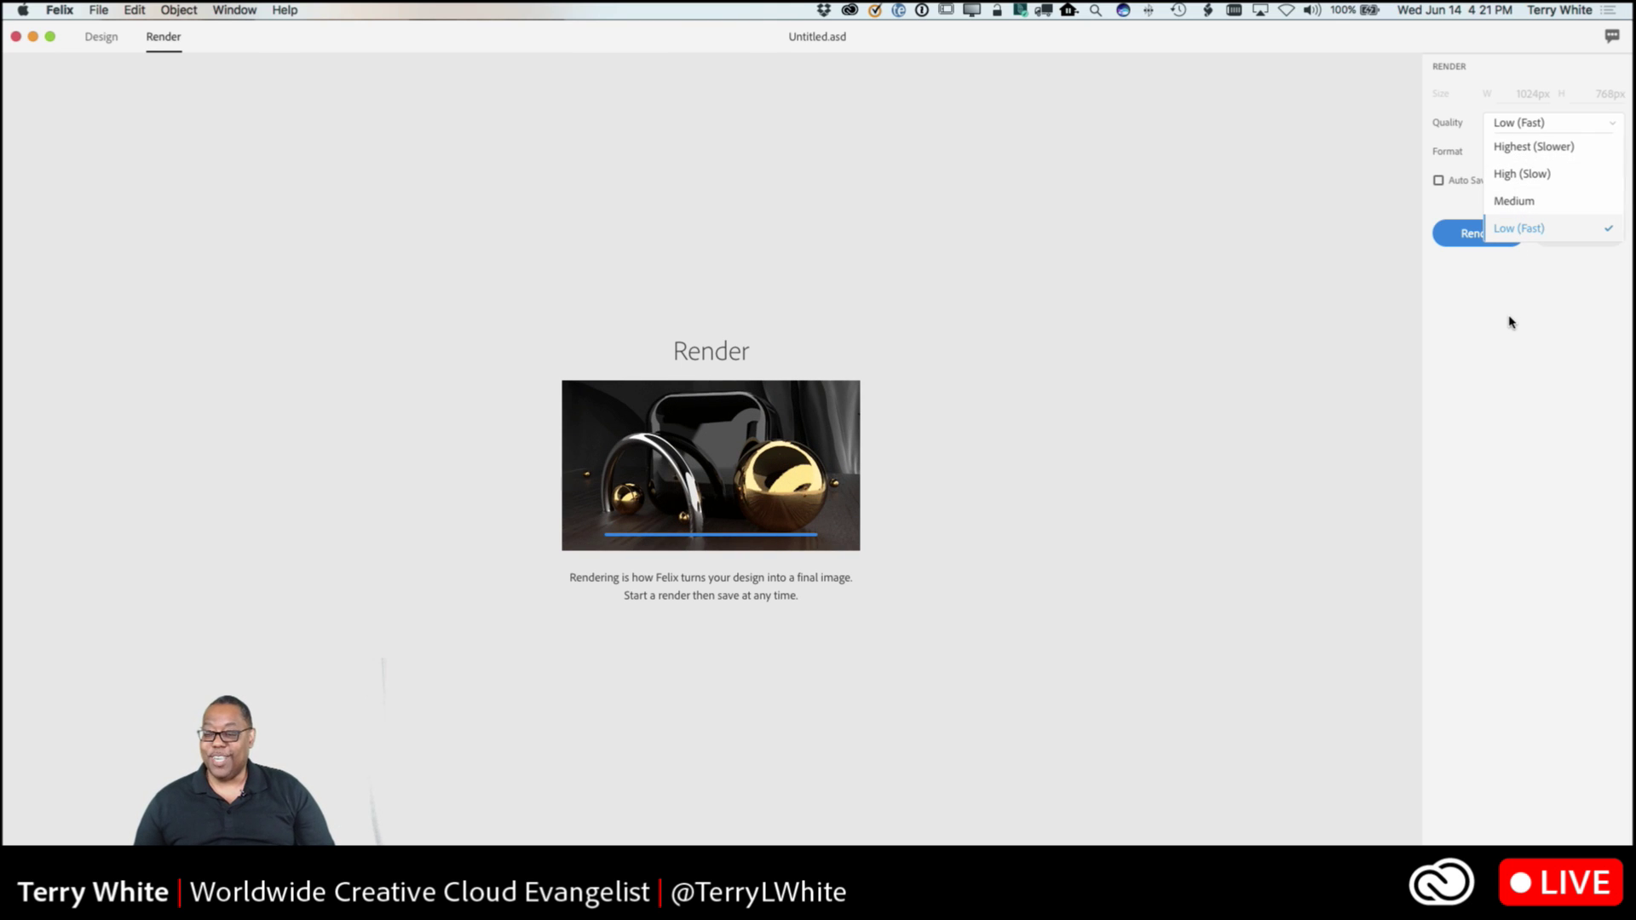
left_click(1479, 321)
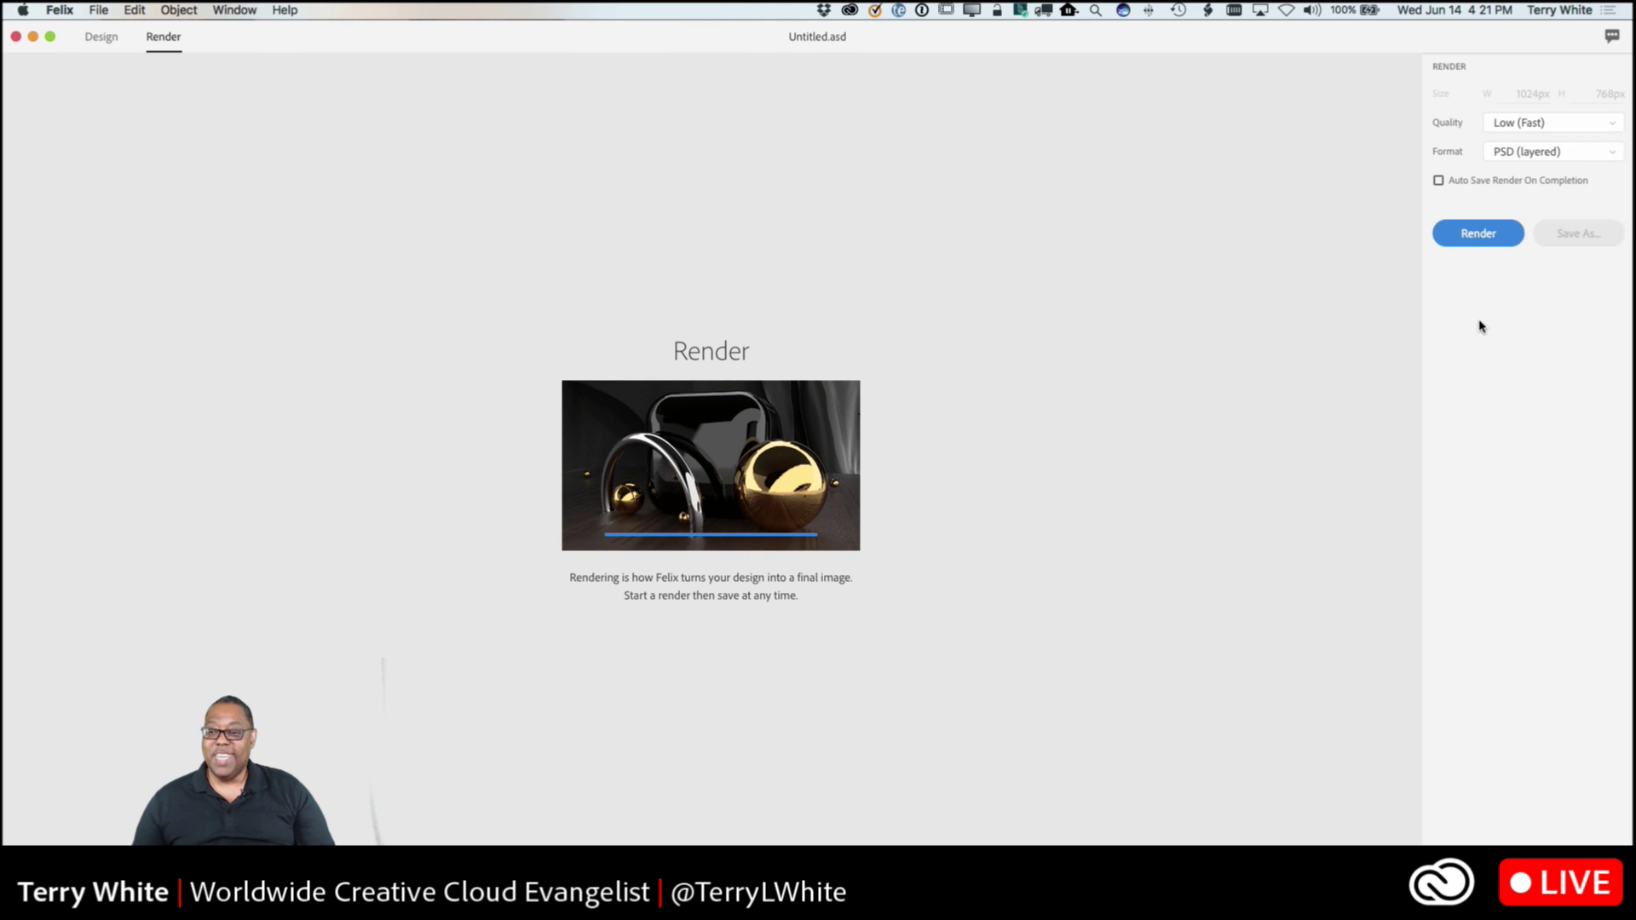
left_click(1520, 156)
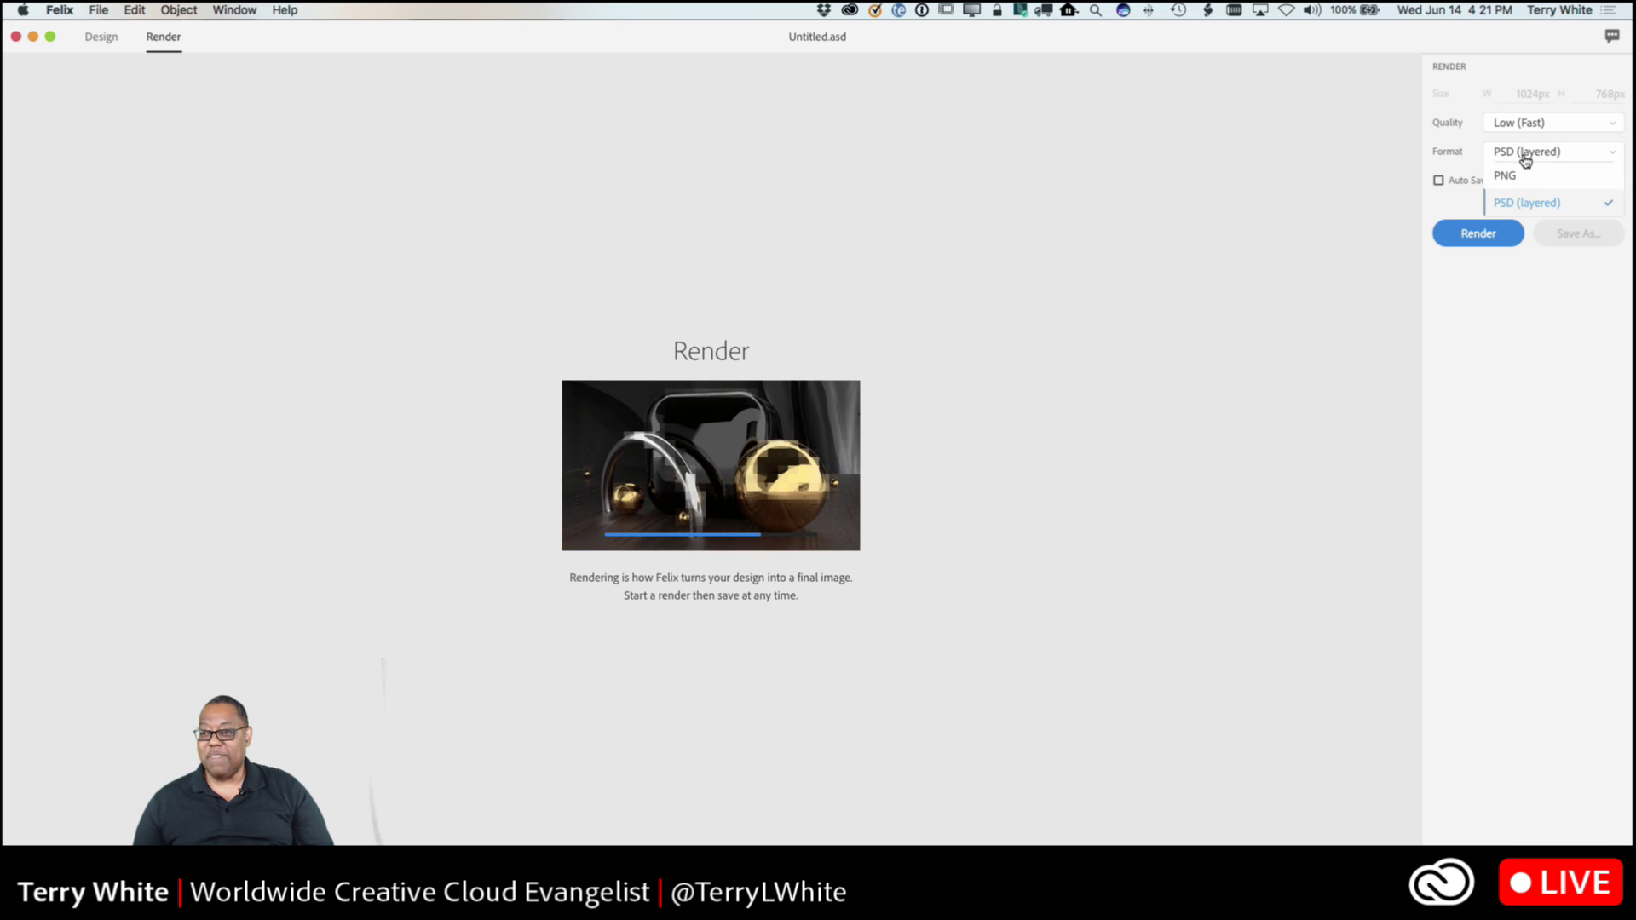
left_click(1526, 157)
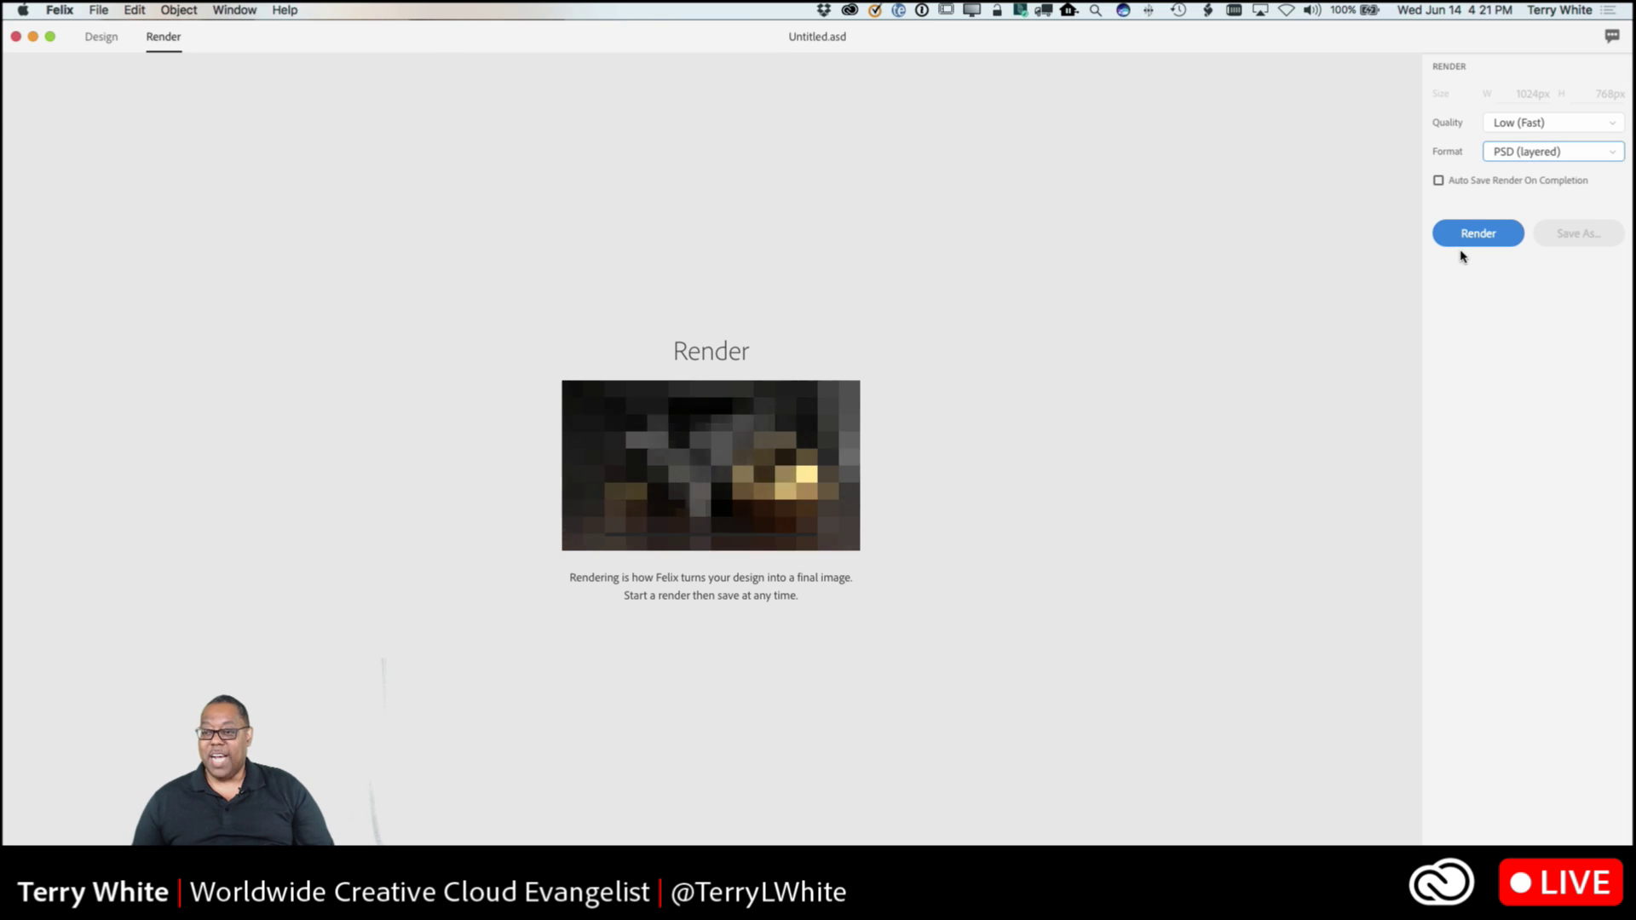
- Return to the design view, switch to Finder and open testrender-final.psd from the Desktop folder in Photoshop
left_click(101, 36)
key("super+Tab")
key("super+n")
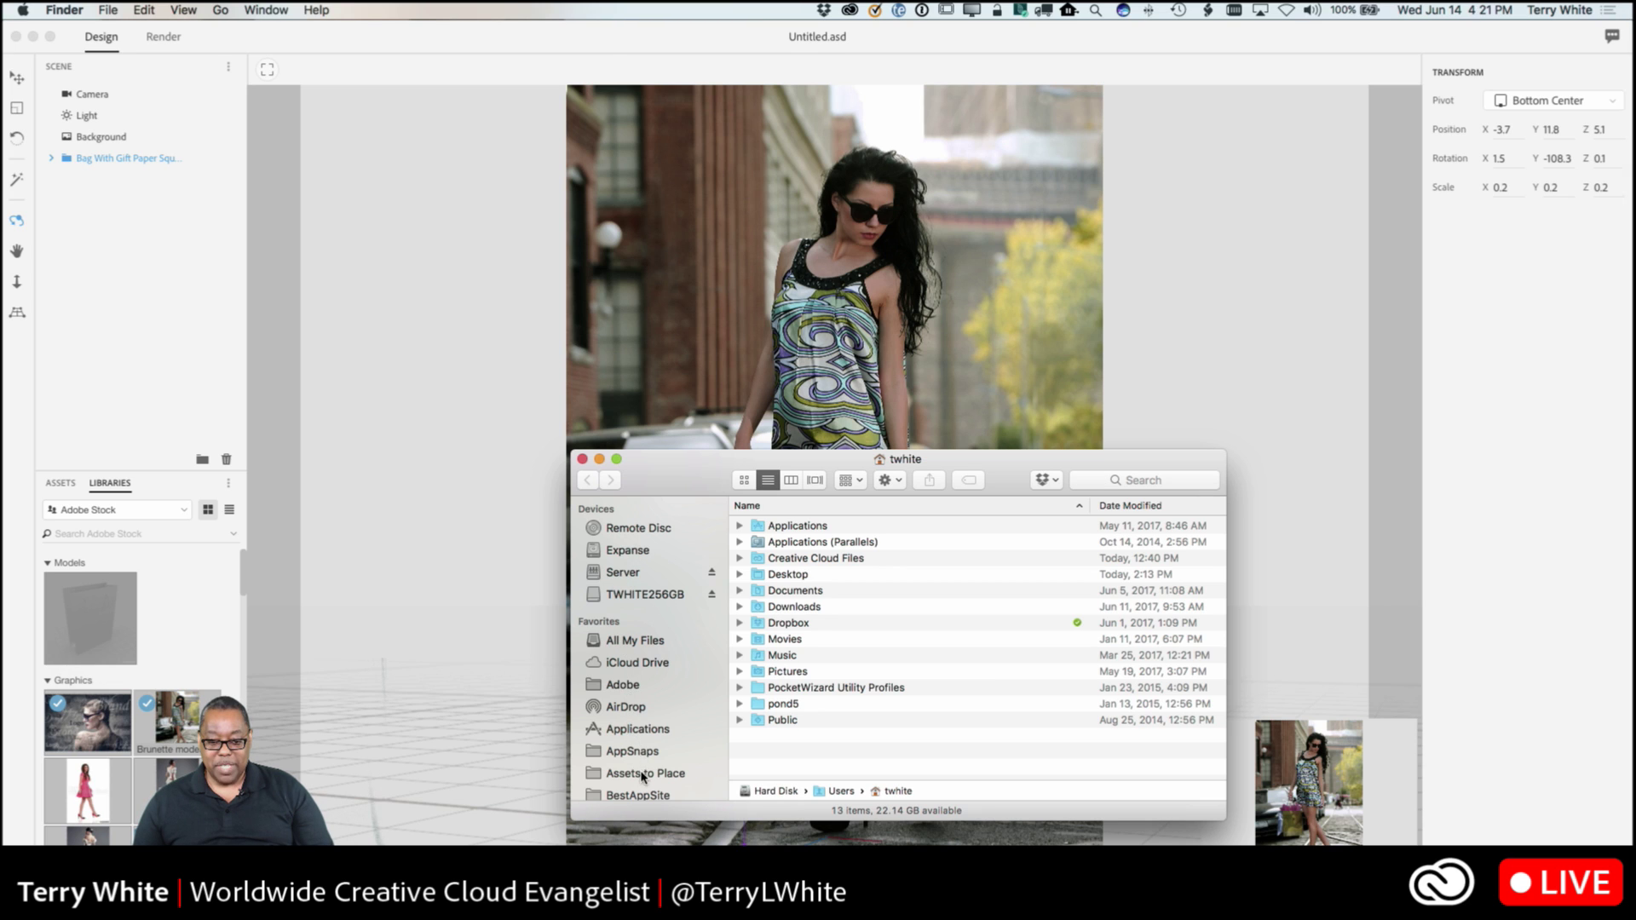
scroll(645, 776, "down", 3)
scroll(644, 753, "down", 3)
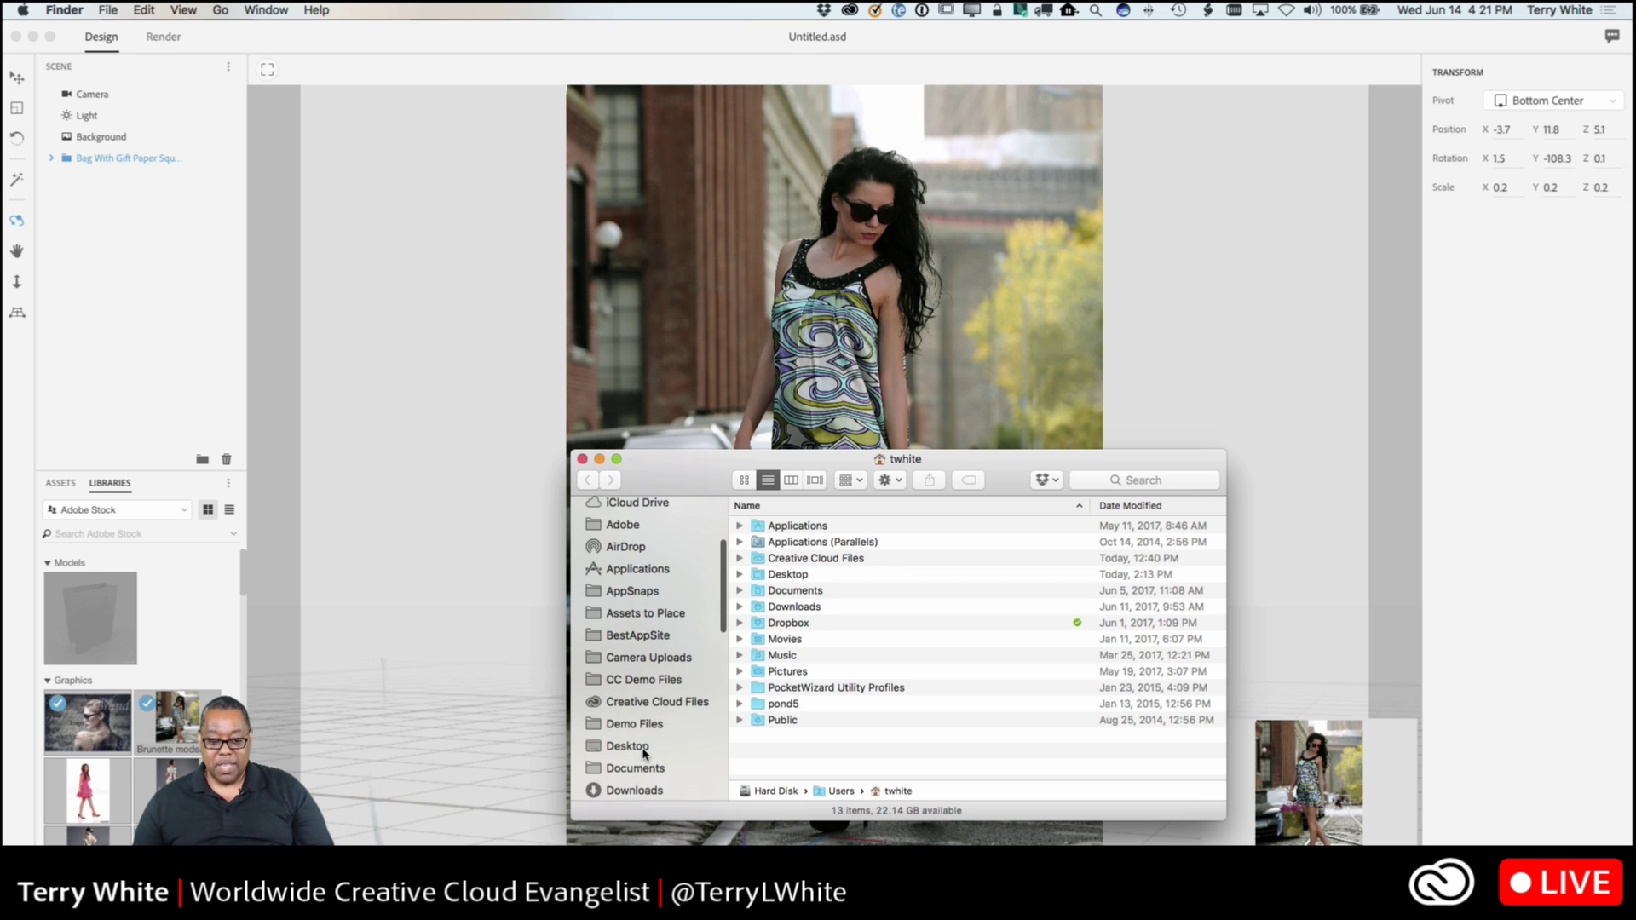
left_click(645, 747)
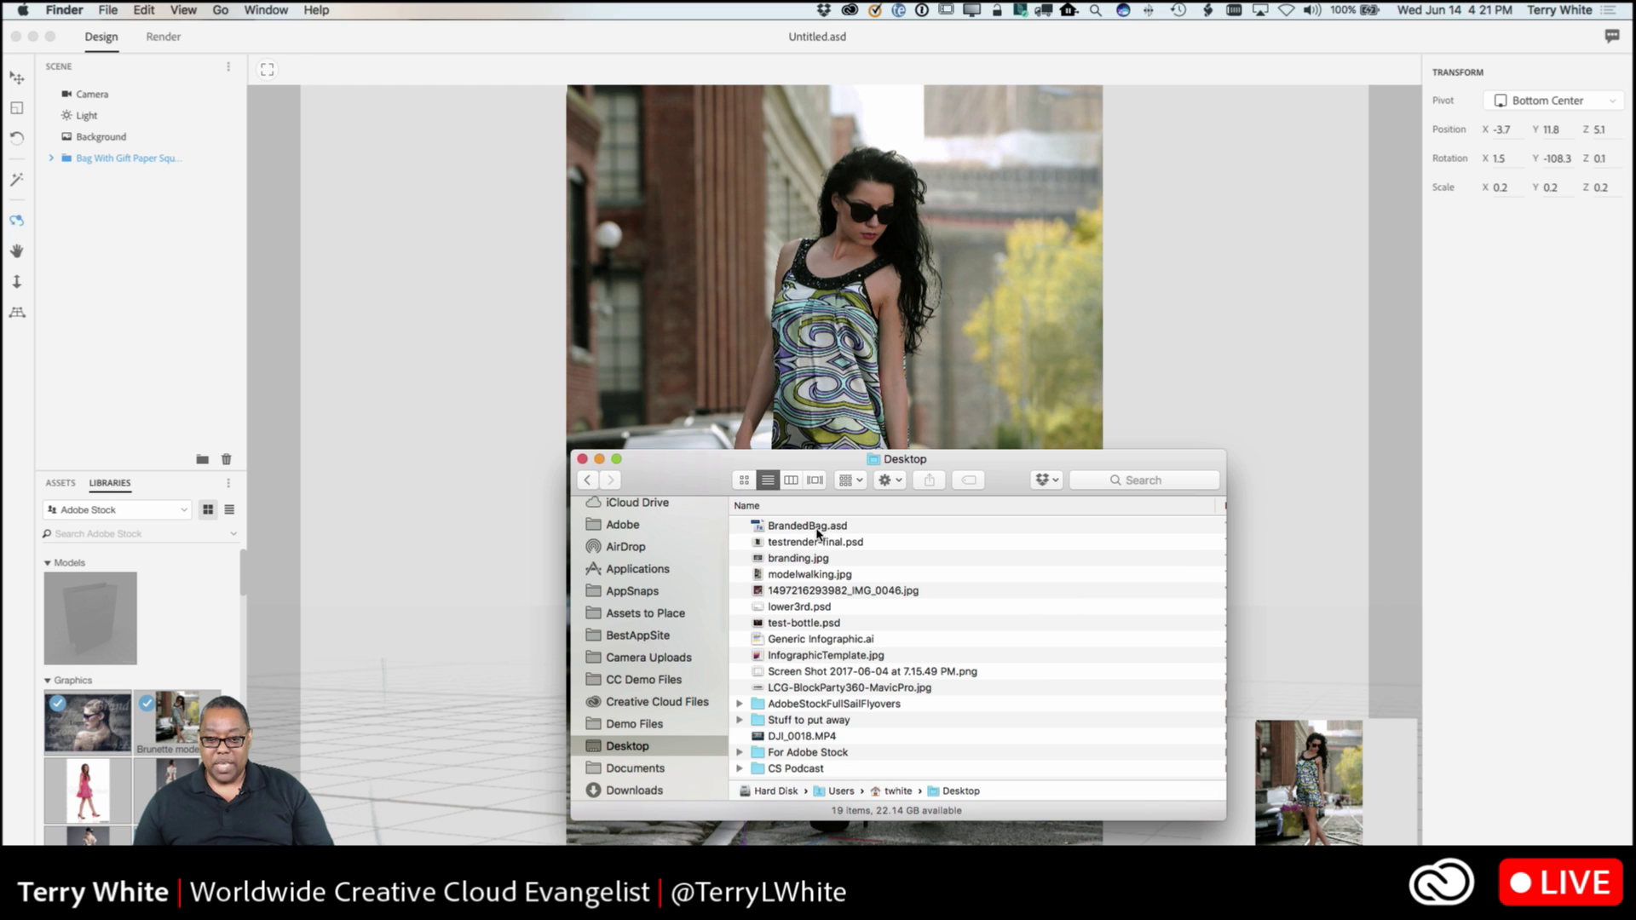
double_click(807, 543)
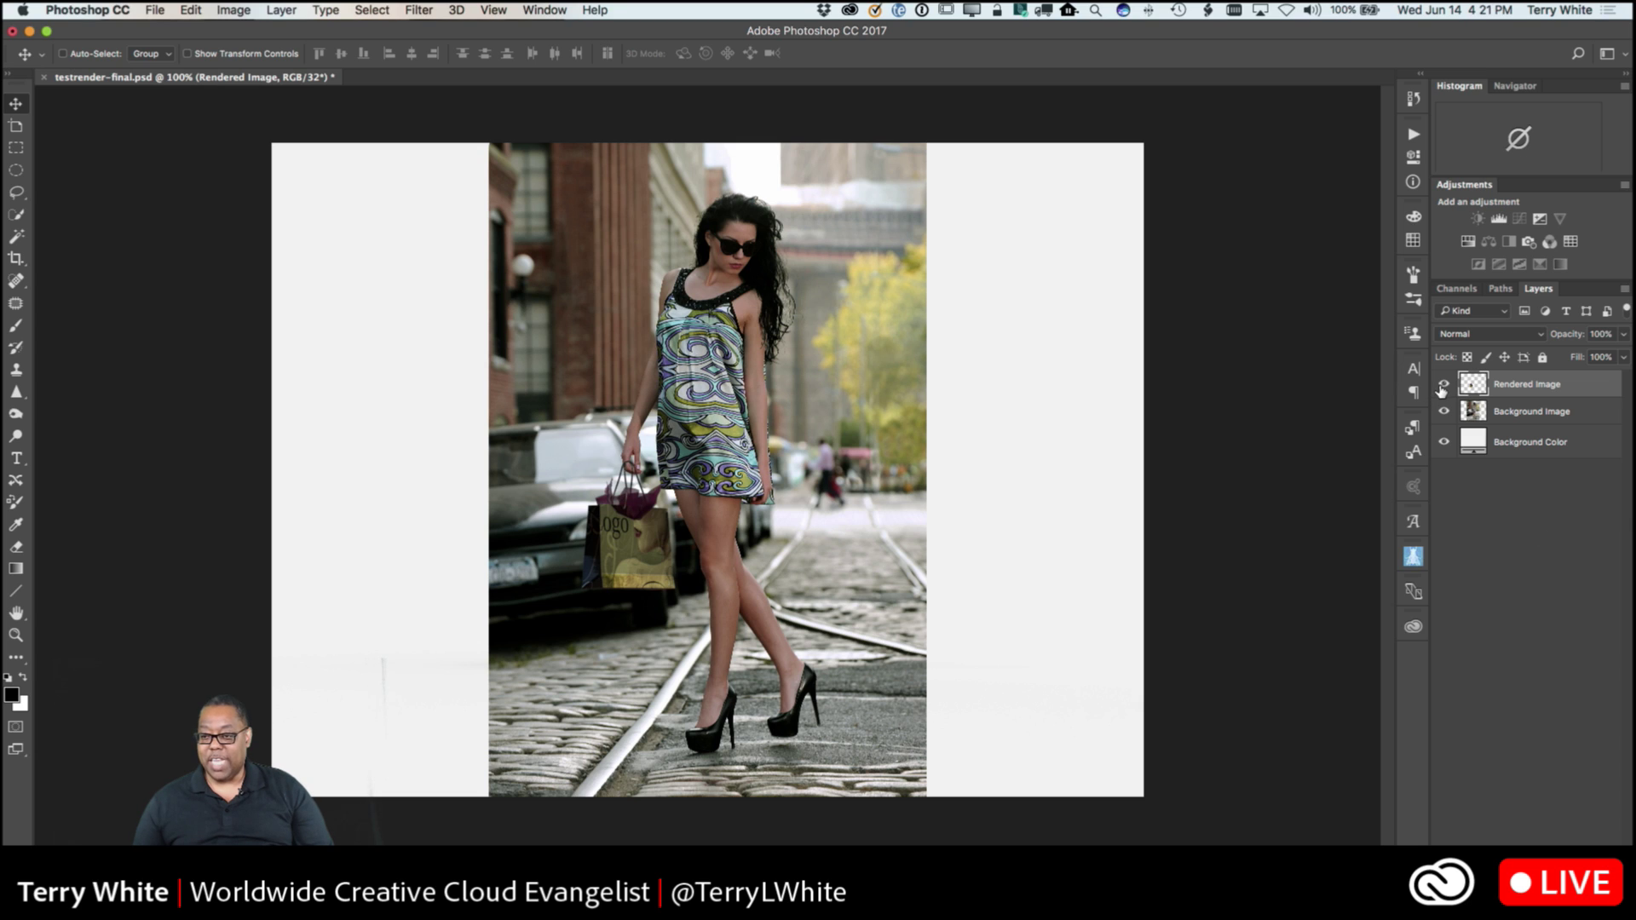
- Toggle the visibility of the Rendered Image and Background Image layers off and on to inspect their contents
left_click(1443, 384)
left_click(1443, 385)
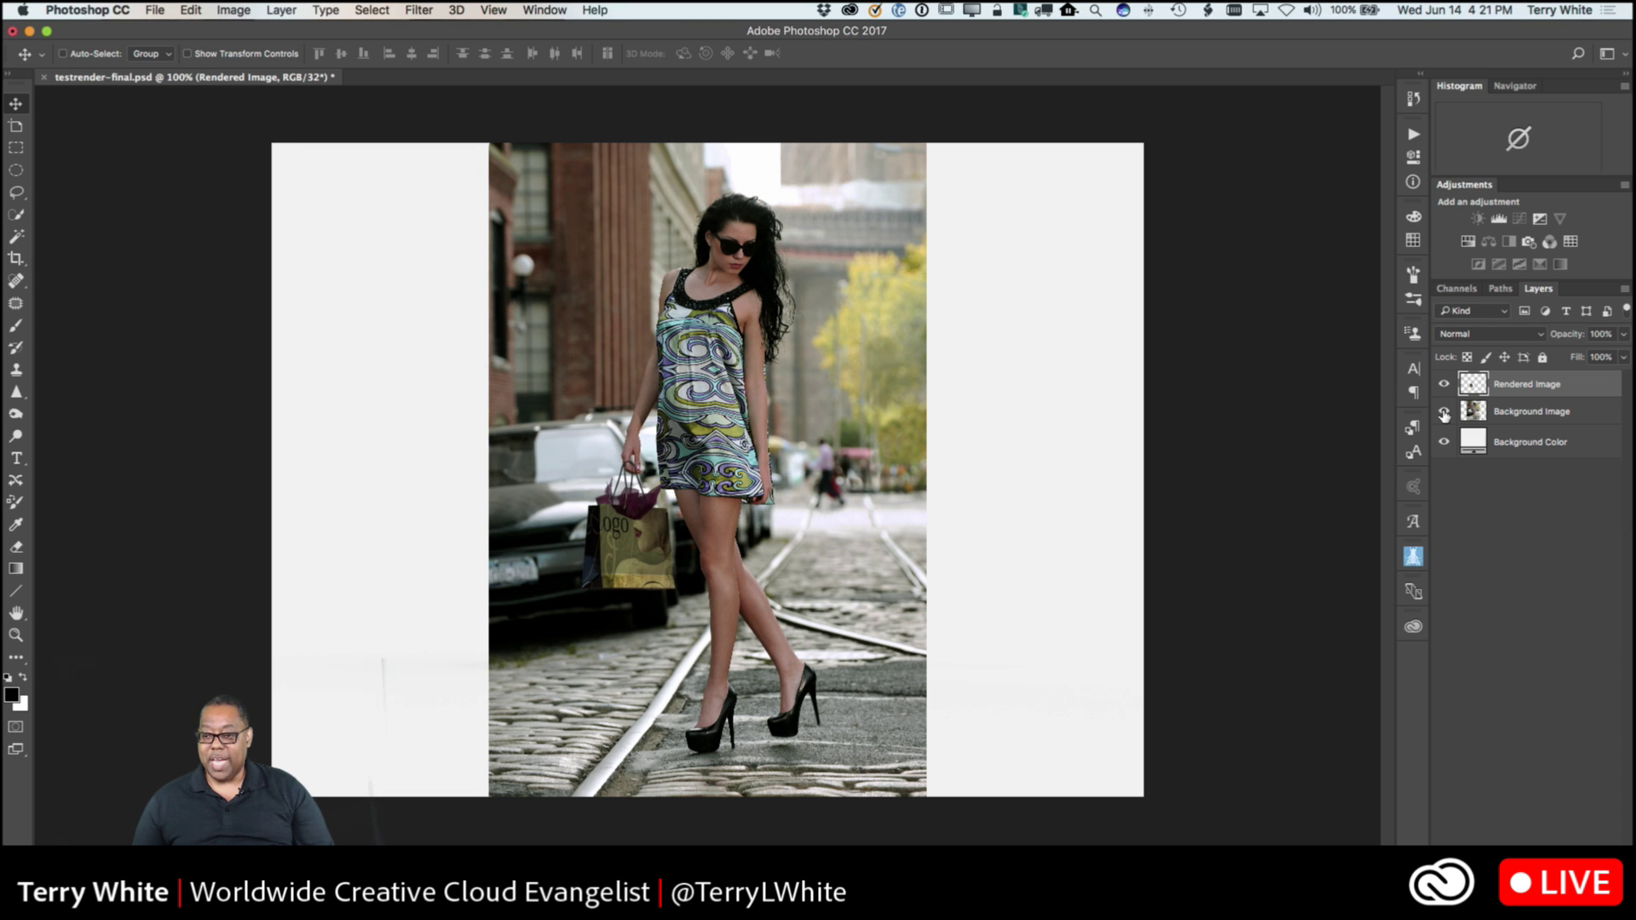
left_click(1443, 411)
left_click(1443, 411)
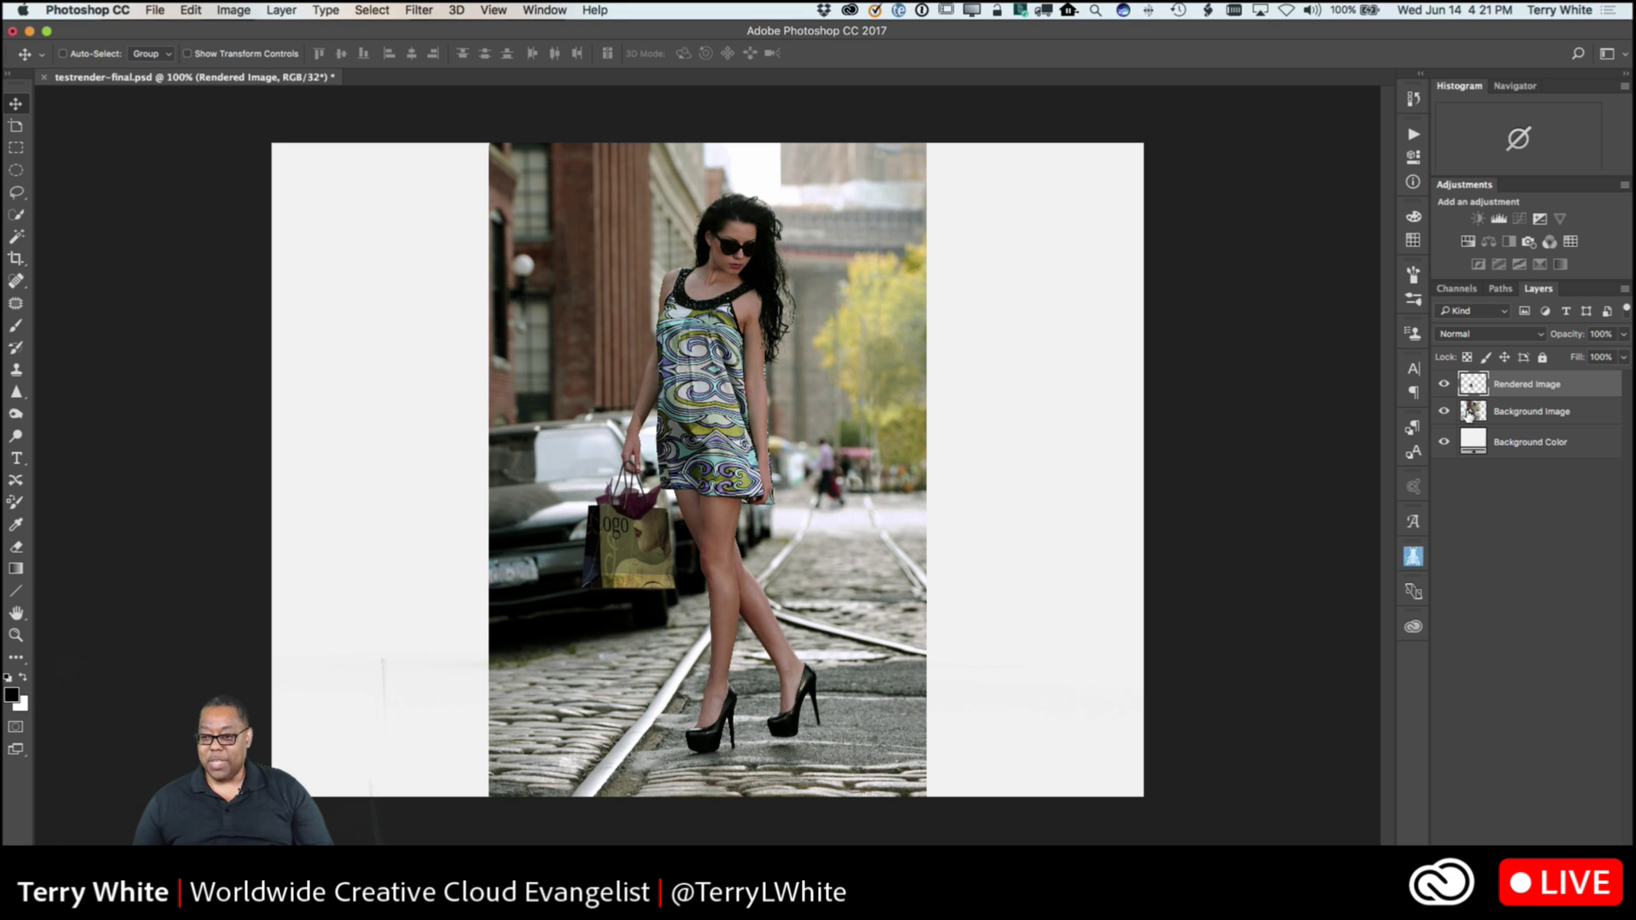
- Crop the document to the bounds of the Background Image layer's content and clear the selection
left_click(1468, 413)
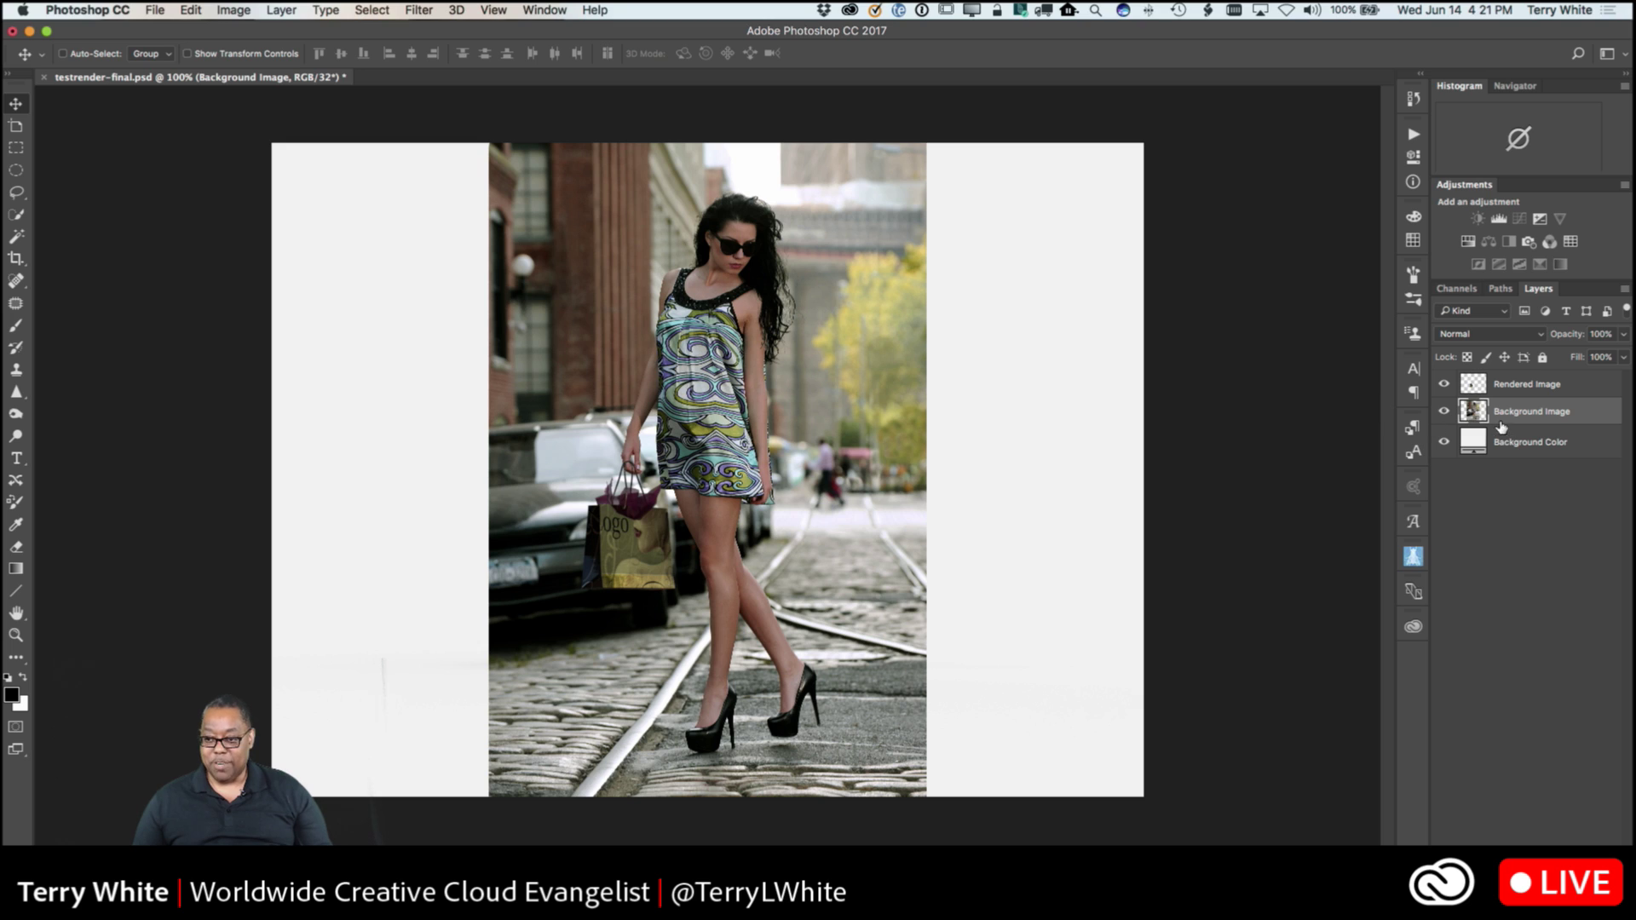
left_click(1473, 411, "super")
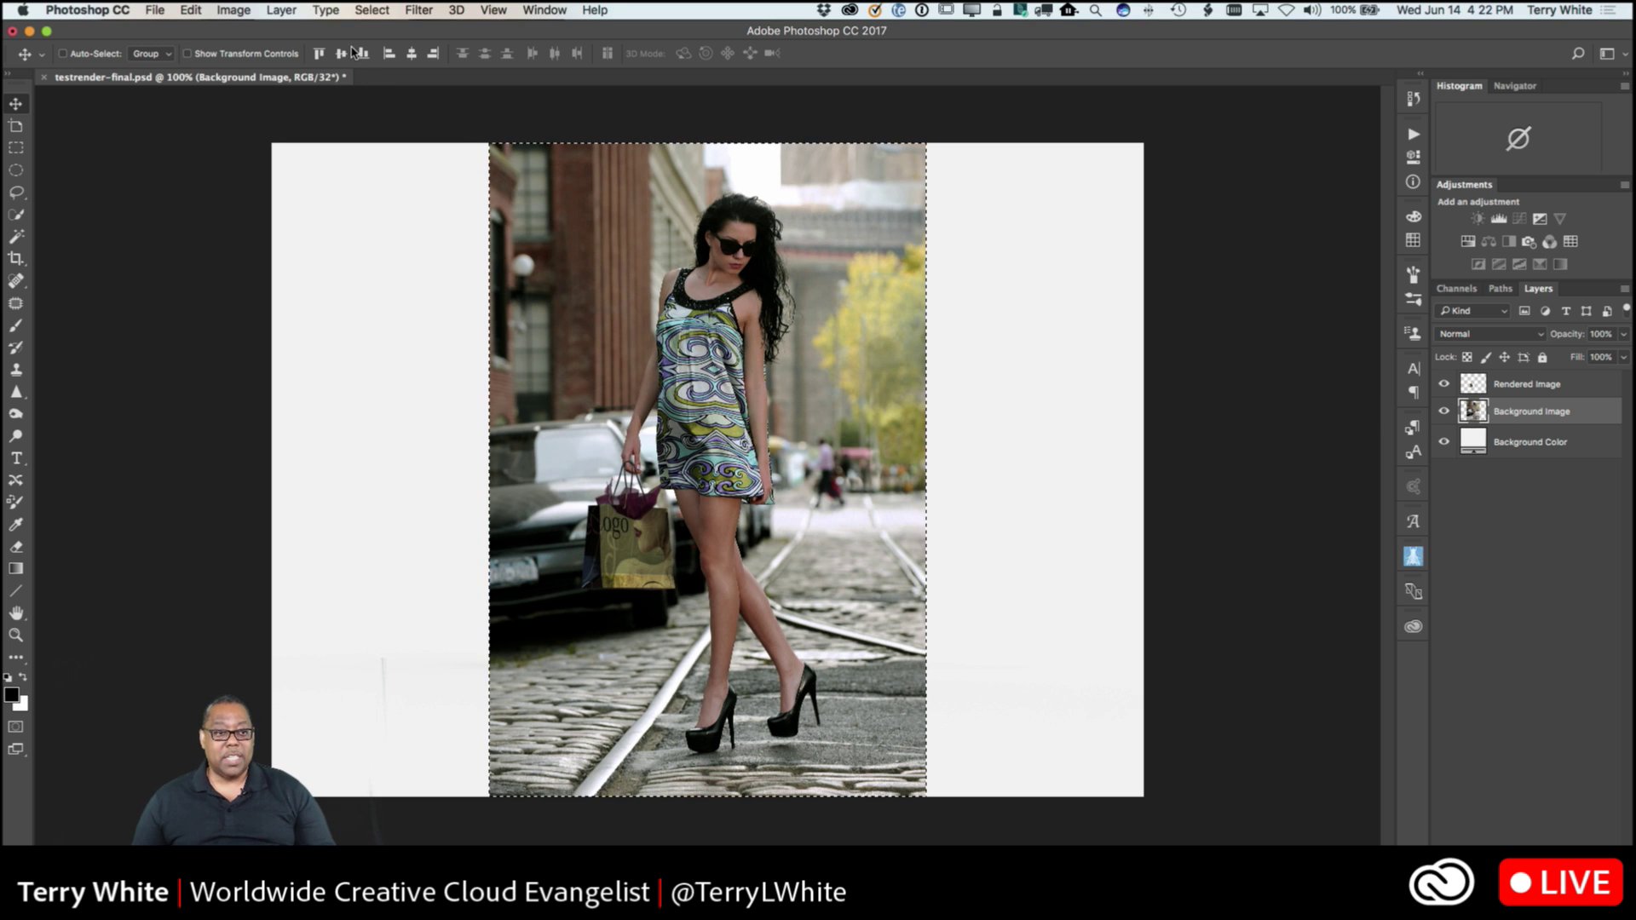
left_click(235, 9)
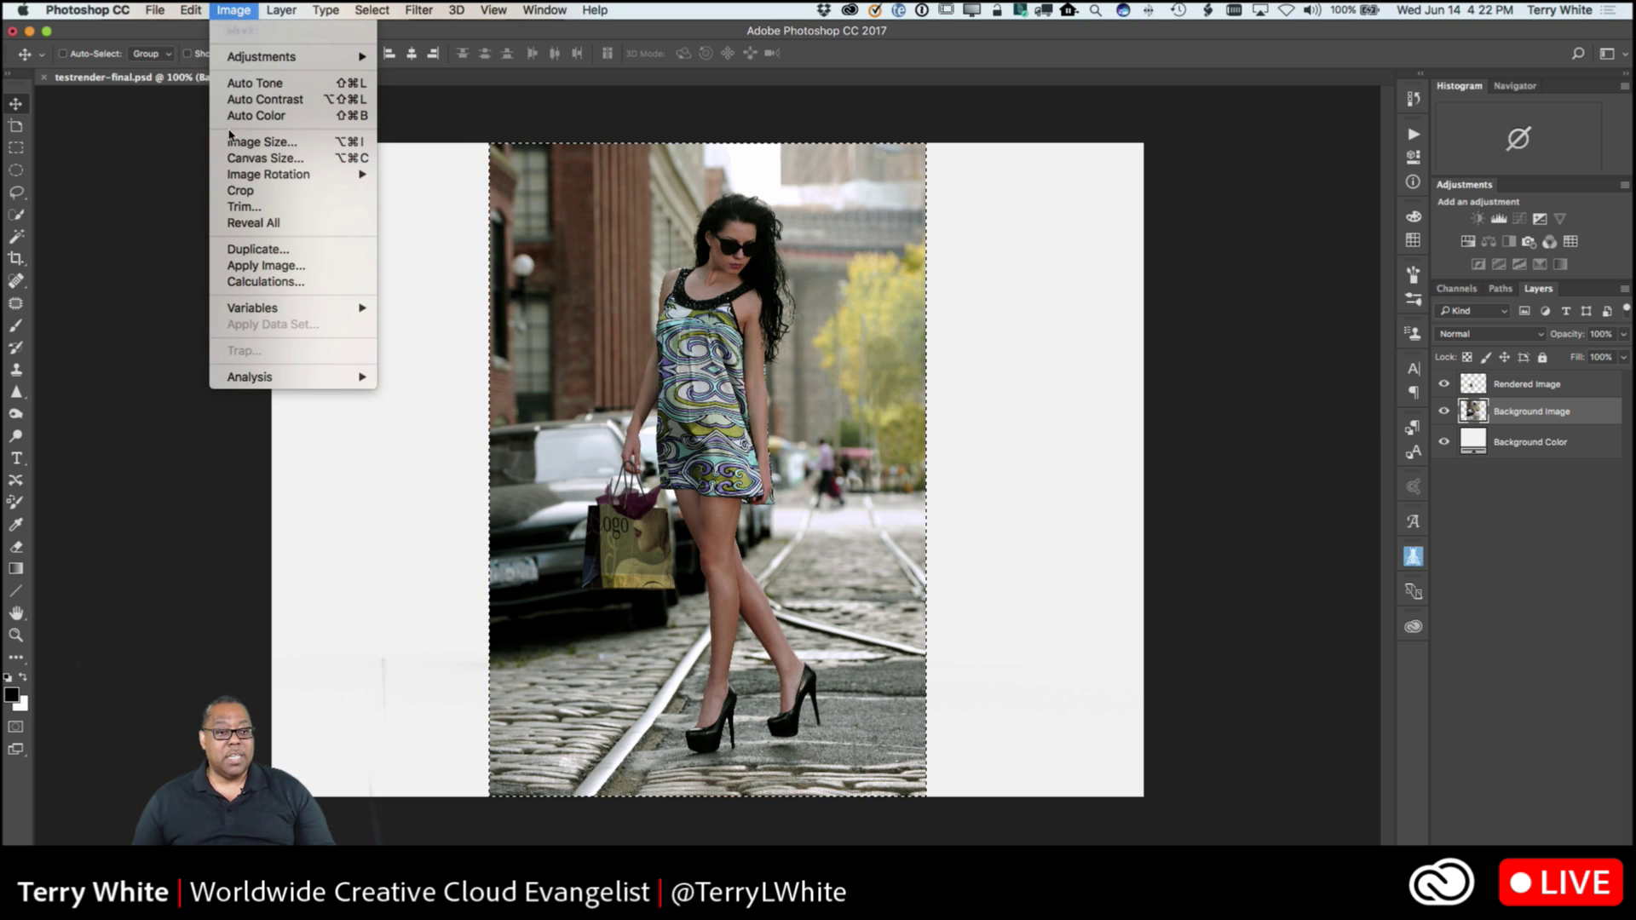
left_click(242, 191)
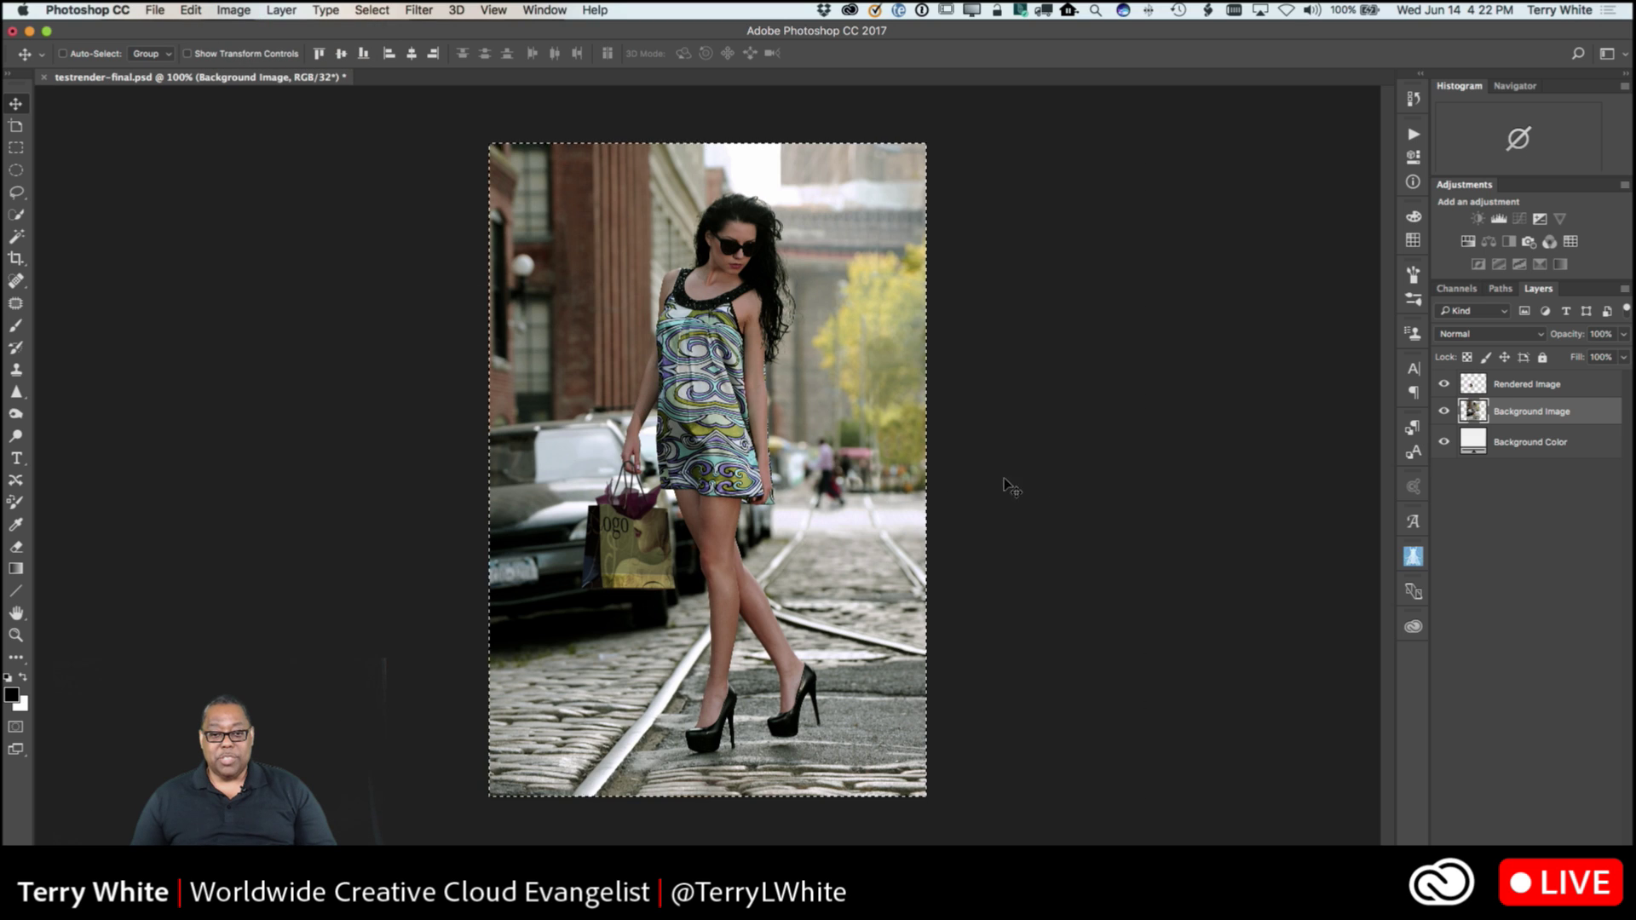
key("super+d")
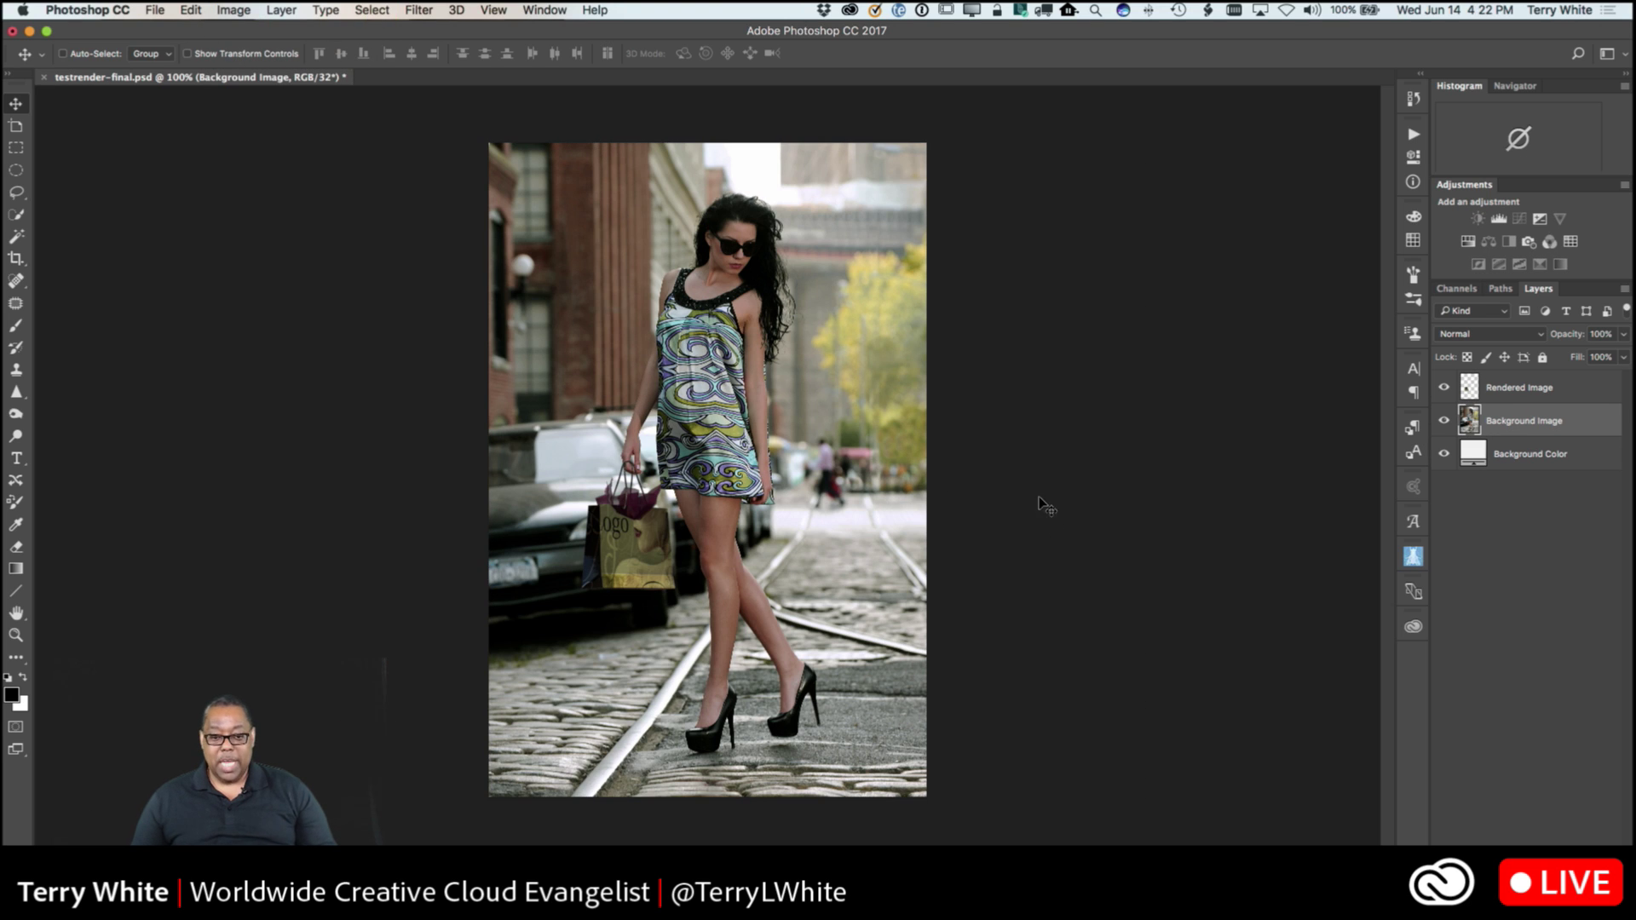
- Add a layer mask to the Rendered Image layer, with the view closed in on the bag handles and the model's hand
left_click(1465, 393)
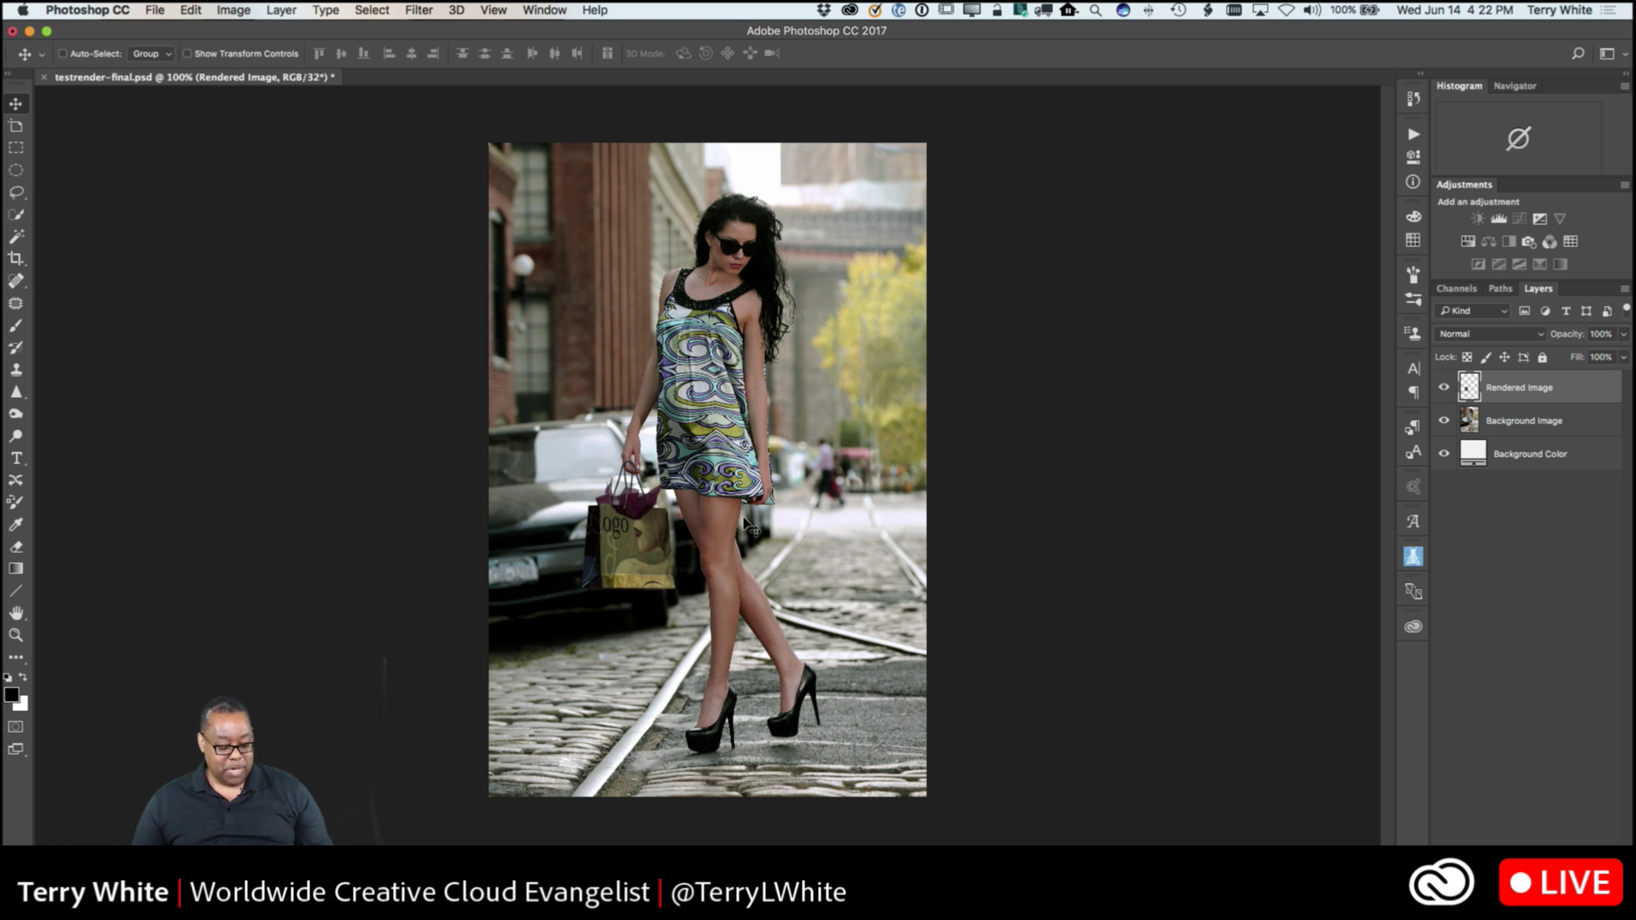
key("z")
left_click_drag(631, 458, 693, 518)
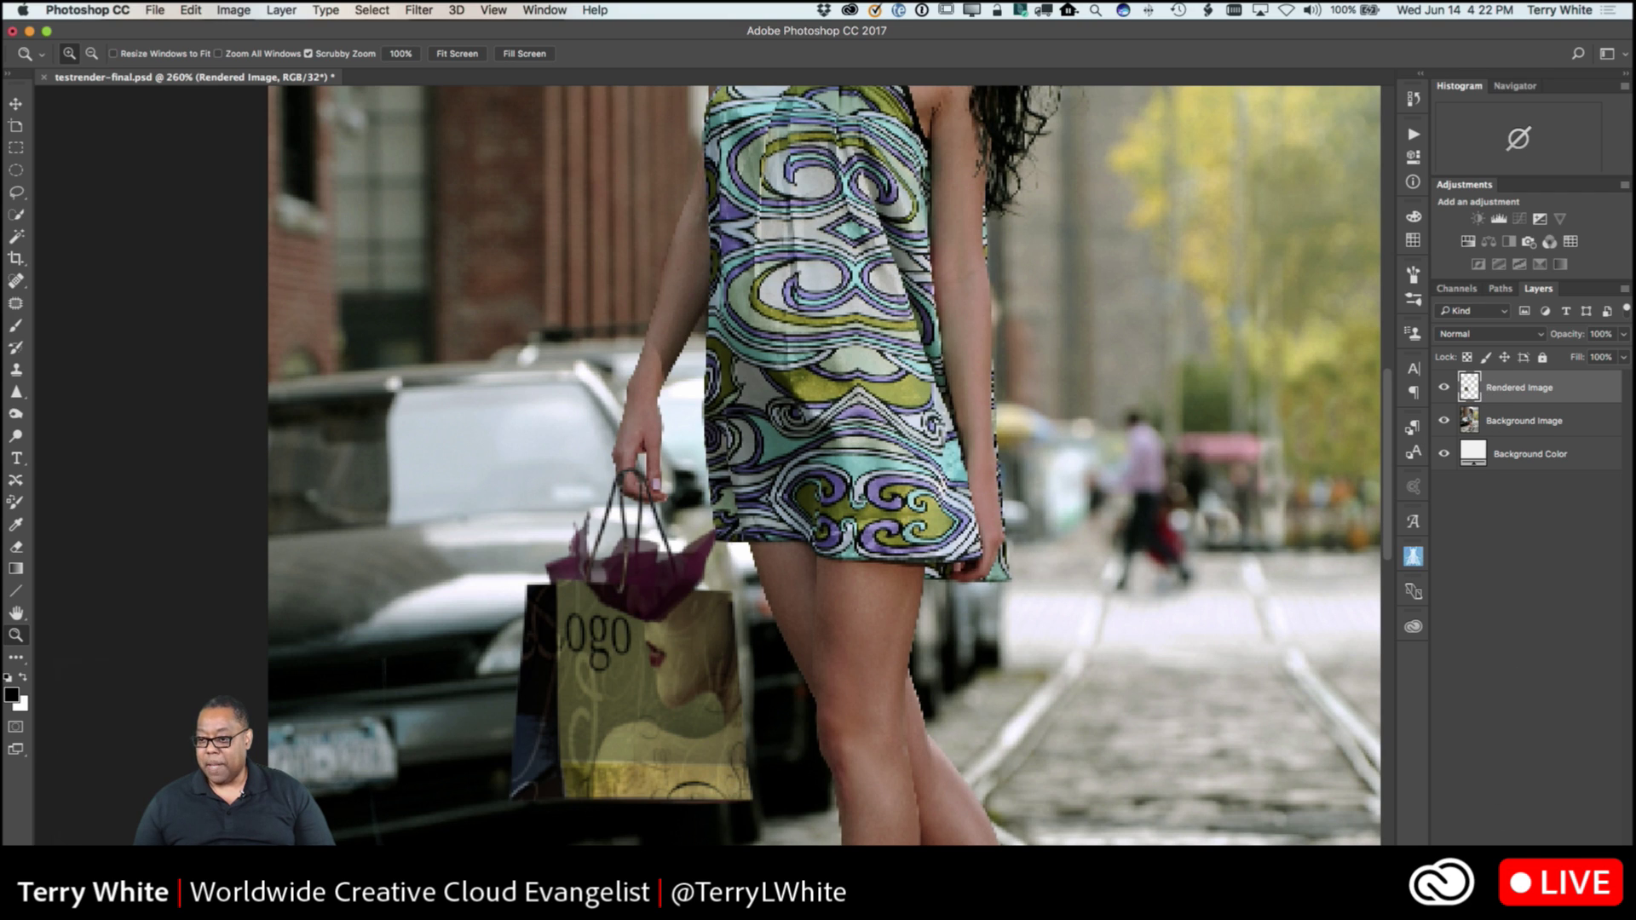
left_click(1508, 909)
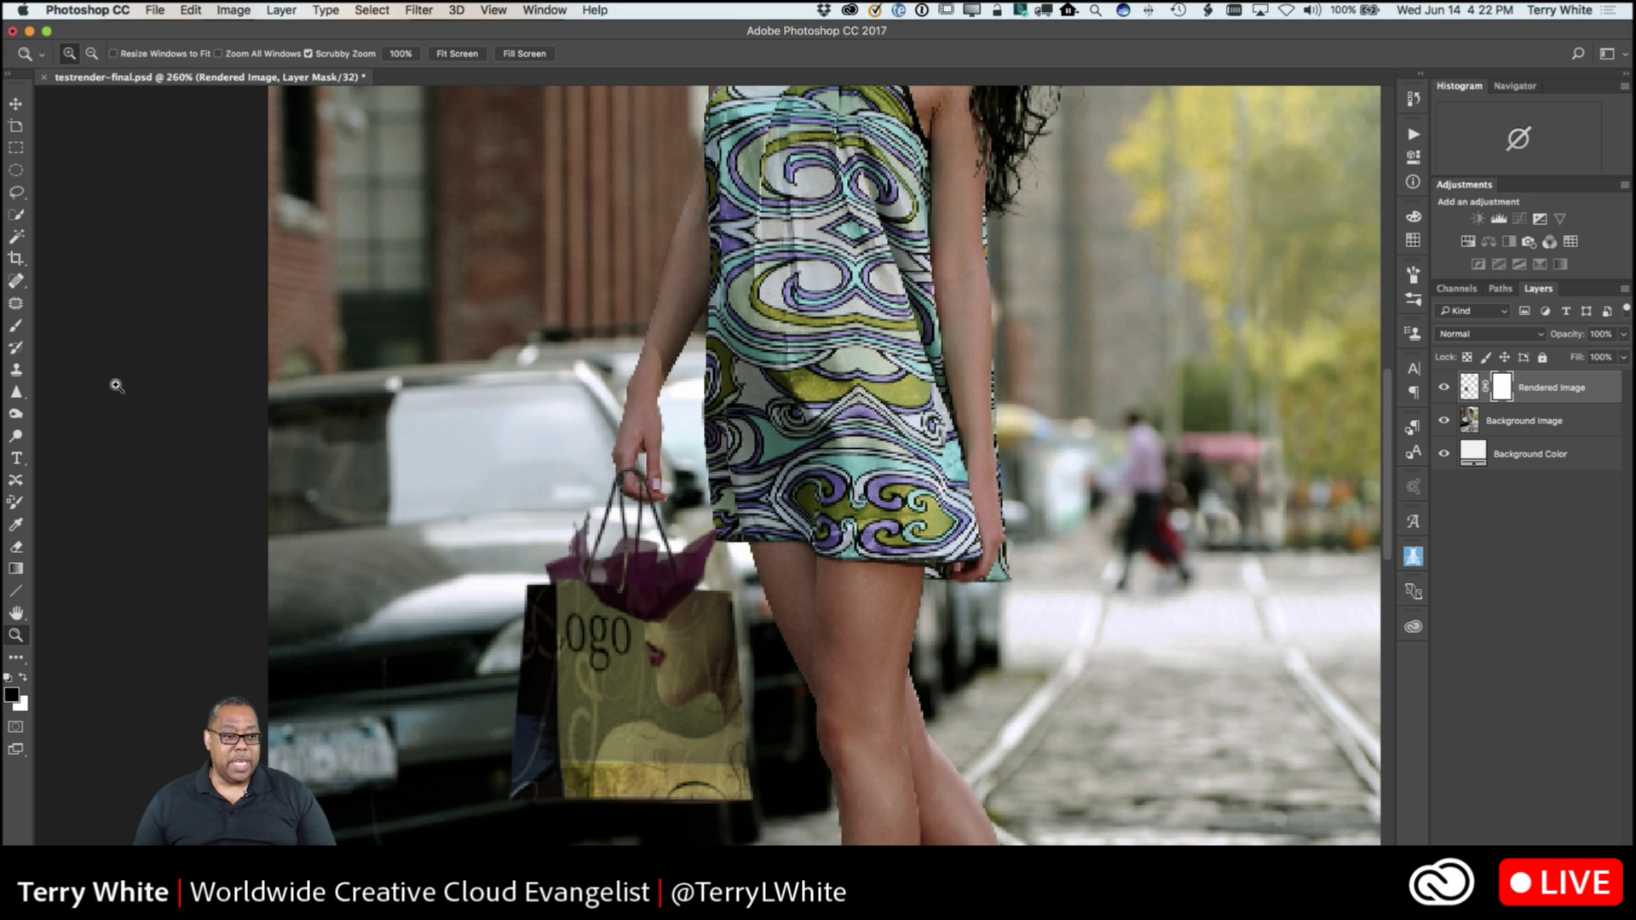
- Paint black with the Brush on the Rendered Image layer mask to hide the bag handles where they overlap the model's fingers
left_click(16, 326)
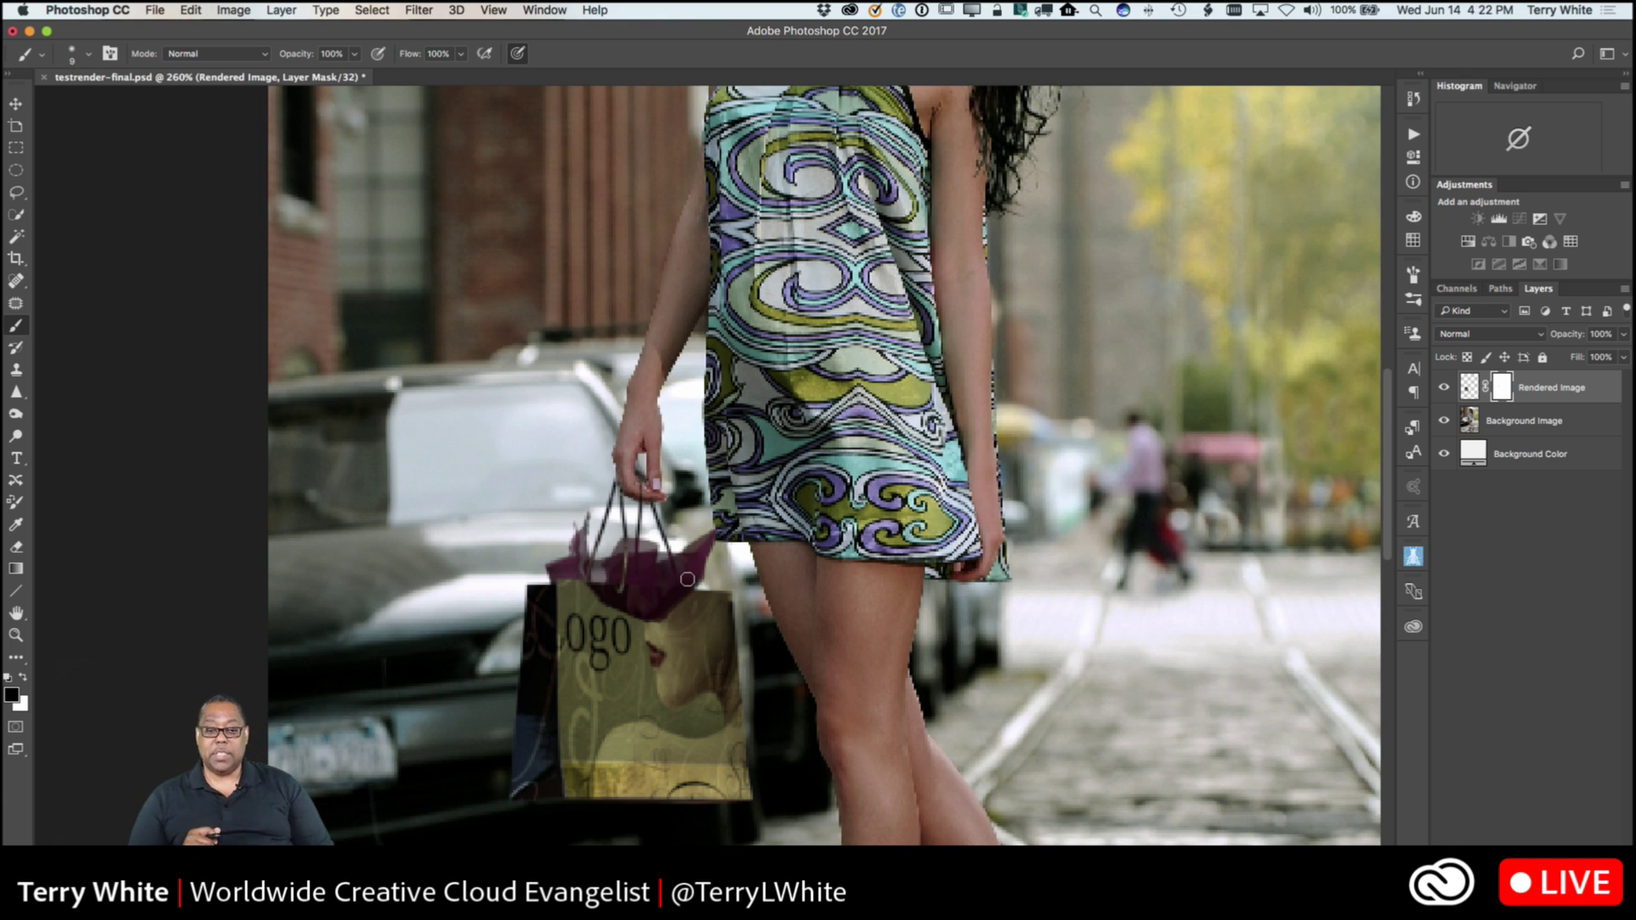
key("super+0")
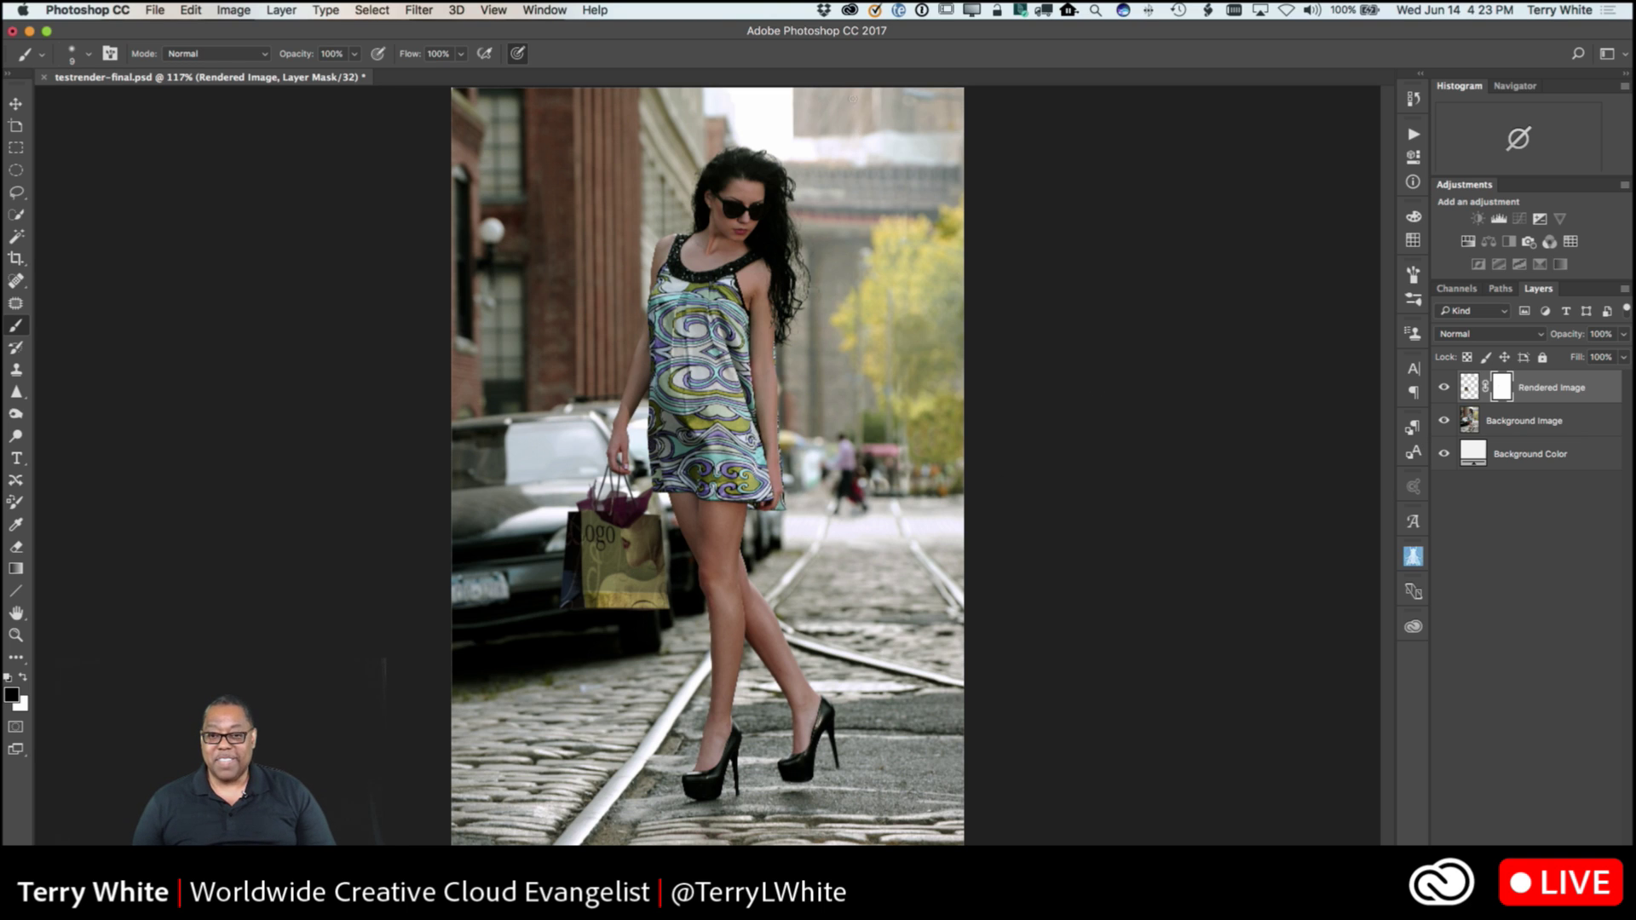
- Open the Creative Cloud desktop app, look through its lists of installed and additional apps, and close it to return to Photoshop
left_click(849, 9)
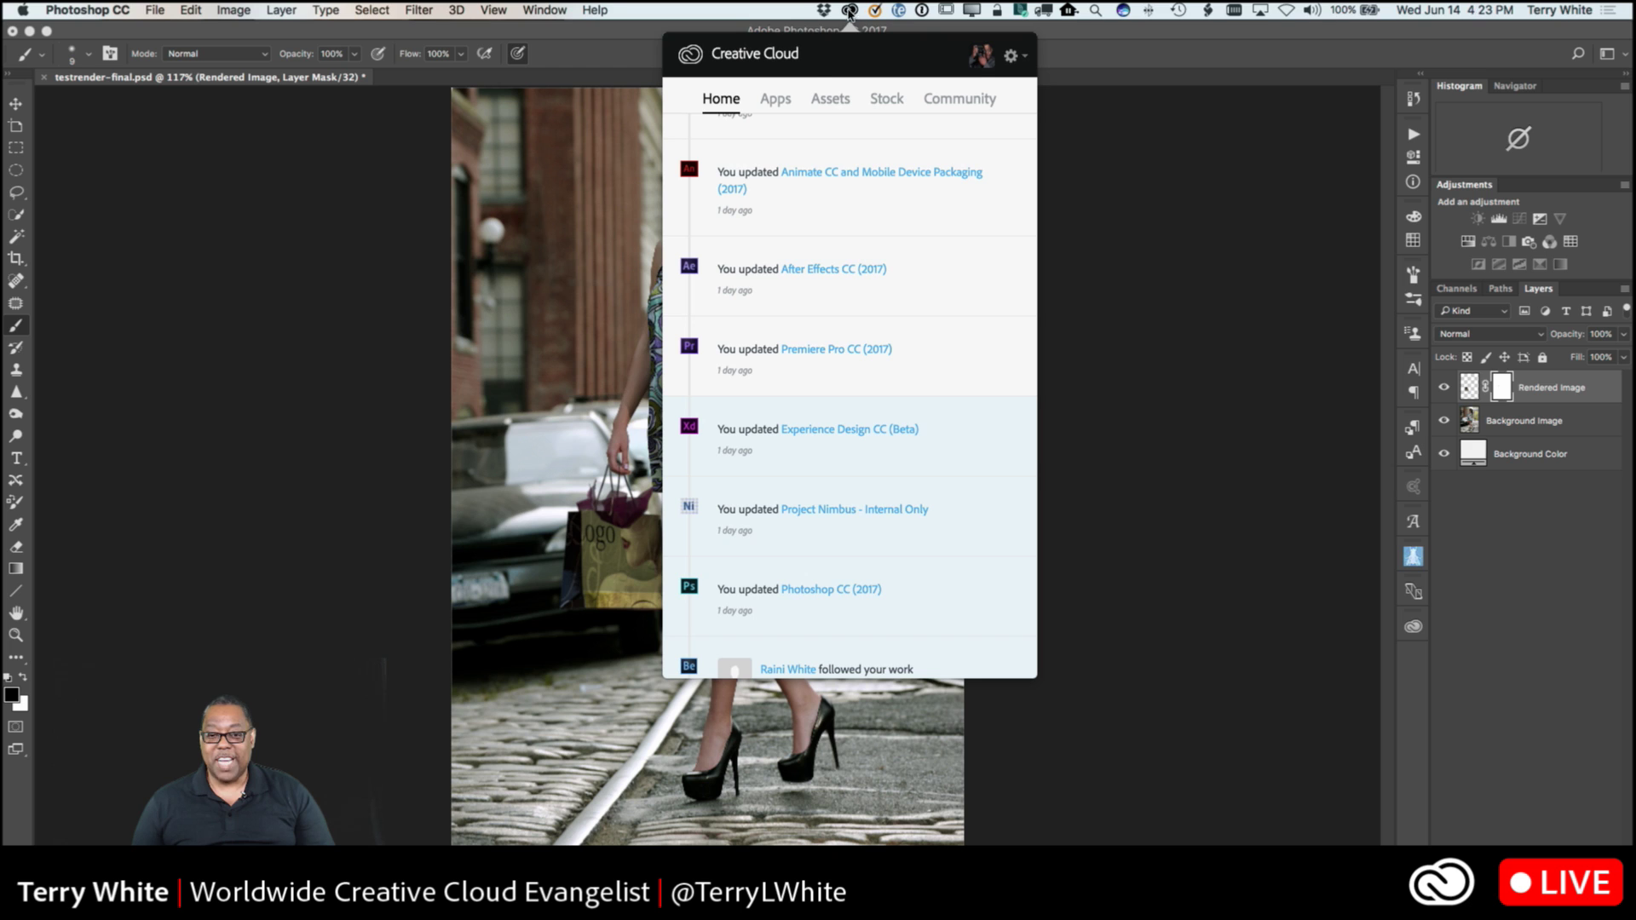
left_click(772, 100)
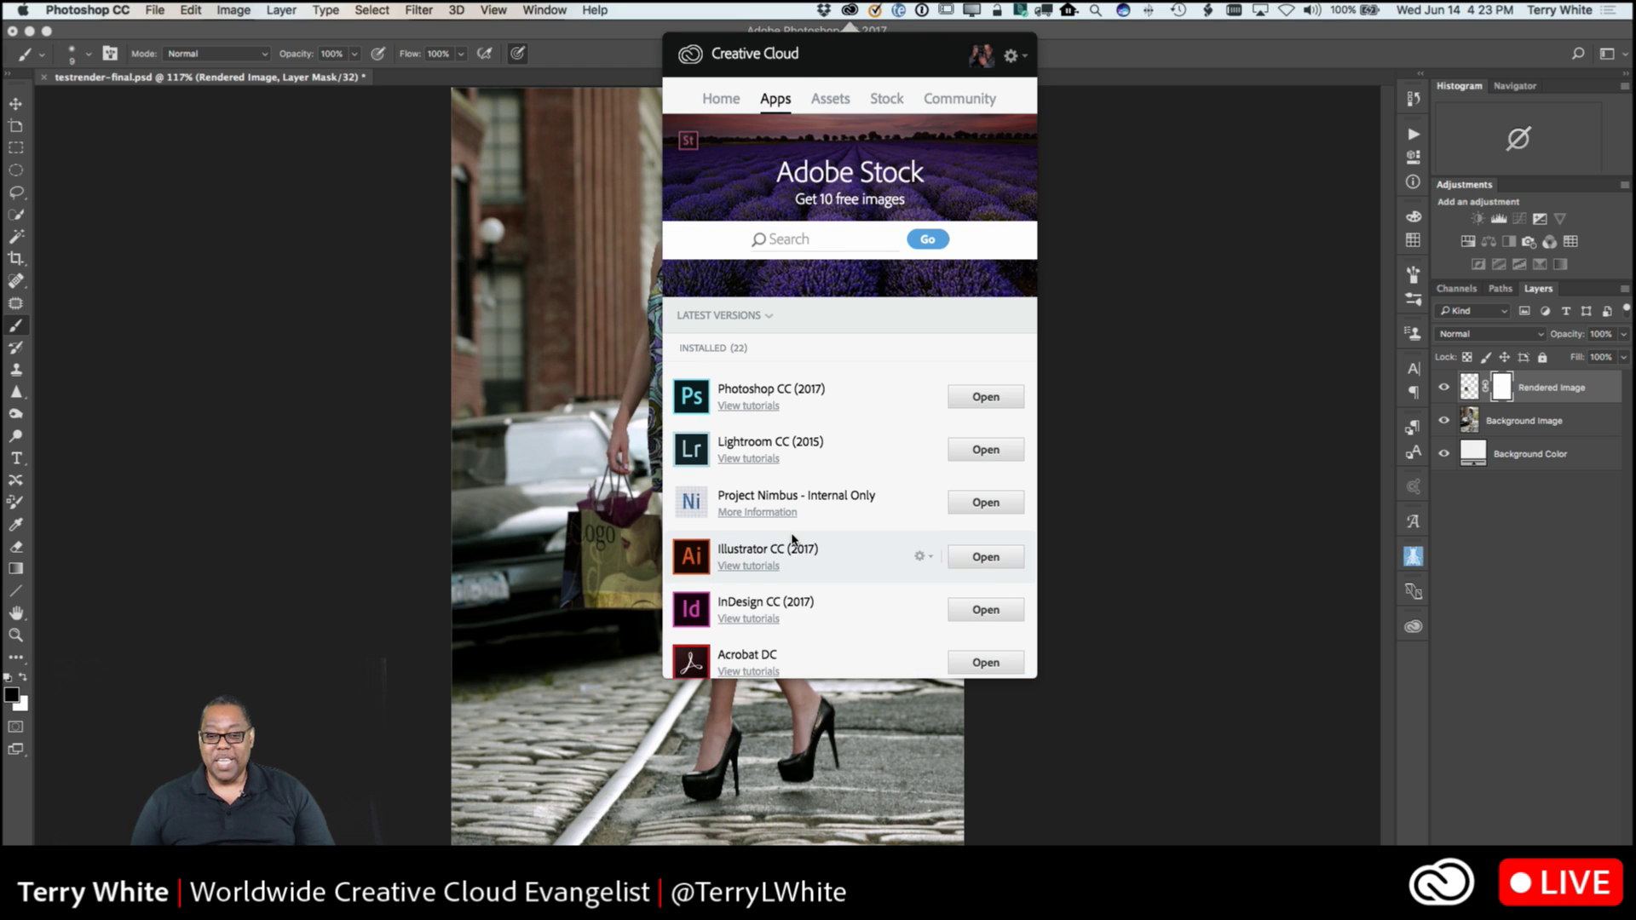
scroll(795, 541, "down", 10)
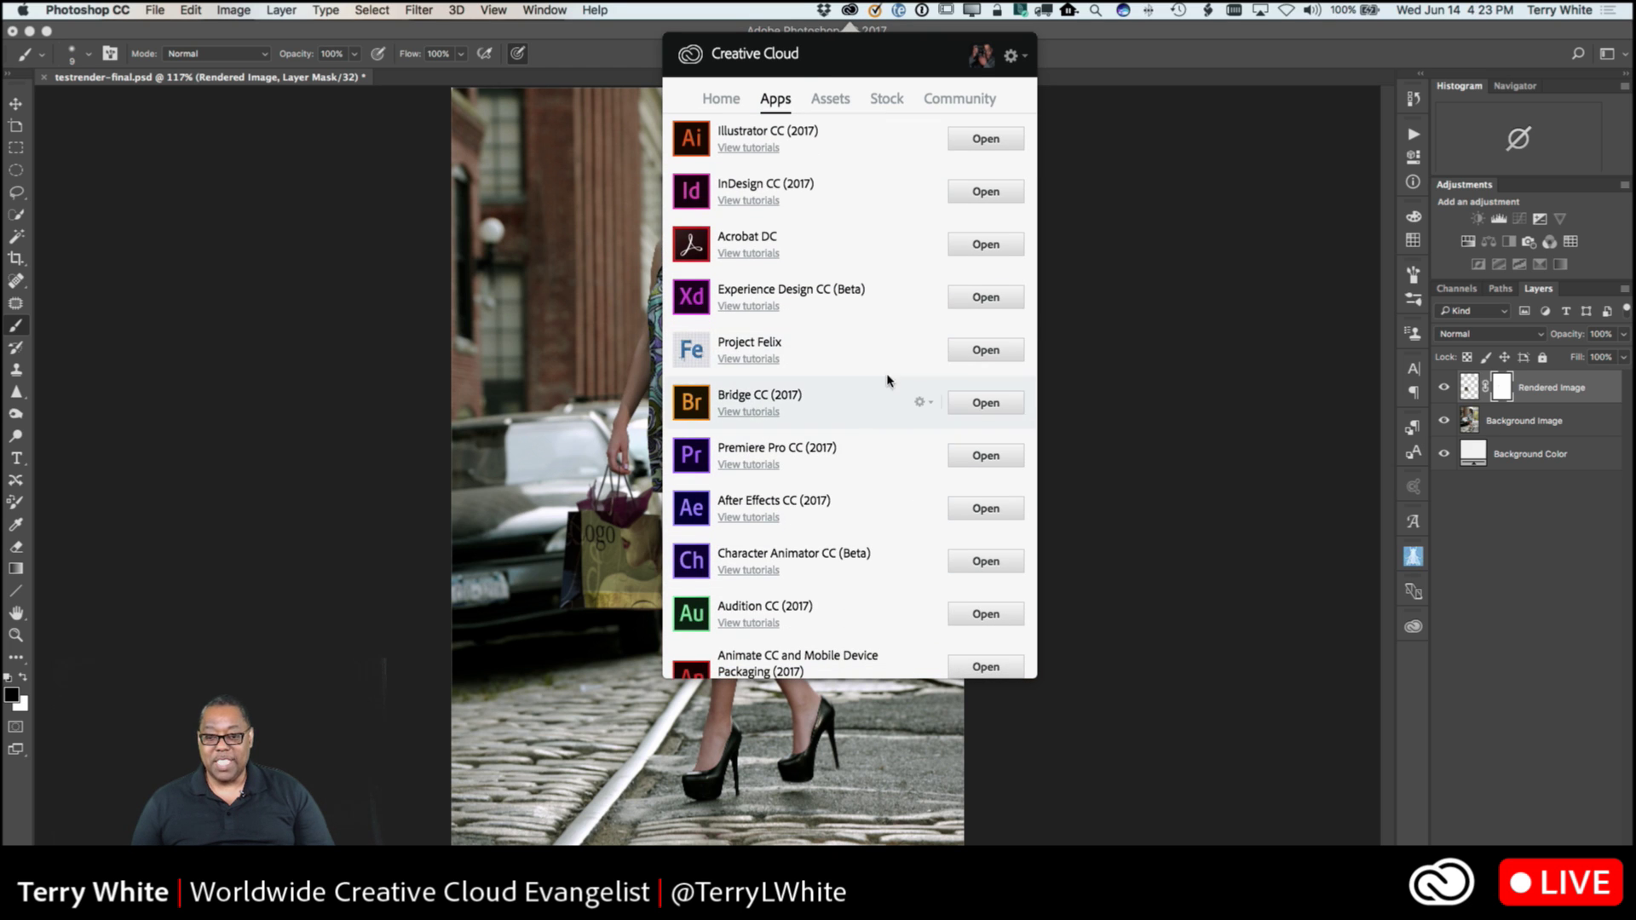
scroll(916, 443, "down", 10)
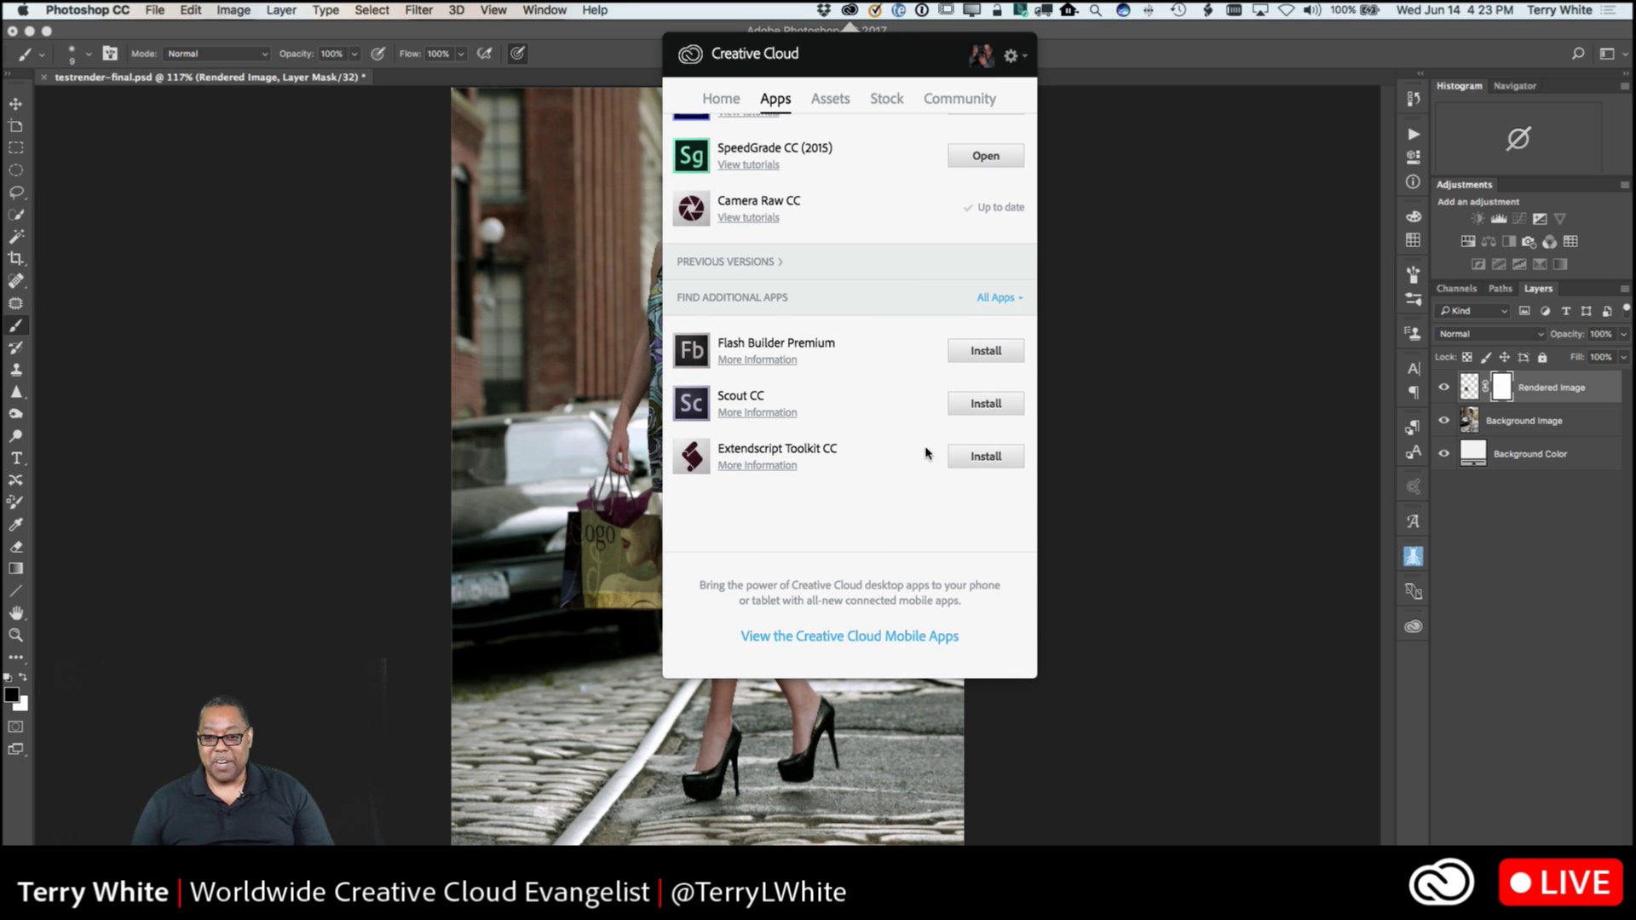
scroll(846, 362, "up", 10)
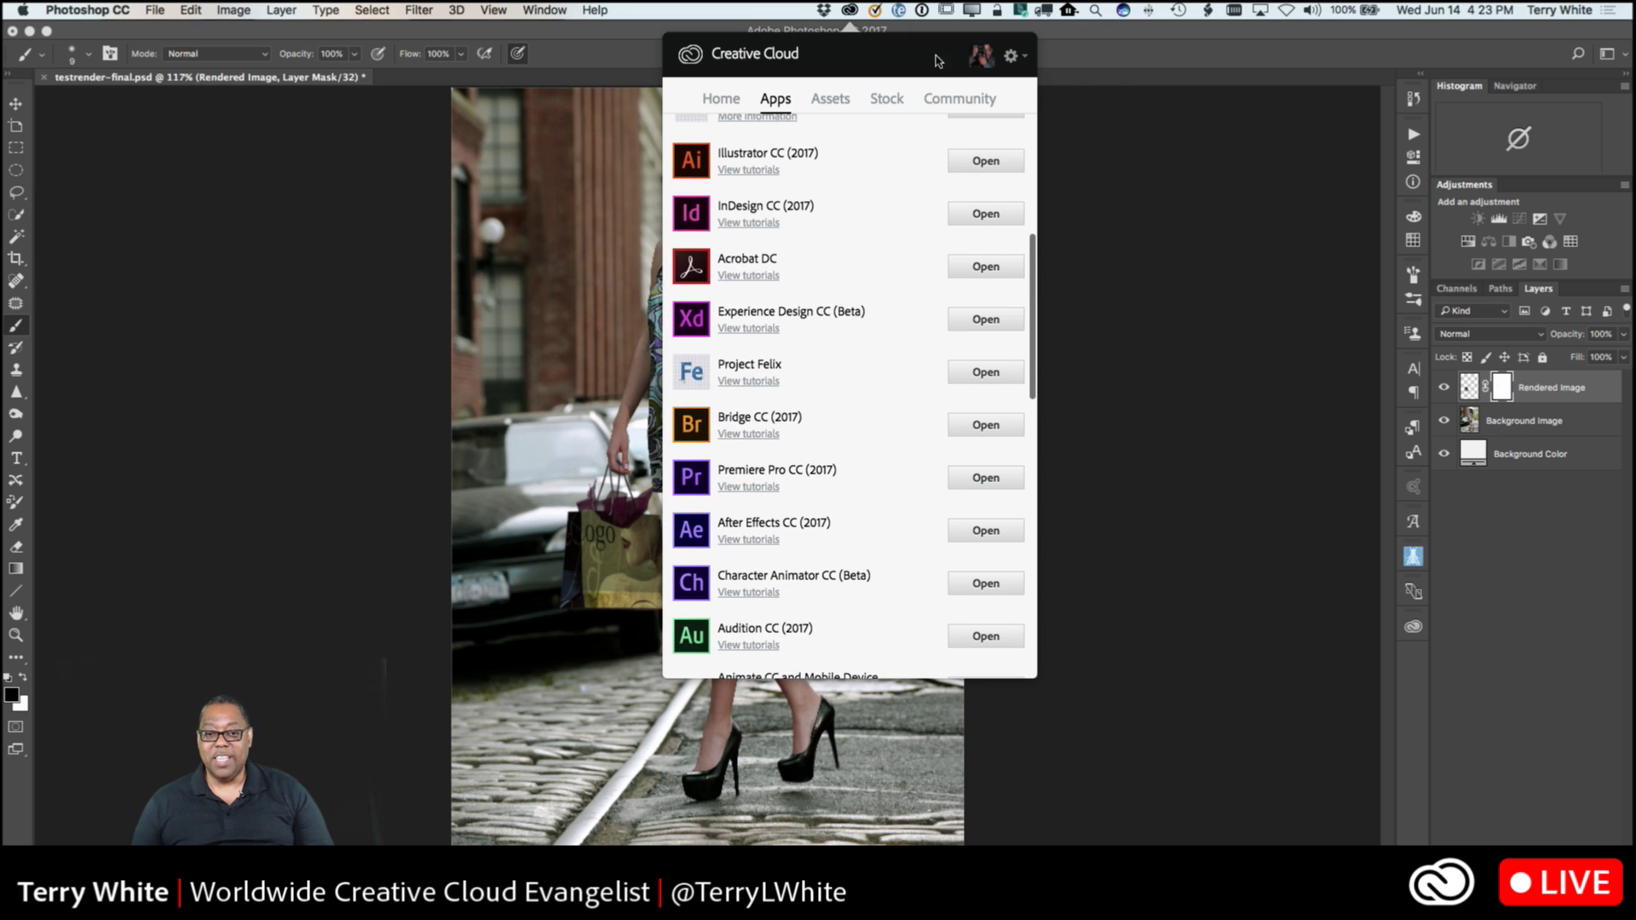
left_click(1117, 54)
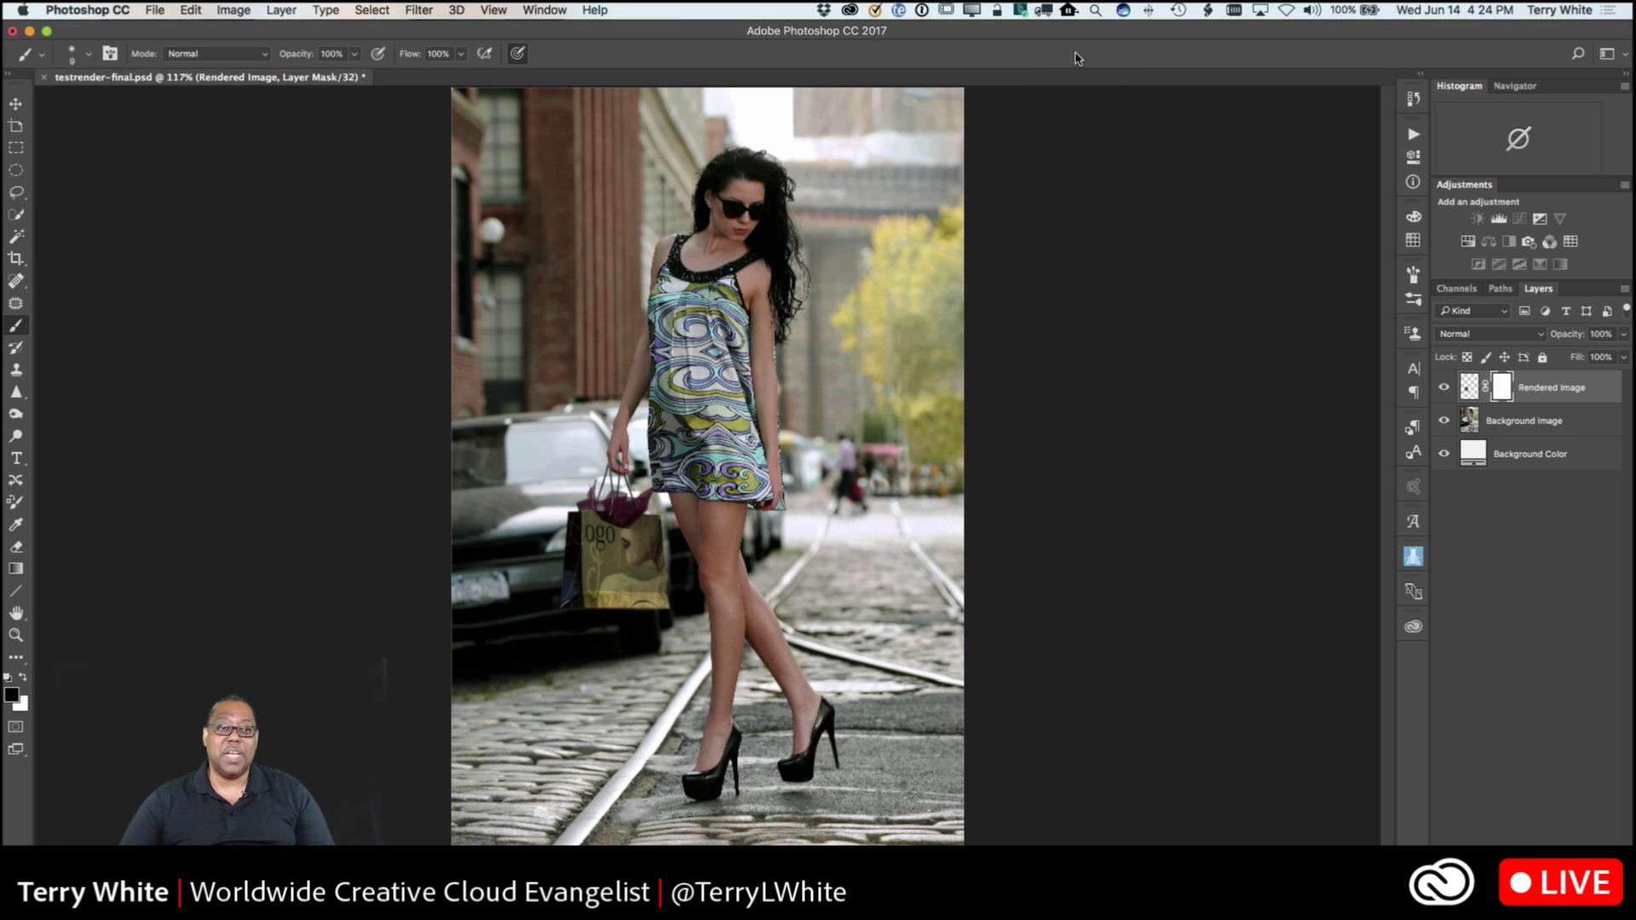